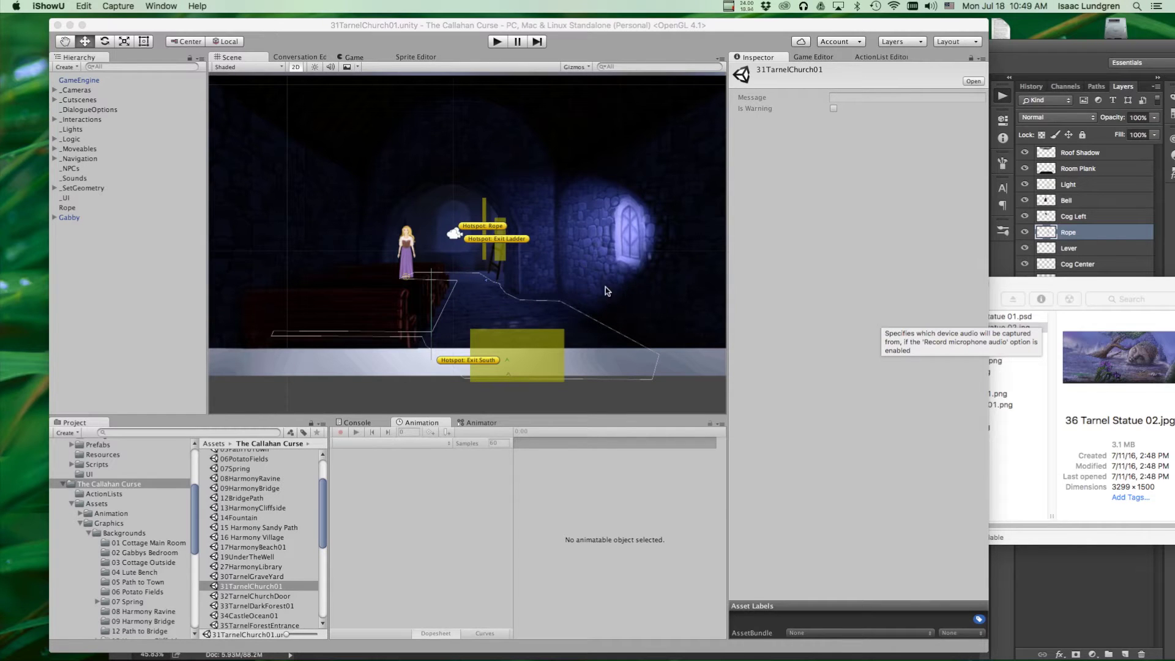
Play-test the Tarnel church scene, walking Gabby back and forth across the church floor.
{"action": "left_click", "coordinate": [458, 28]}
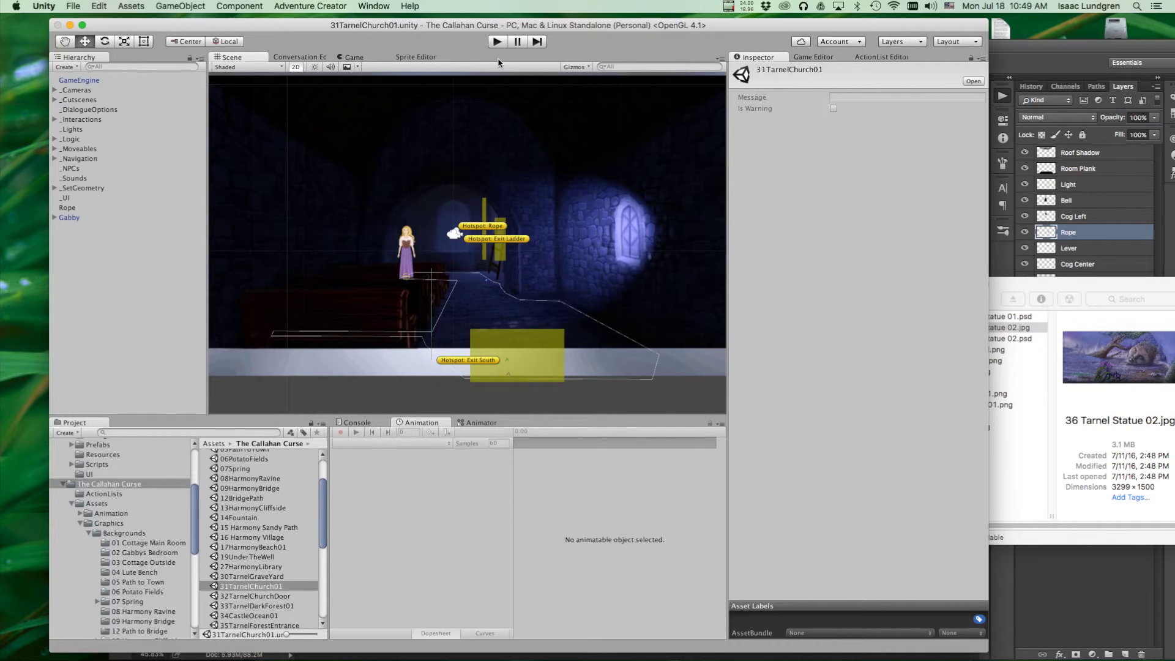
{"action": "left_click", "coordinate": [496, 42]}
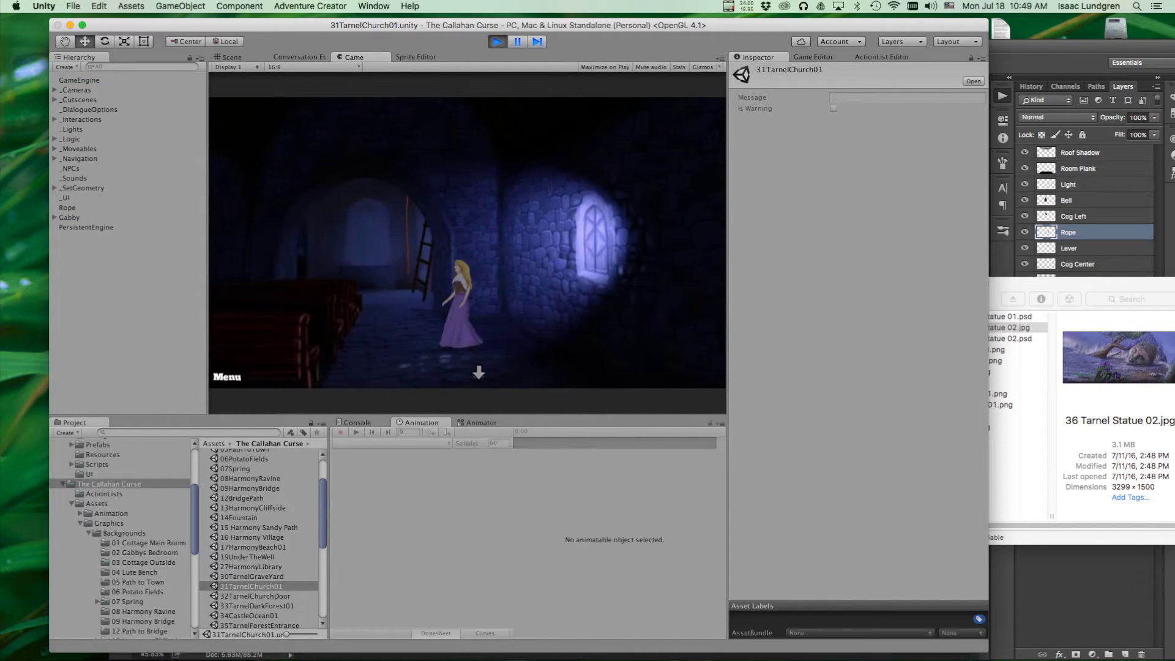
{"action": "left_click", "coordinate": [532, 366]}
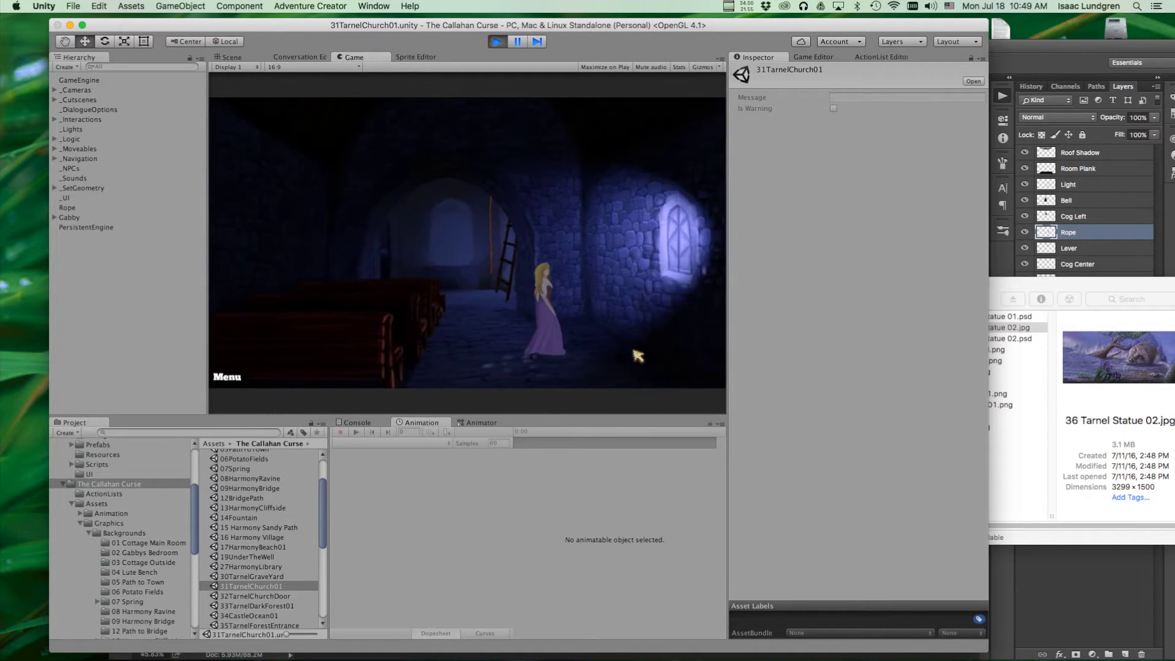
{"action": "left_click", "coordinate": [475, 286]}
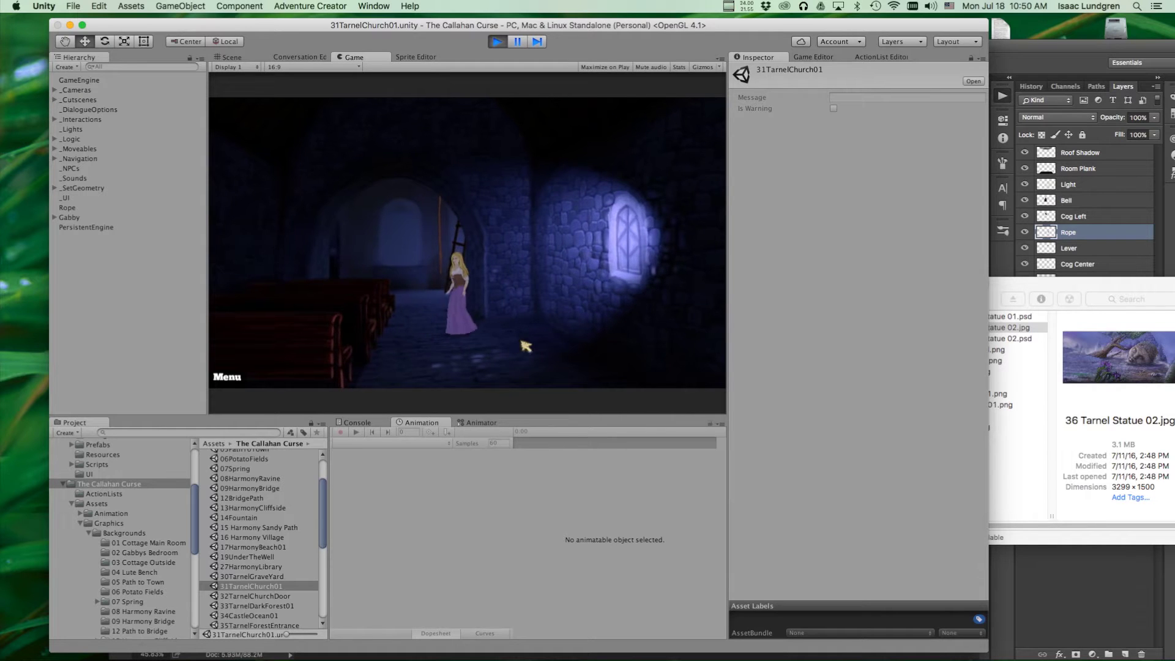
{"action": "left_click", "coordinate": [525, 346]}
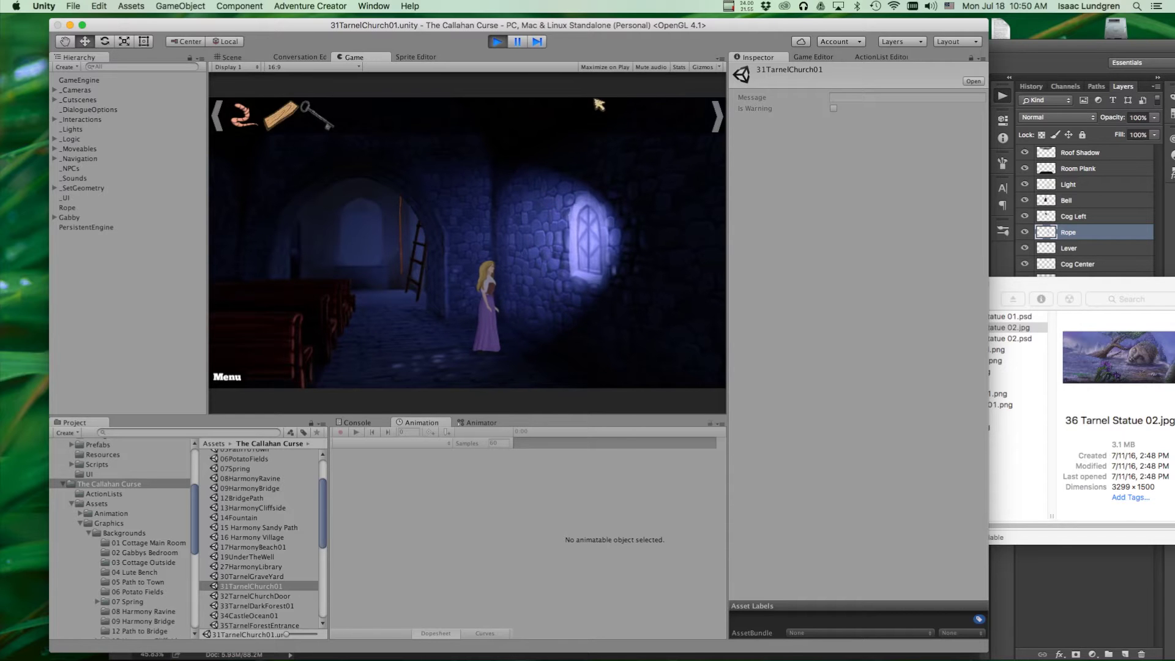
{"action": "left_click", "coordinate": [512, 333]}
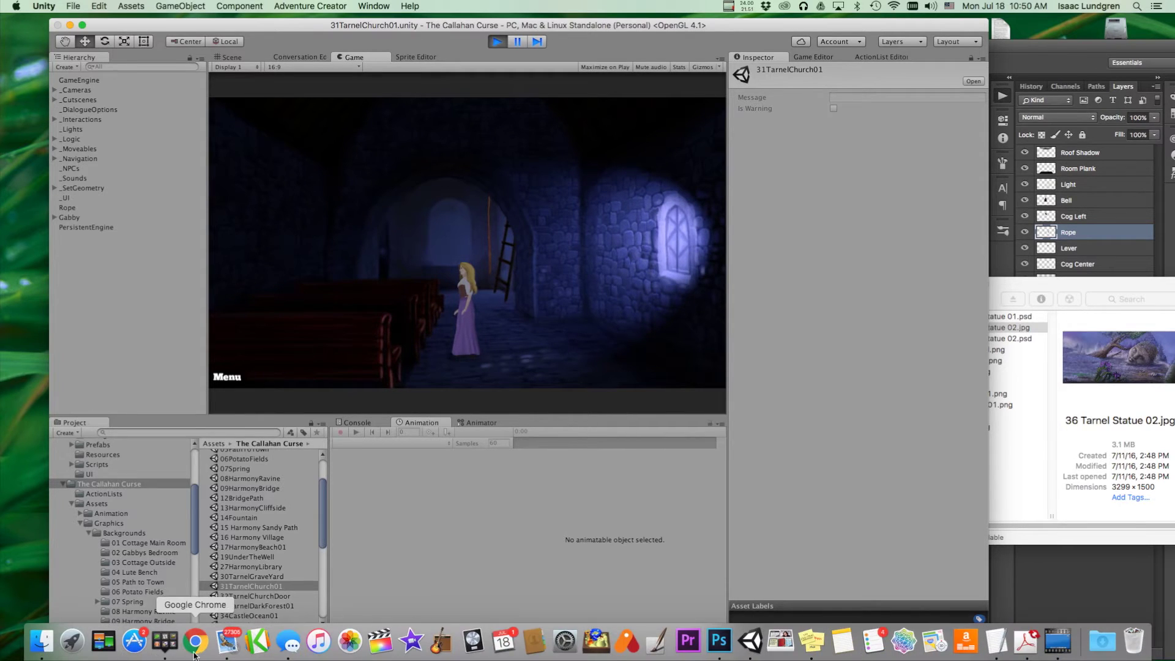
{"action": "left_click", "coordinate": [196, 653]}
Load adventurecreator.org and go to the forum's Official news category.
{"action": "type", "text": "adventurecreator.org"}
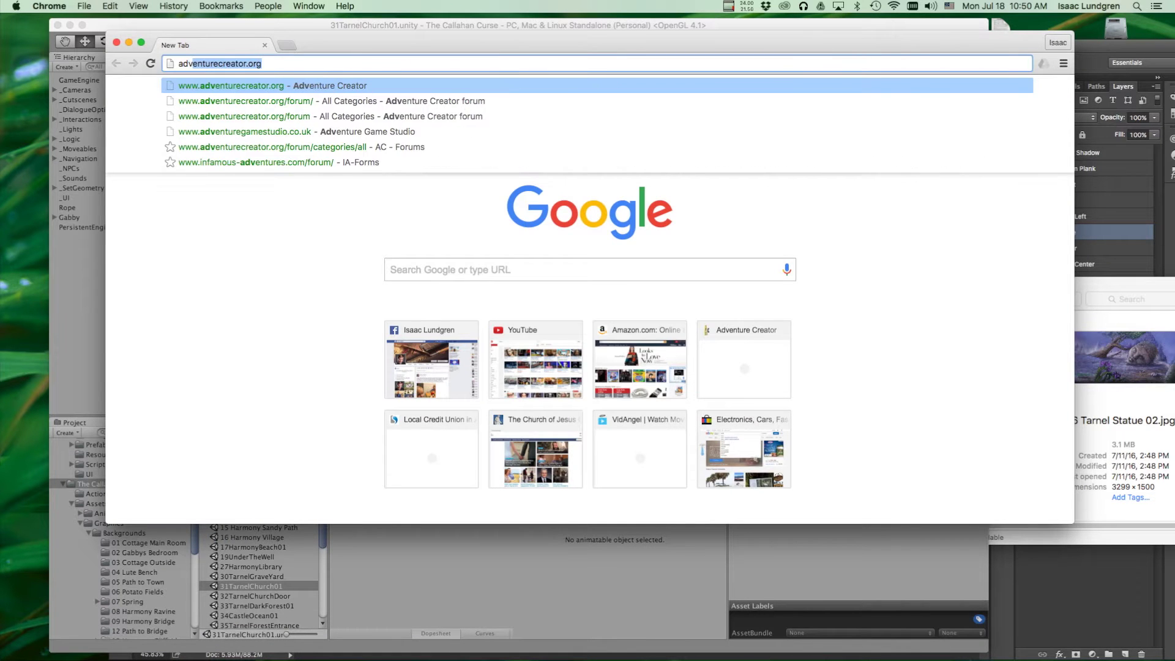
{"action": "key", "text": "Return"}
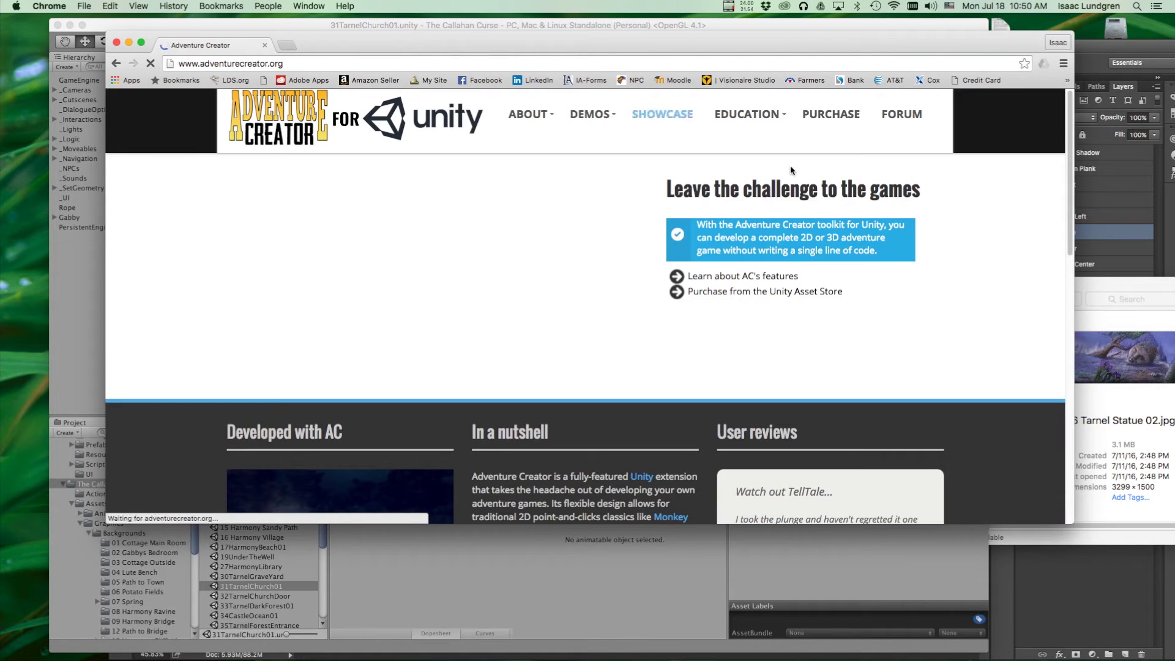
{"action": "left_click", "coordinate": [910, 116]}
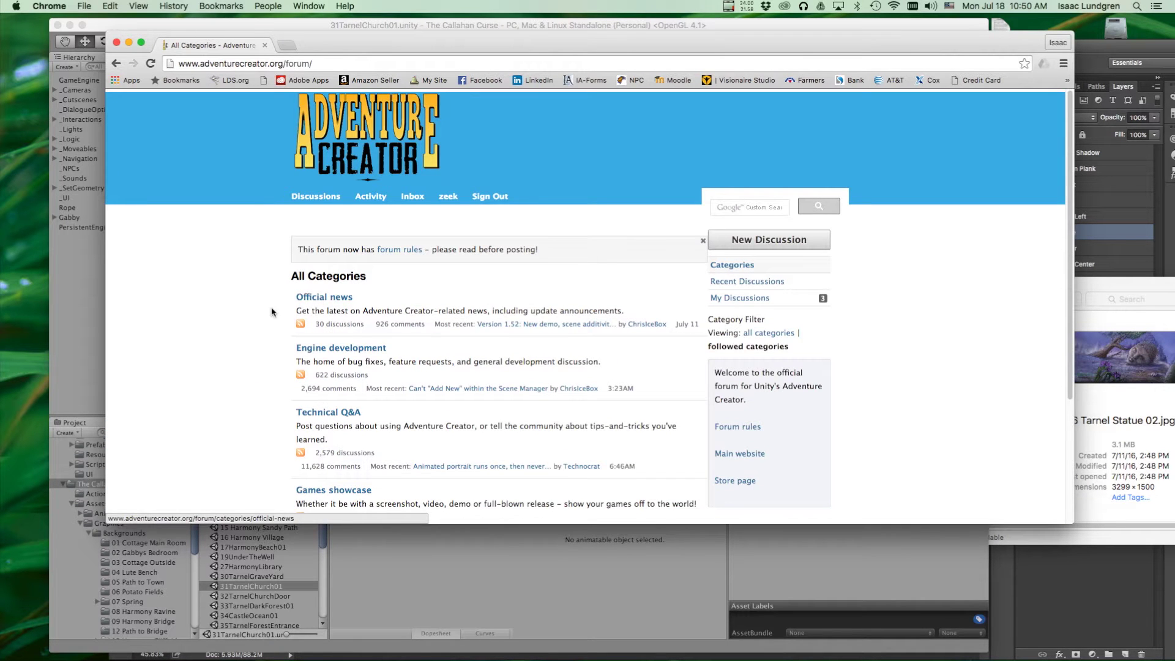
{"action": "left_click", "coordinate": [333, 298]}
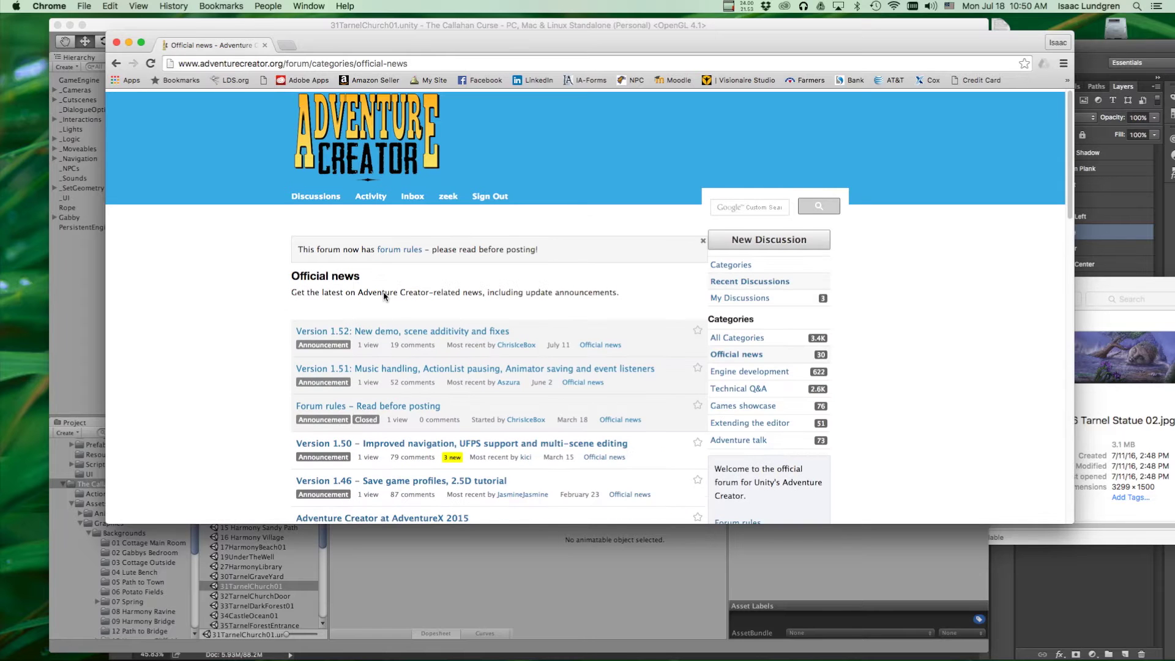
Browse the Official news listing and open the Version 1.52 announcement thread.
{"action": "scroll", "coordinate": [358, 294], "scroll_direction": "down", "scroll_amount": 4}
{"action": "scroll", "coordinate": [270, 270], "scroll_direction": "down", "scroll_amount": 7}
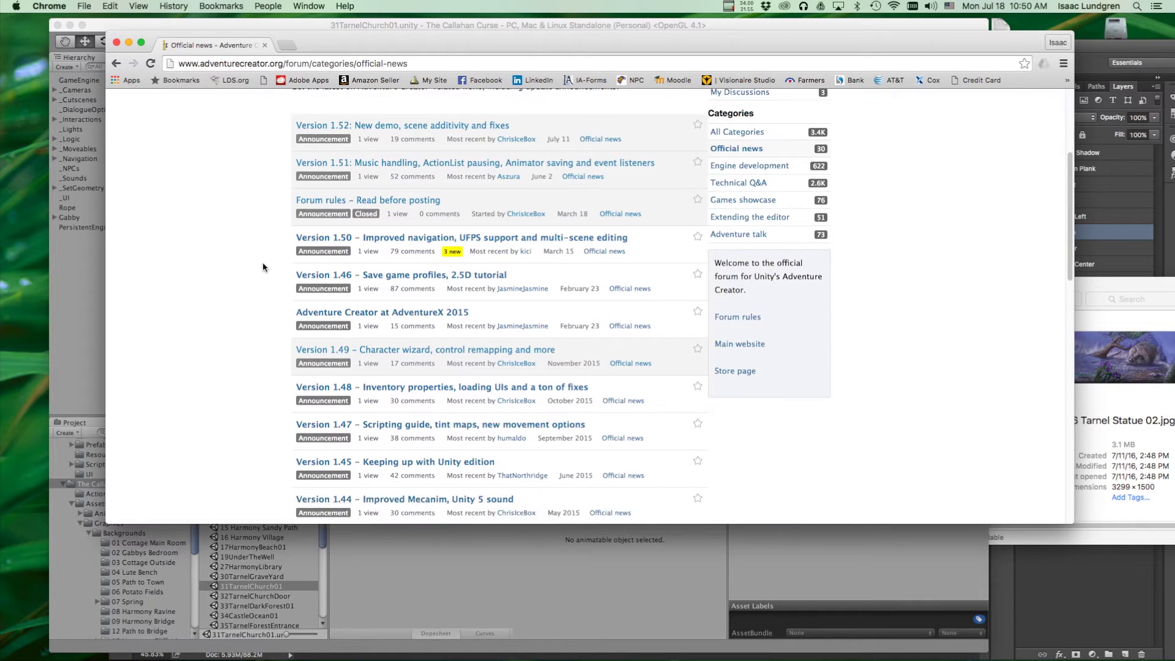
{"action": "scroll", "coordinate": [272, 274], "scroll_direction": "up", "scroll_amount": 10}
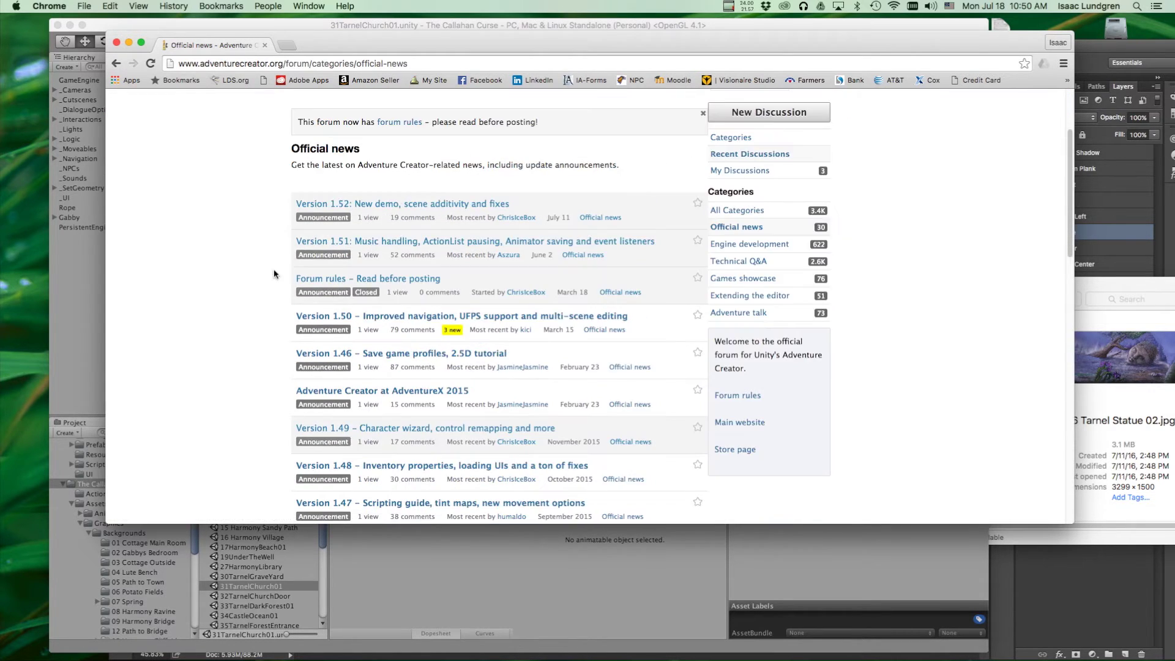
{"action": "scroll", "coordinate": [268, 272], "scroll_direction": "down", "scroll_amount": 2}
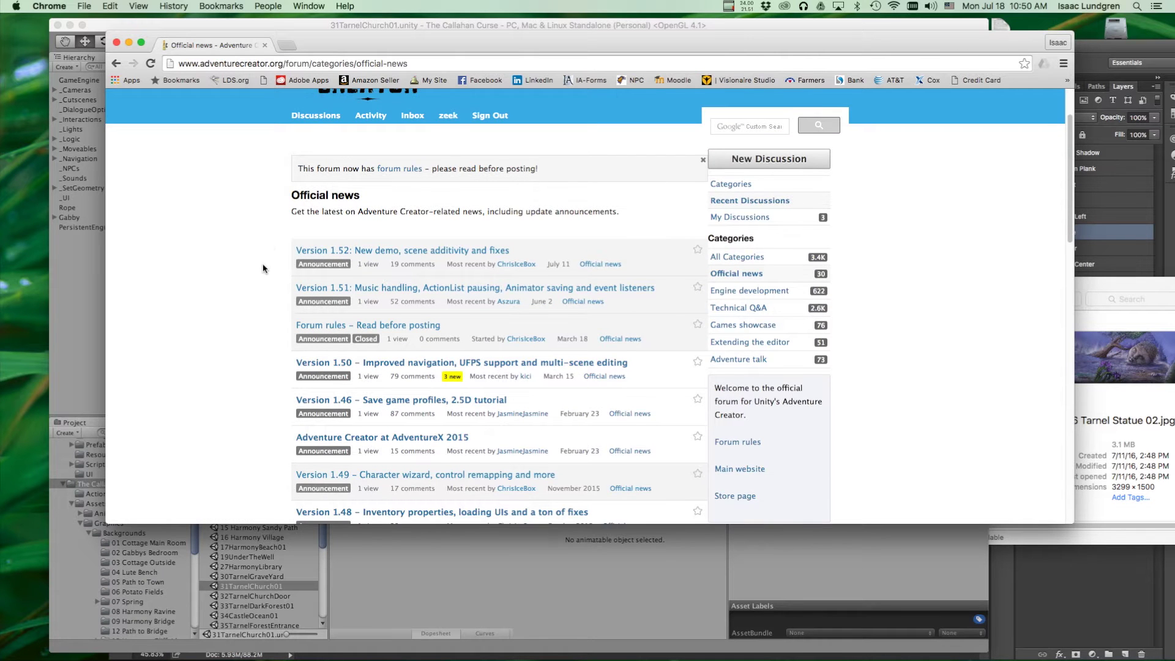
{"action": "scroll", "coordinate": [261, 267], "scroll_direction": "down", "scroll_amount": 4}
{"action": "scroll", "coordinate": [256, 263], "scroll_direction": "down", "scroll_amount": 1}
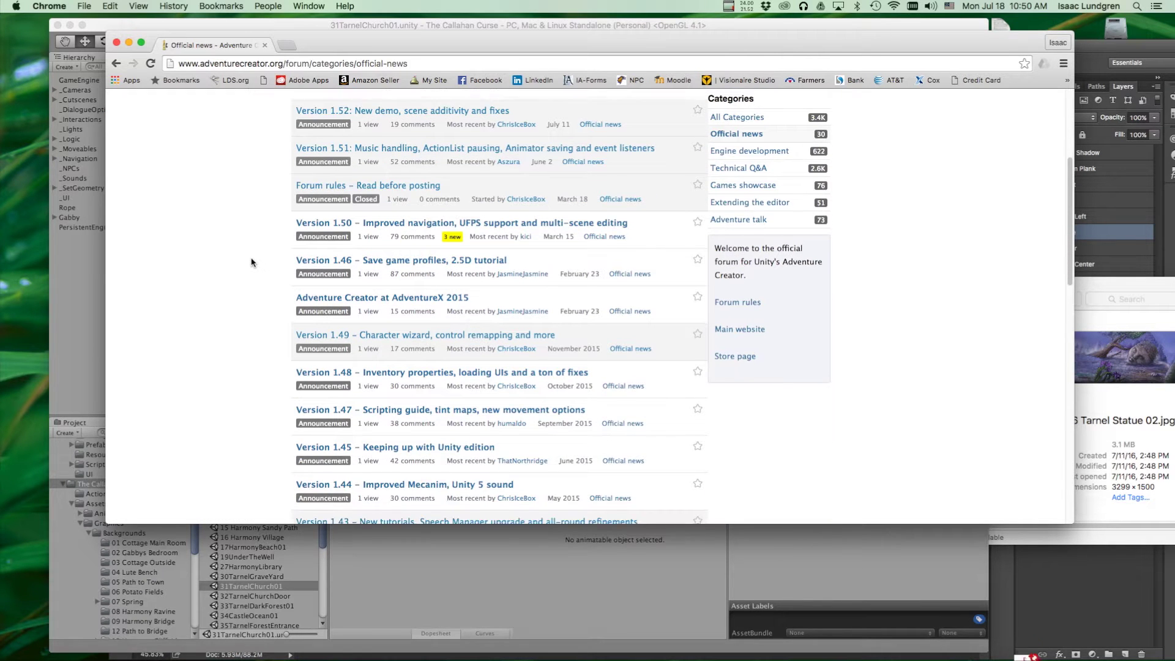
{"action": "scroll", "coordinate": [252, 262], "scroll_direction": "up", "scroll_amount": 3}
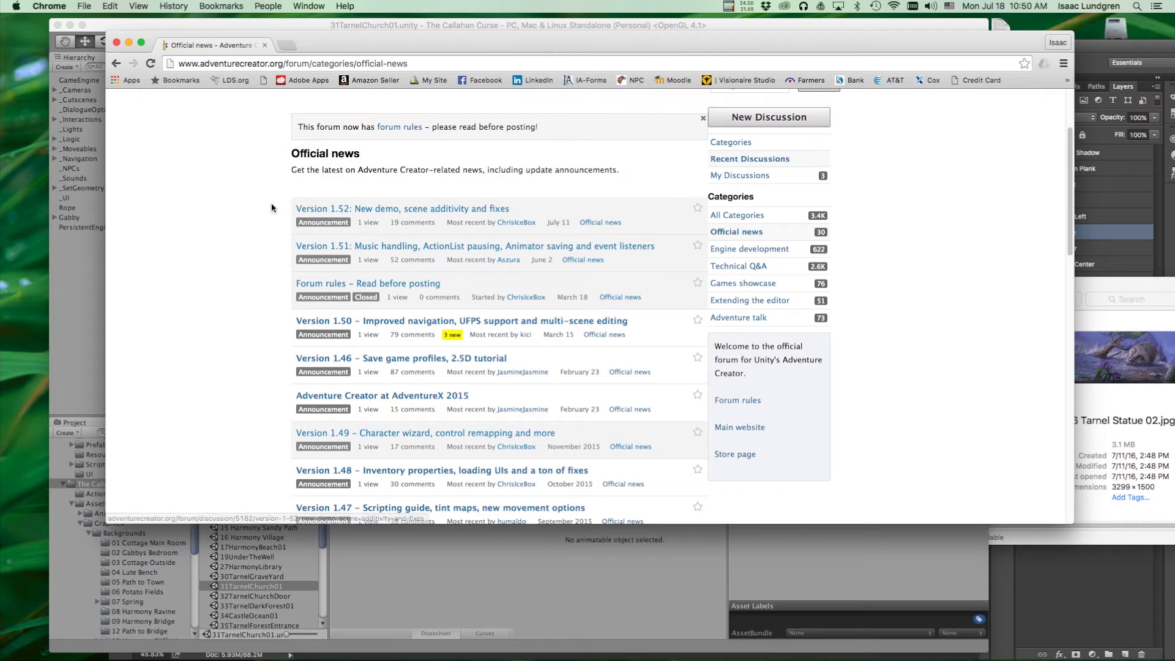
{"action": "left_click", "coordinate": [335, 285]}
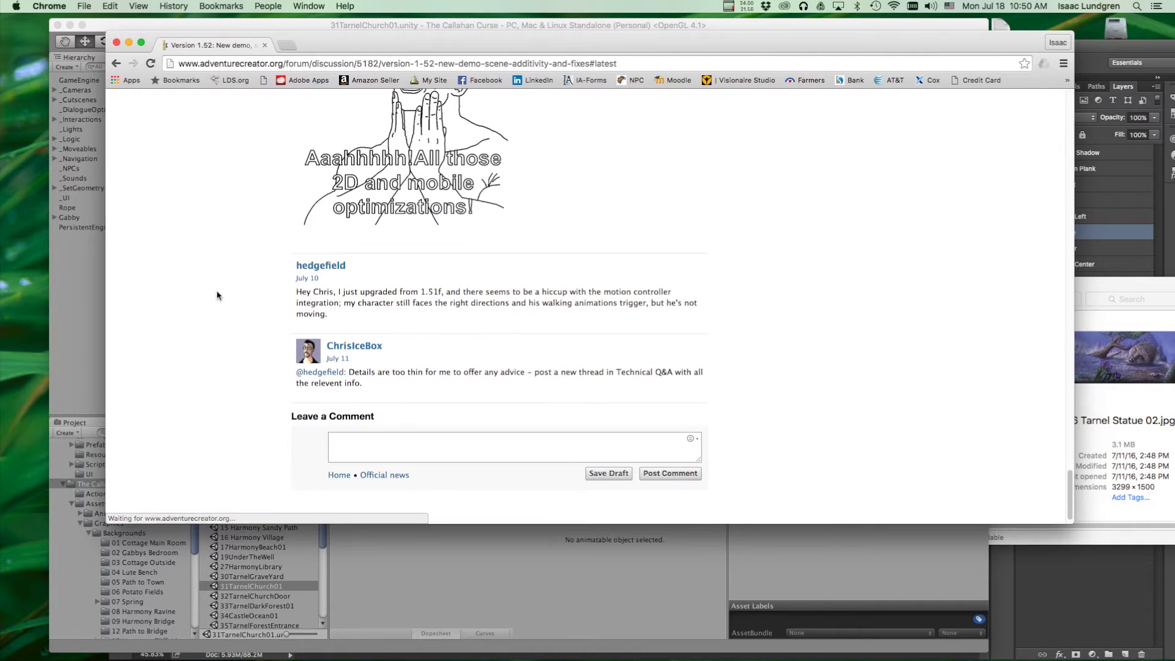
Read the Version 1.52 thread, briefly selecting the 1.52a changelog list.
{"action": "scroll", "coordinate": [226, 300], "scroll_direction": "up", "scroll_amount": 20}
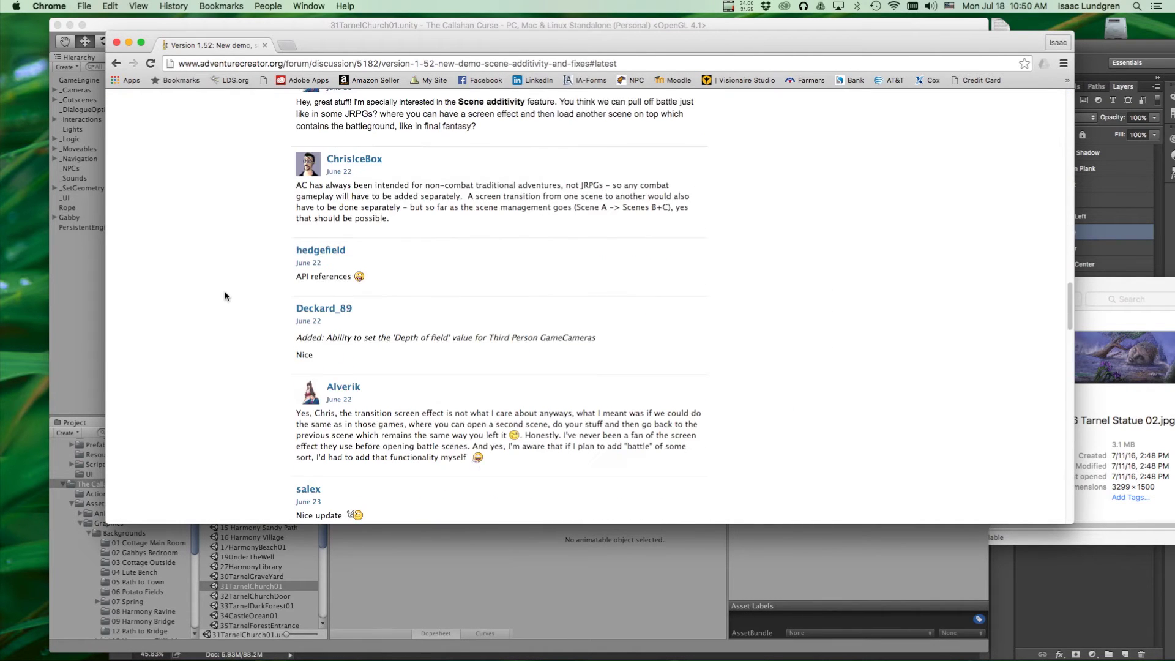
{"action": "scroll", "coordinate": [226, 285], "scroll_direction": "down", "scroll_amount": 10}
{"action": "scroll", "coordinate": [225, 286], "scroll_direction": "up", "scroll_amount": 6}
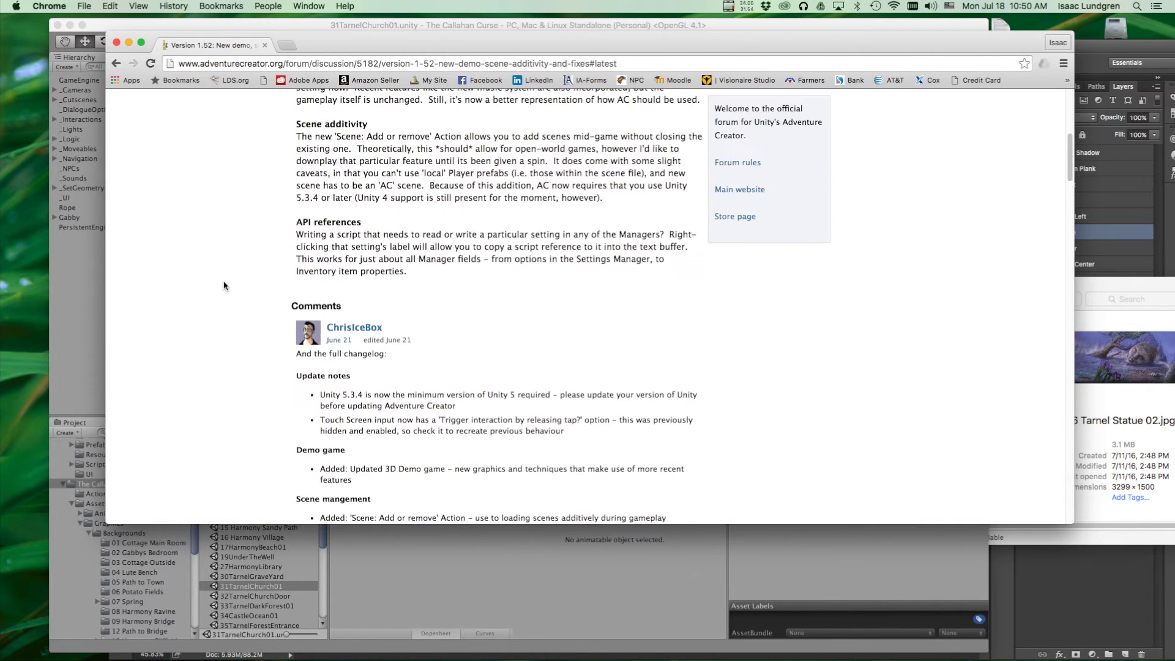
{"action": "scroll", "coordinate": [224, 287], "scroll_direction": "down", "scroll_amount": 3}
{"action": "scroll", "coordinate": [222, 286], "scroll_direction": "down", "scroll_amount": 15}
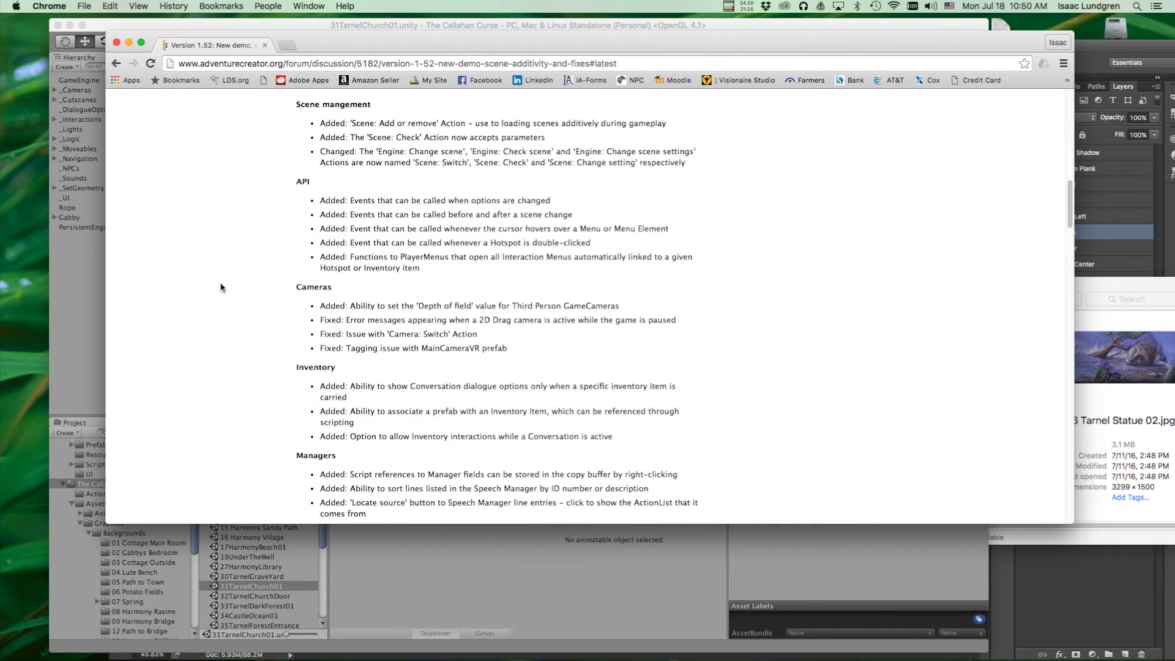
{"action": "scroll", "coordinate": [220, 288], "scroll_direction": "down", "scroll_amount": 10}
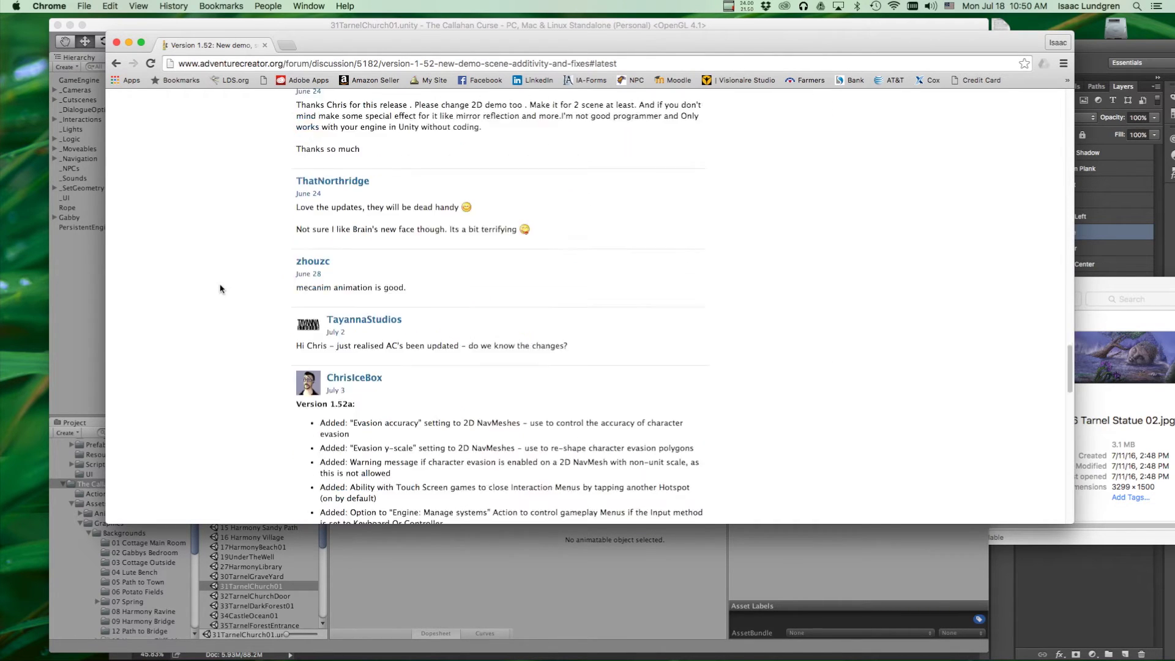
{"action": "scroll", "coordinate": [220, 288], "scroll_direction": "down", "scroll_amount": 5}
{"action": "scroll", "coordinate": [221, 288], "scroll_direction": "up", "scroll_amount": 4}
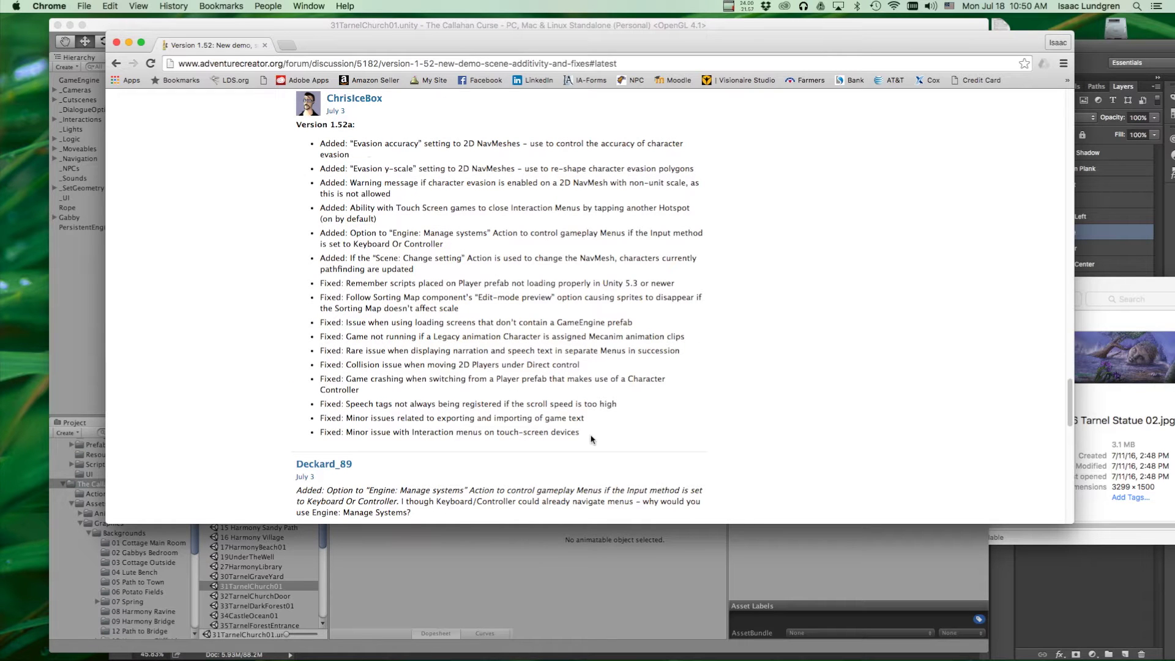
{"action": "left_click_drag", "start_coordinate": [581, 433], "coordinate": [313, 145]}
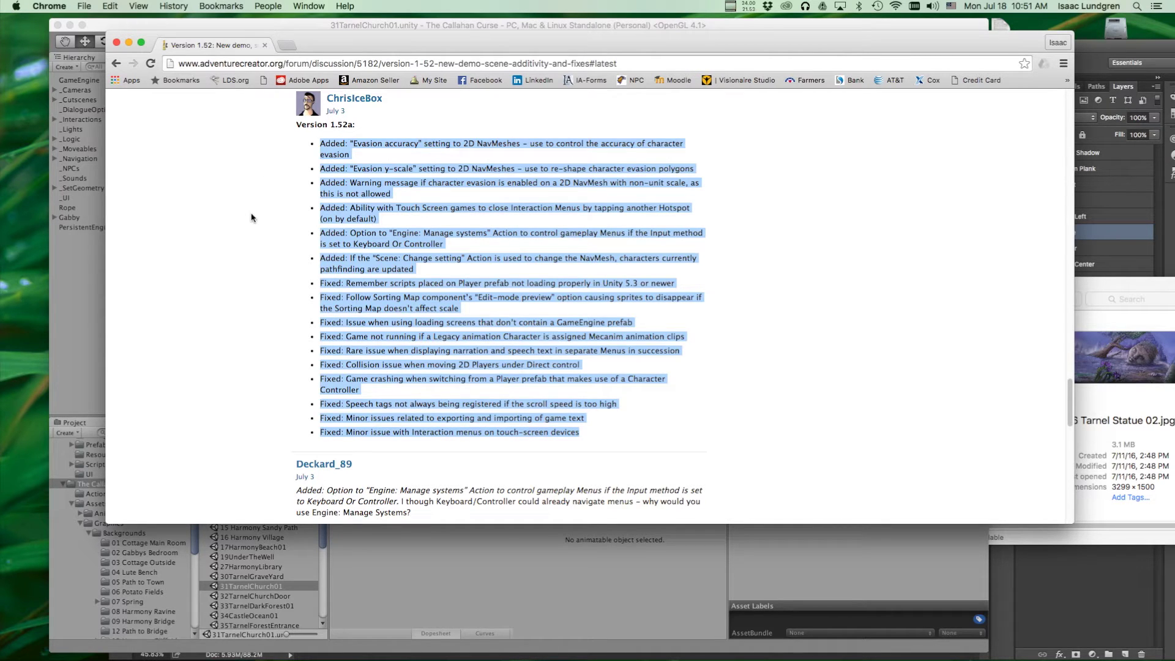
{"action": "left_click", "coordinate": [243, 250]}
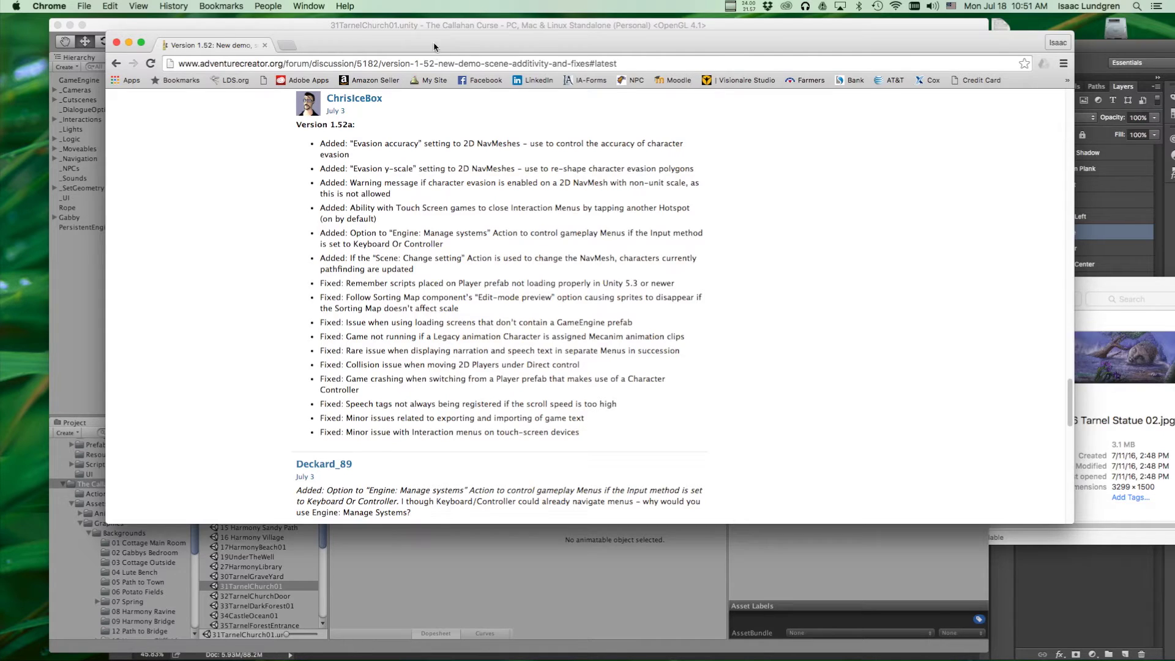
Reposition the browser window and scroll back through the Official news listing.
{"action": "mouse_move", "coordinate": [434, 47]}
{"action": "left_mouse_down"}
{"action": "mouse_move", "coordinate": [489, 70]}
{"action": "mouse_move", "coordinate": [439, 57]}
{"action": "left_mouse_up"}
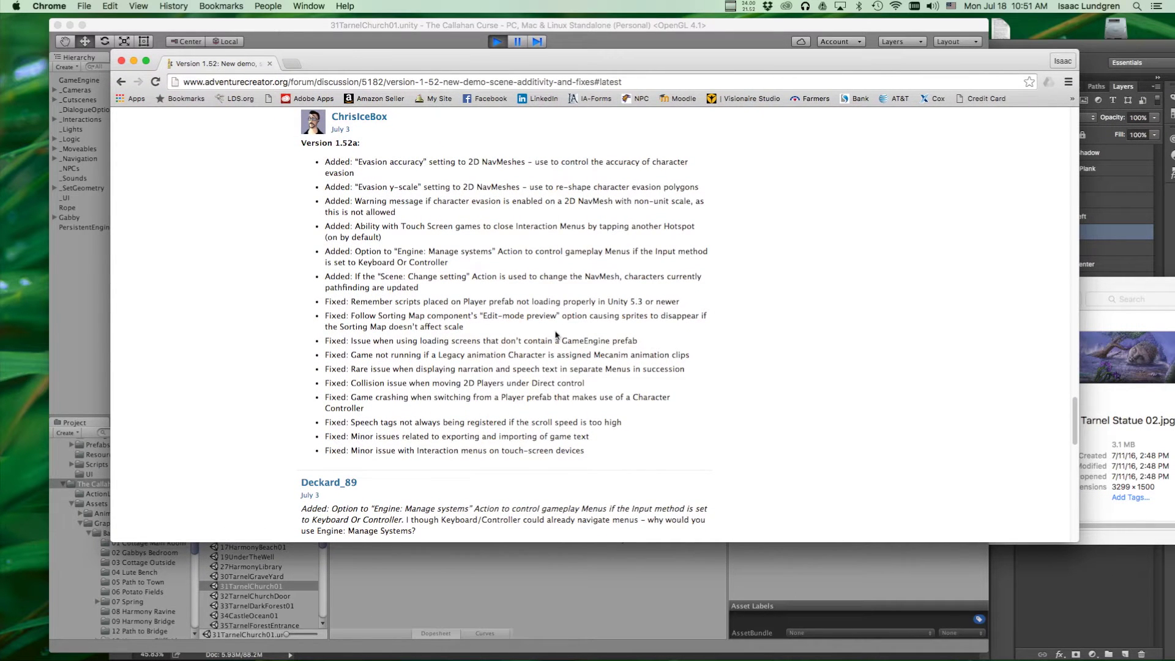
{"action": "scroll", "coordinate": [325, 278], "scroll_direction": "down", "scroll_amount": 1}
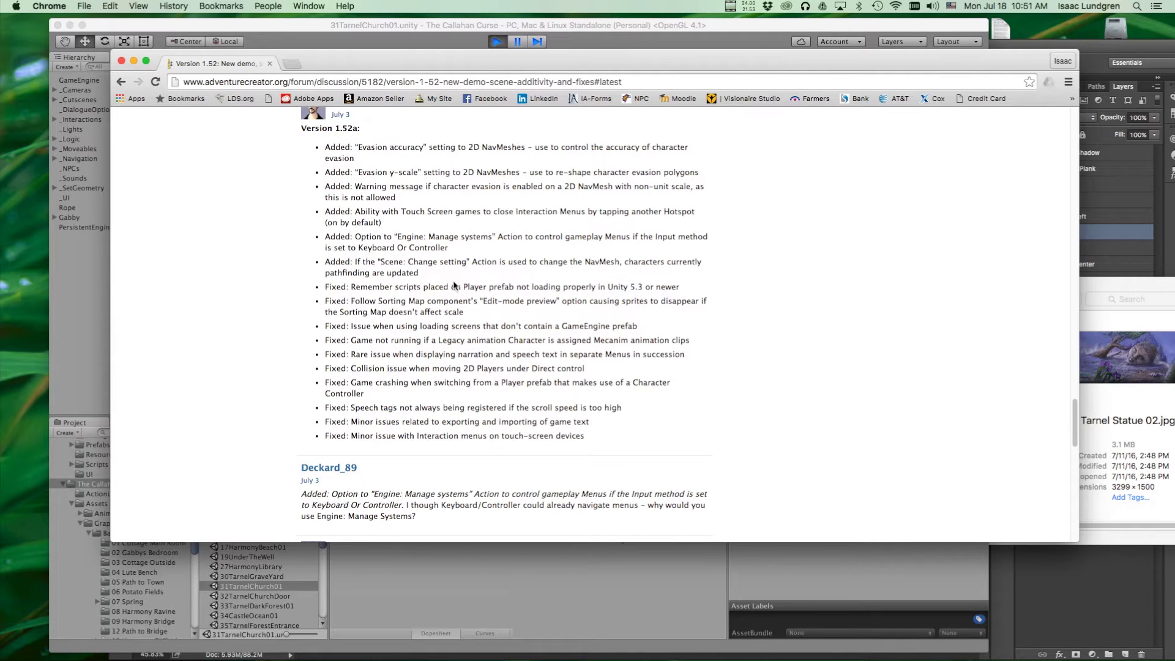
{"action": "left_click_drag", "start_coordinate": [419, 67], "coordinate": [410, 68]}
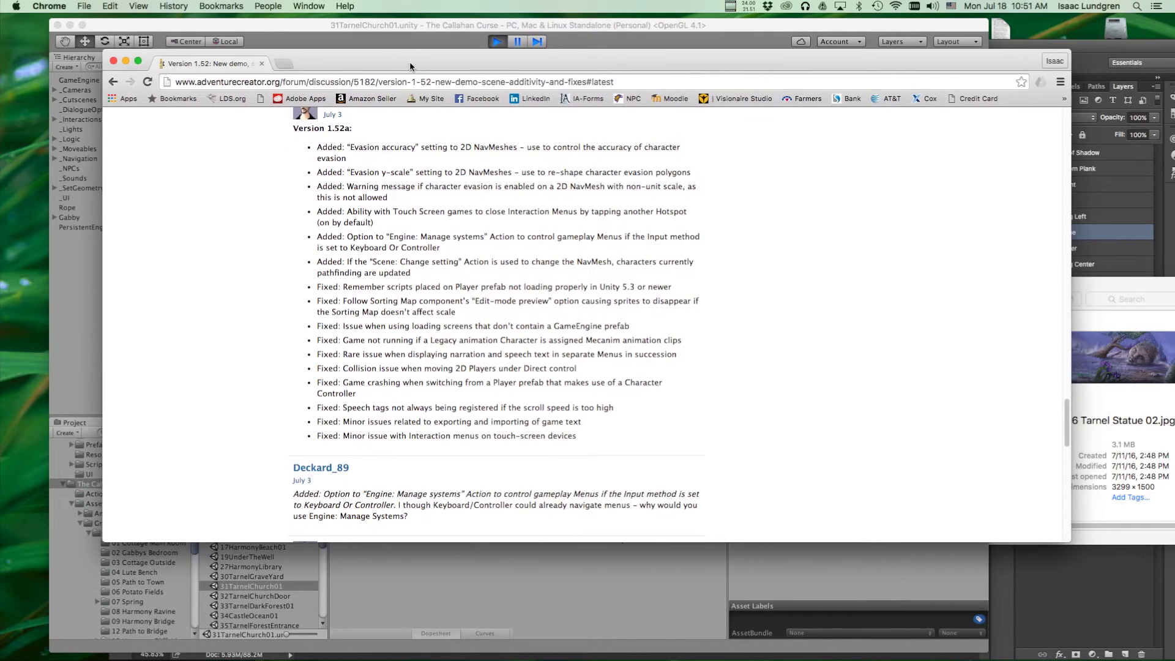
{"action": "scroll", "coordinate": [556, 369], "scroll_direction": "up", "scroll_amount": 2}
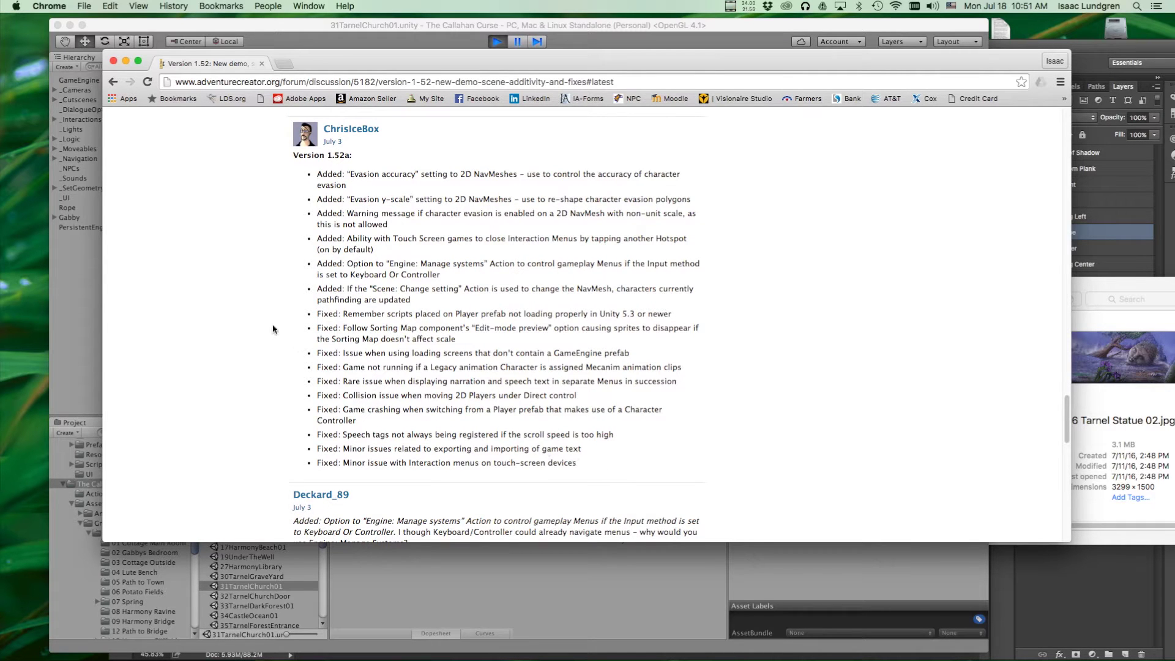
{"action": "mouse_move", "coordinate": [340, 59]}
{"action": "left_mouse_down"}
{"action": "mouse_move", "coordinate": [352, 65]}
{"action": "mouse_move", "coordinate": [344, 56]}
{"action": "left_mouse_up"}
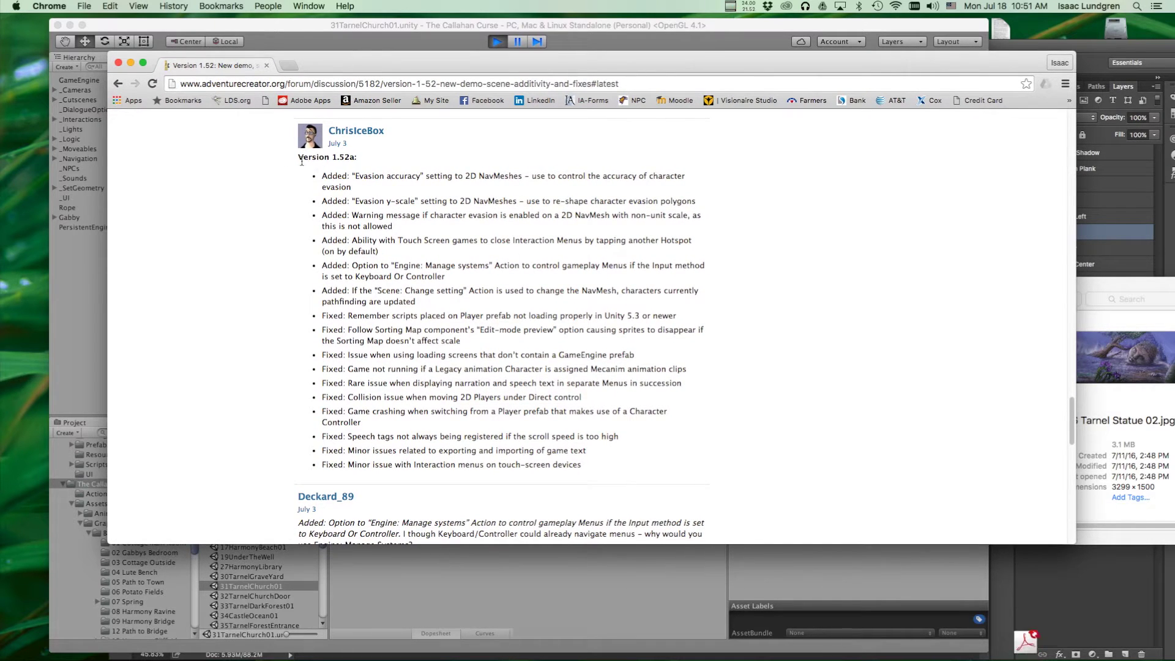
{"action": "left_click_drag", "start_coordinate": [345, 62], "coordinate": [345, 66]}
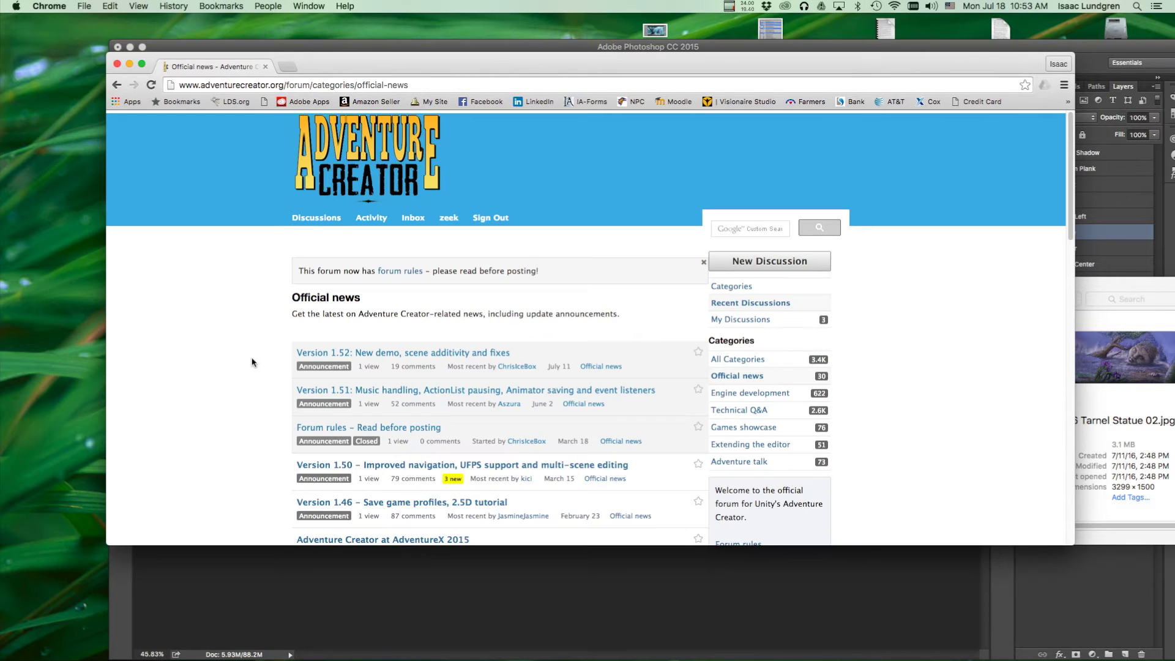
{"action": "scroll", "coordinate": [254, 361], "scroll_direction": "down", "scroll_amount": 1}
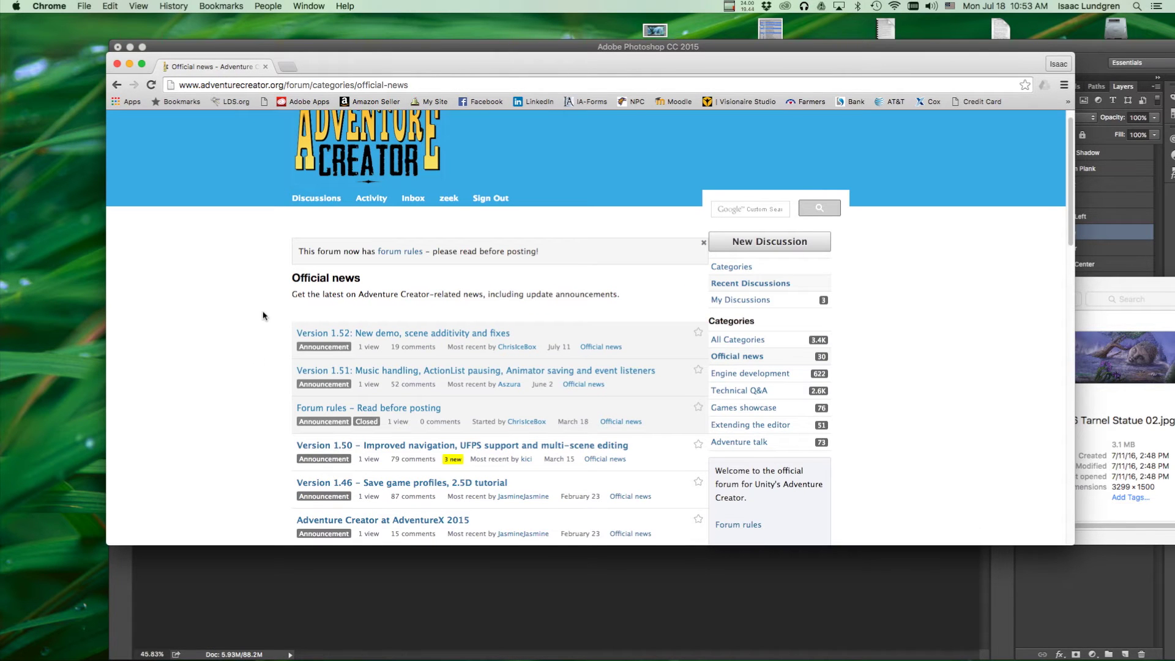
Return to the Adventure Creator home page and open the User Manual from the Education menu.
{"action": "scroll", "coordinate": [263, 316], "scroll_direction": "down", "scroll_amount": 1}
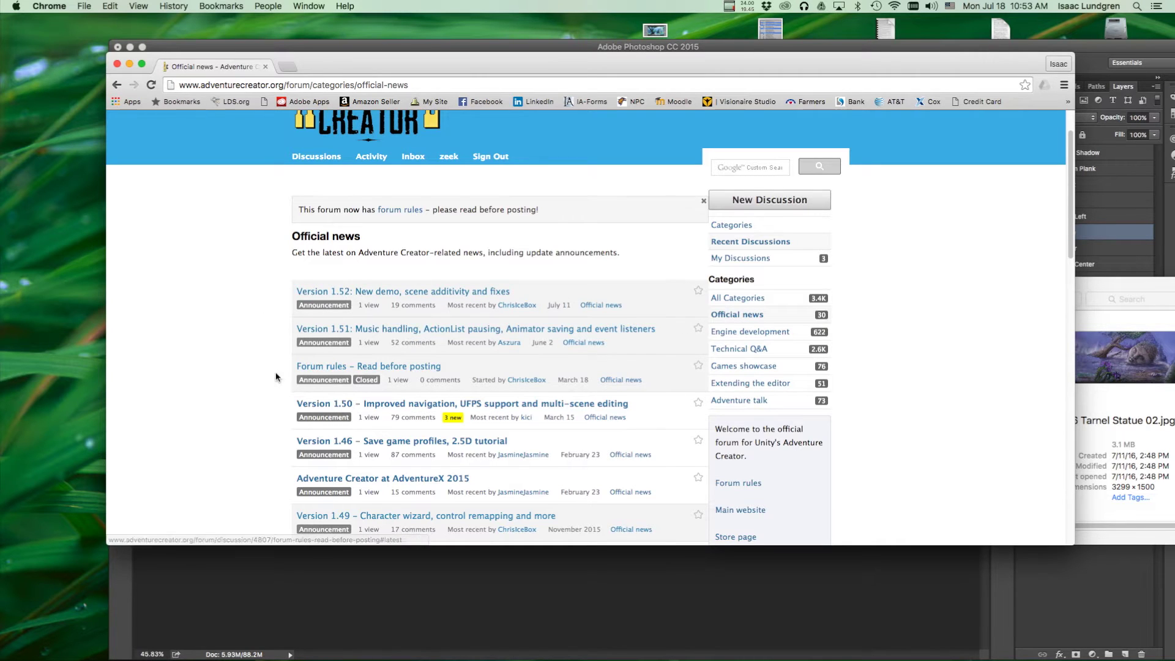
{"action": "scroll", "coordinate": [245, 332], "scroll_direction": "up", "scroll_amount": 2}
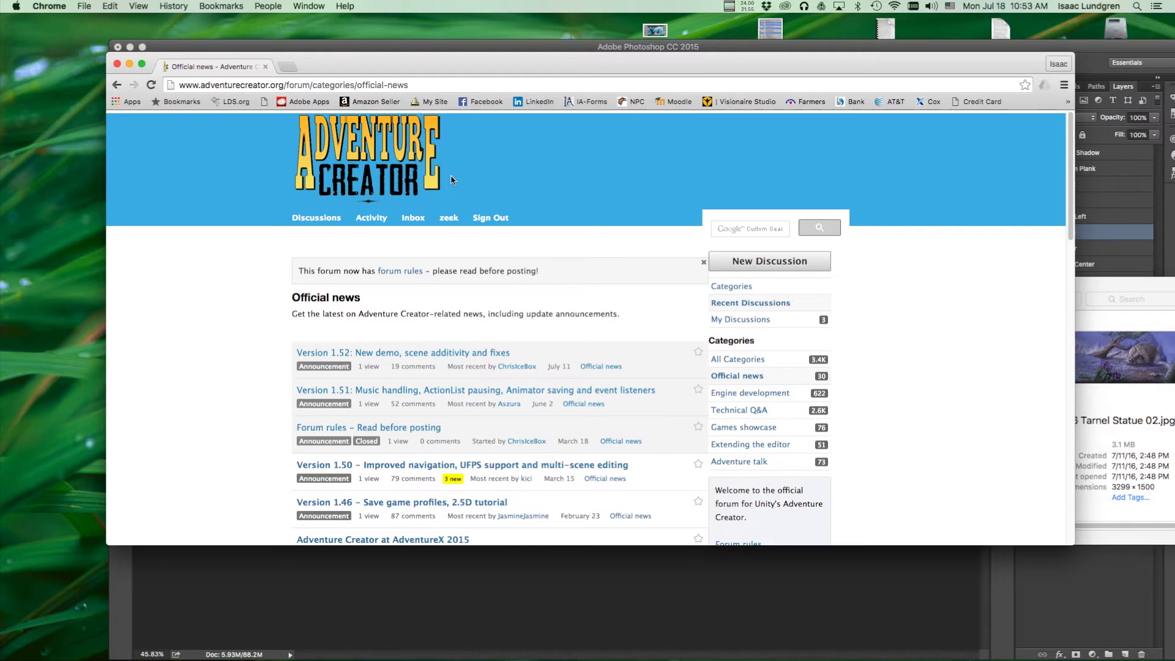
{"action": "left_click", "coordinate": [116, 84]}
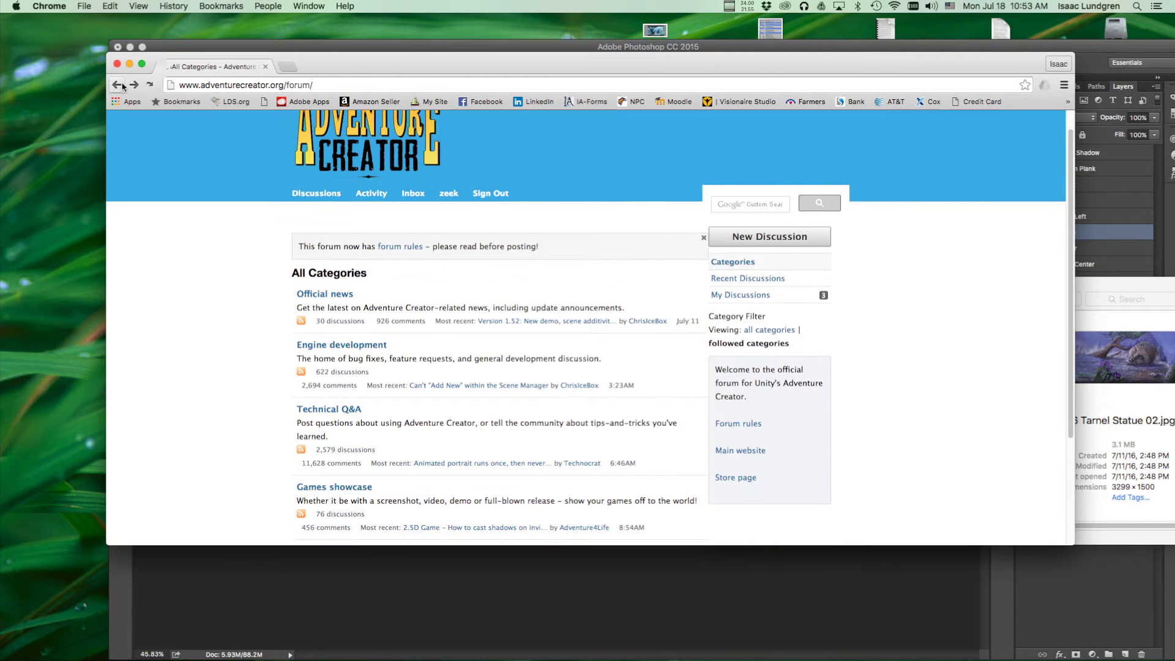
{"action": "left_click", "coordinate": [116, 84]}
{"action": "mouse_move", "coordinate": [770, 141]}
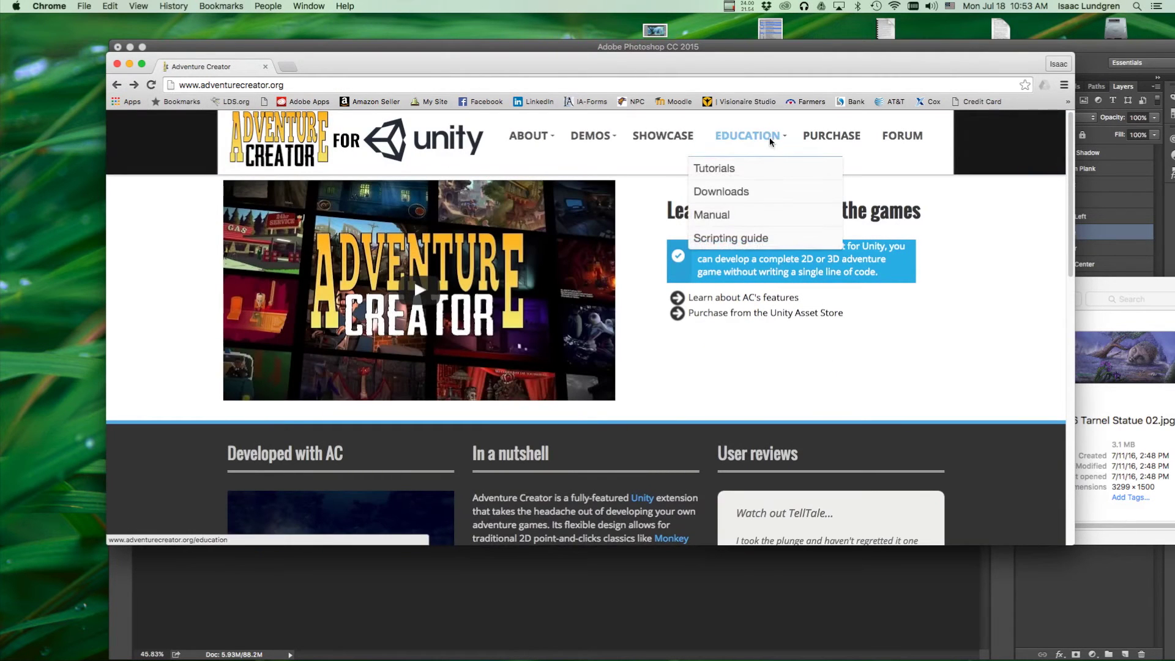
{"action": "left_click", "coordinate": [728, 219]}
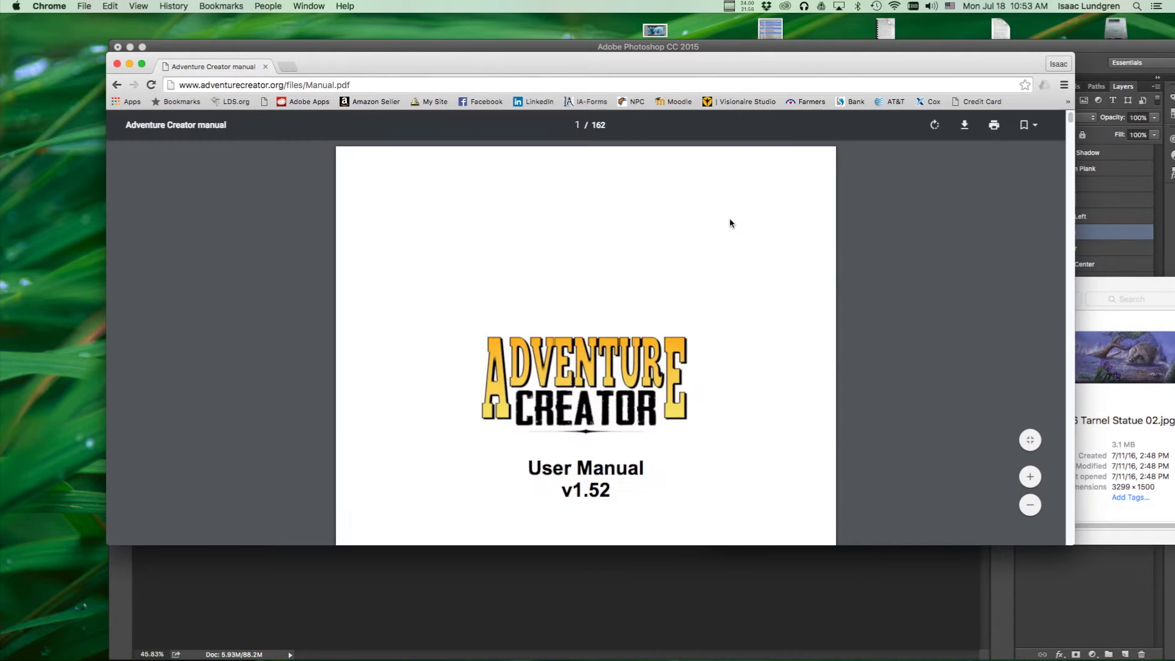
Search the v1.52 manual for 'upda' and jump to section 1.6 Updating Adventure Creator.
{"action": "scroll", "coordinate": [730, 222], "scroll_direction": "down", "scroll_amount": 10}
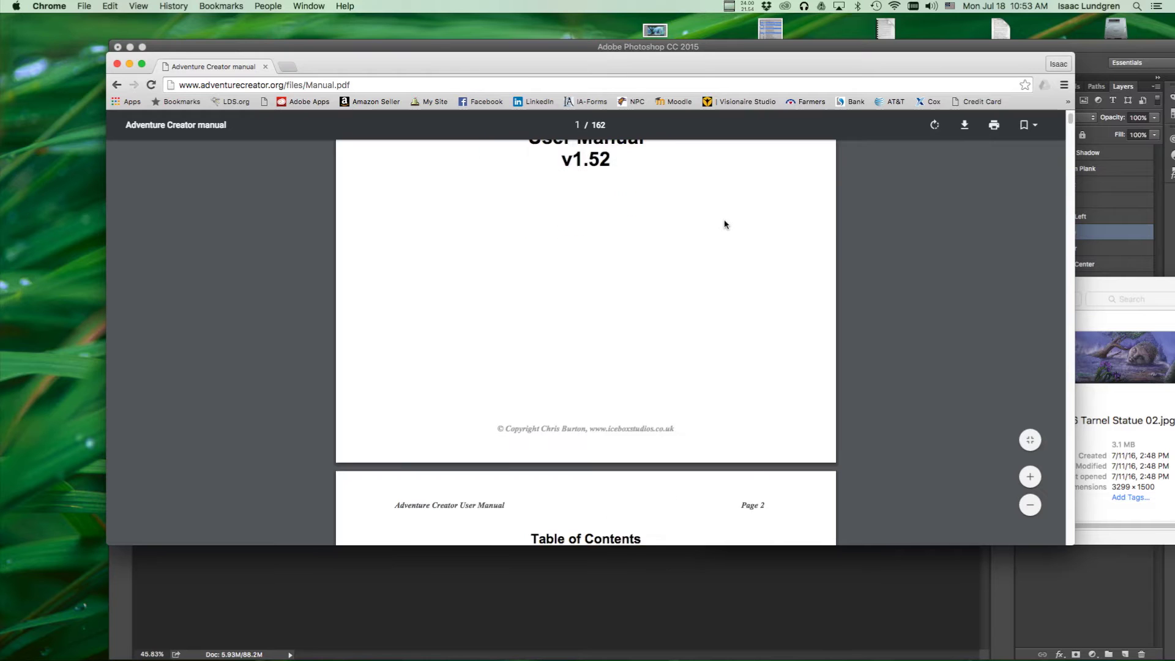
{"action": "scroll", "coordinate": [724, 224], "scroll_direction": "down", "scroll_amount": 15}
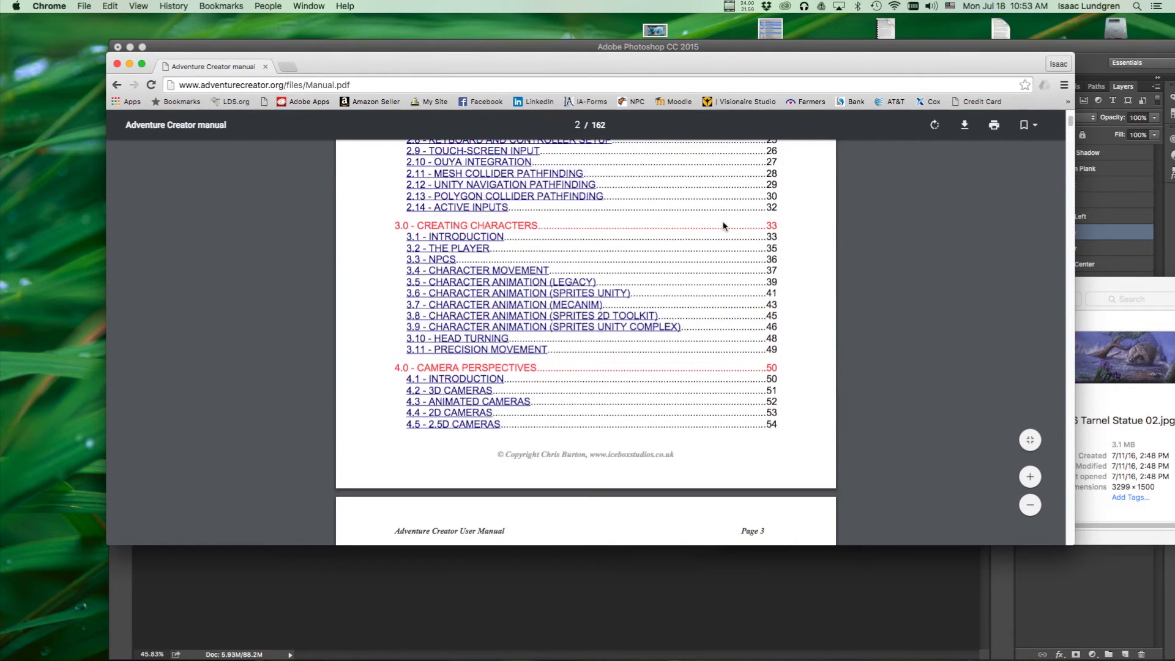
{"action": "scroll", "coordinate": [723, 226], "scroll_direction": "up", "scroll_amount": 8}
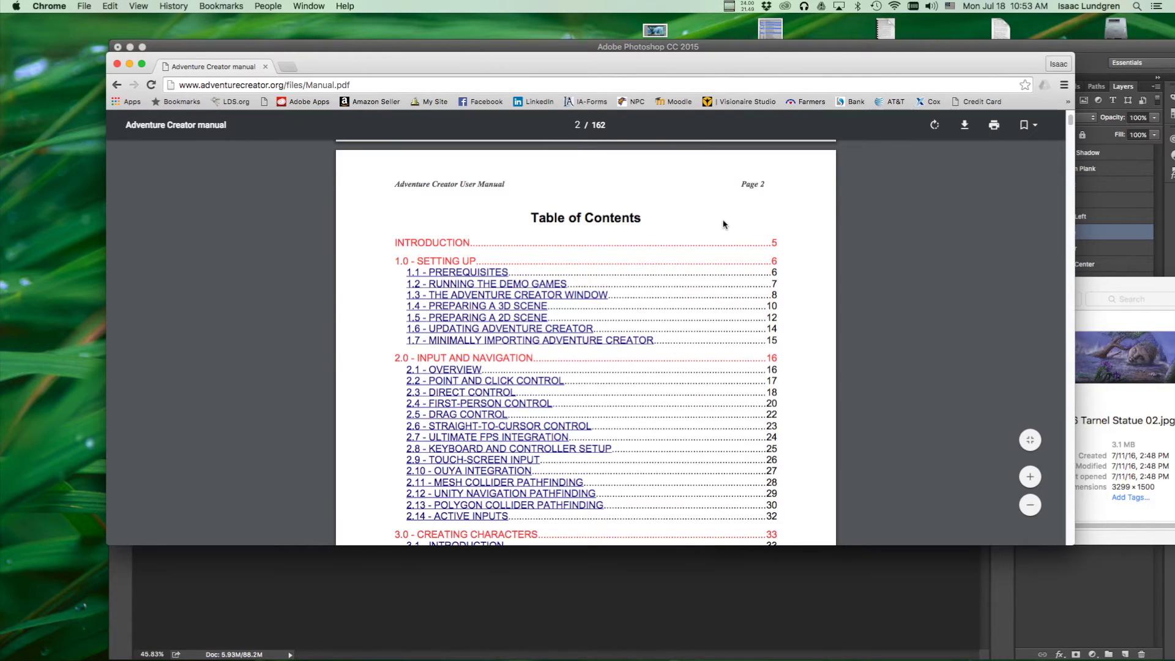
{"action": "key", "text": "super+f"}
{"action": "type", "text": "upda"}
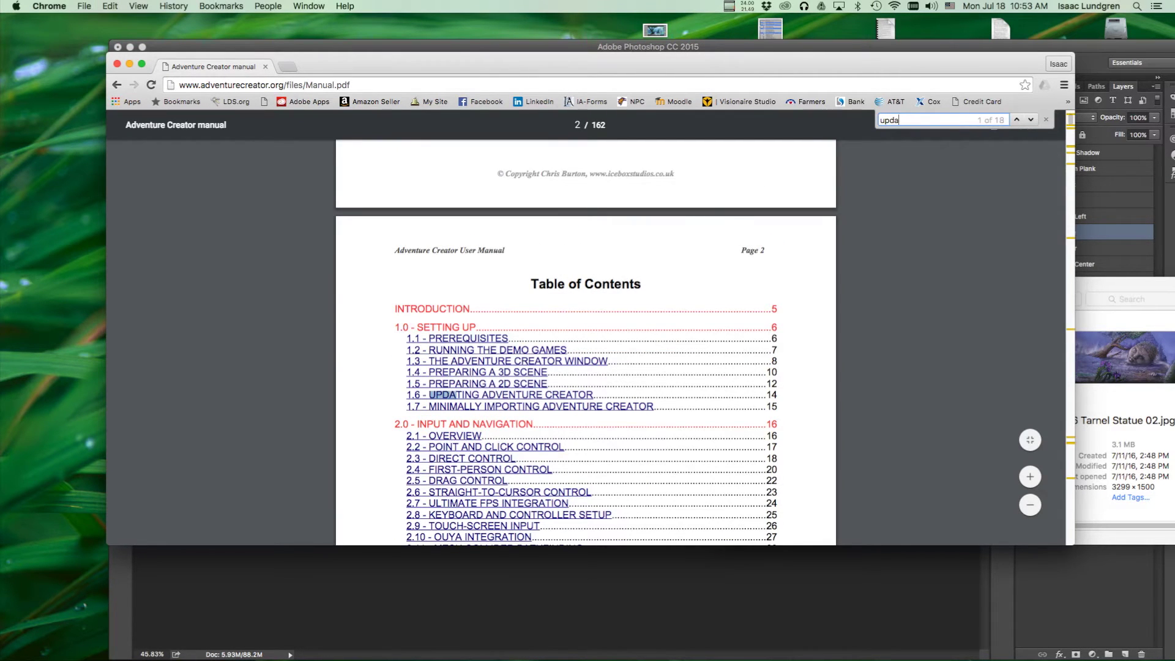
{"action": "left_click", "coordinate": [498, 397]}
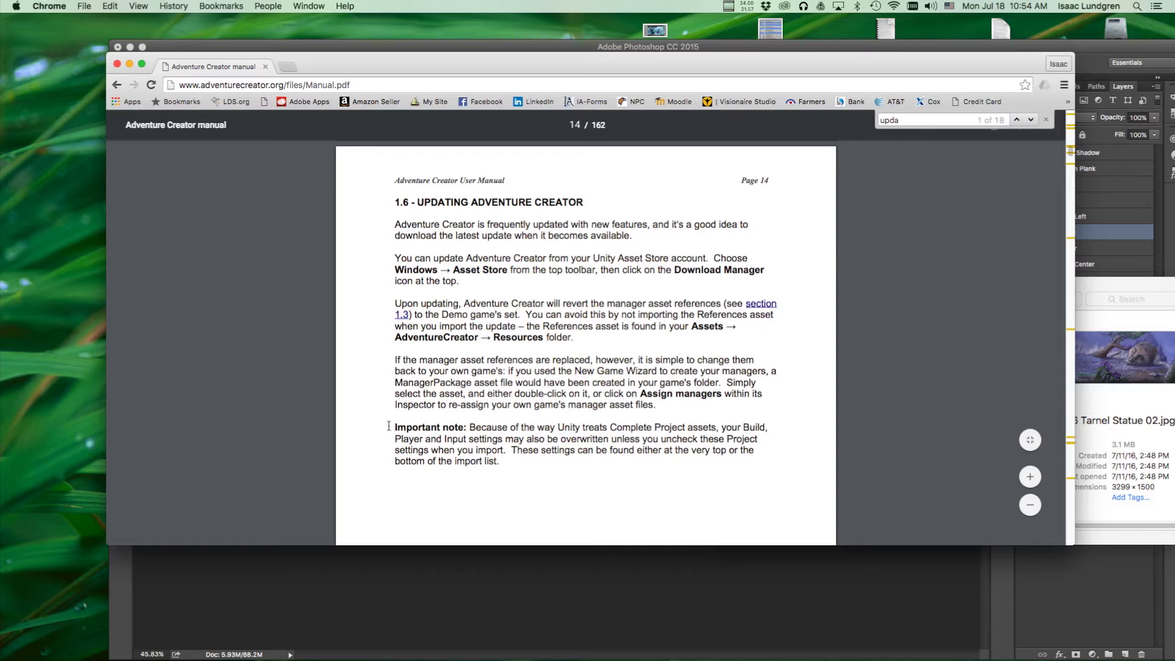
Read the highlighted Important note, then close the manual's browser window.
{"action": "left_click_drag", "start_coordinate": [397, 428], "coordinate": [515, 481]}
{"action": "scroll", "coordinate": [507, 397], "scroll_direction": "down", "scroll_amount": 1}
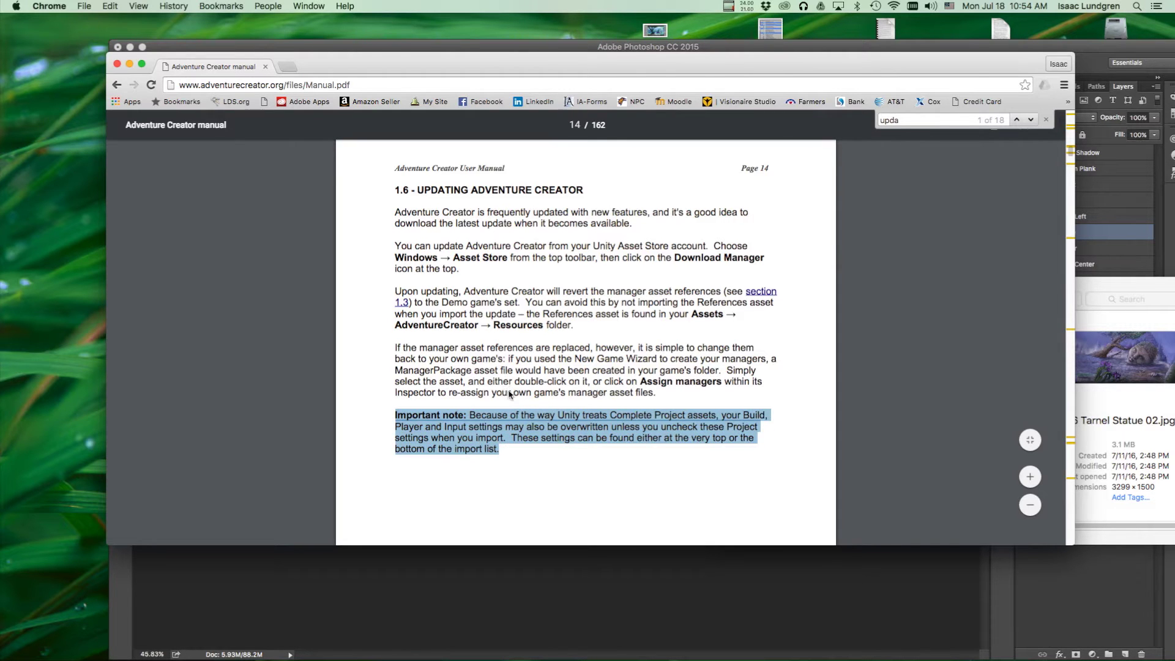
{"action": "left_click", "coordinate": [536, 463]}
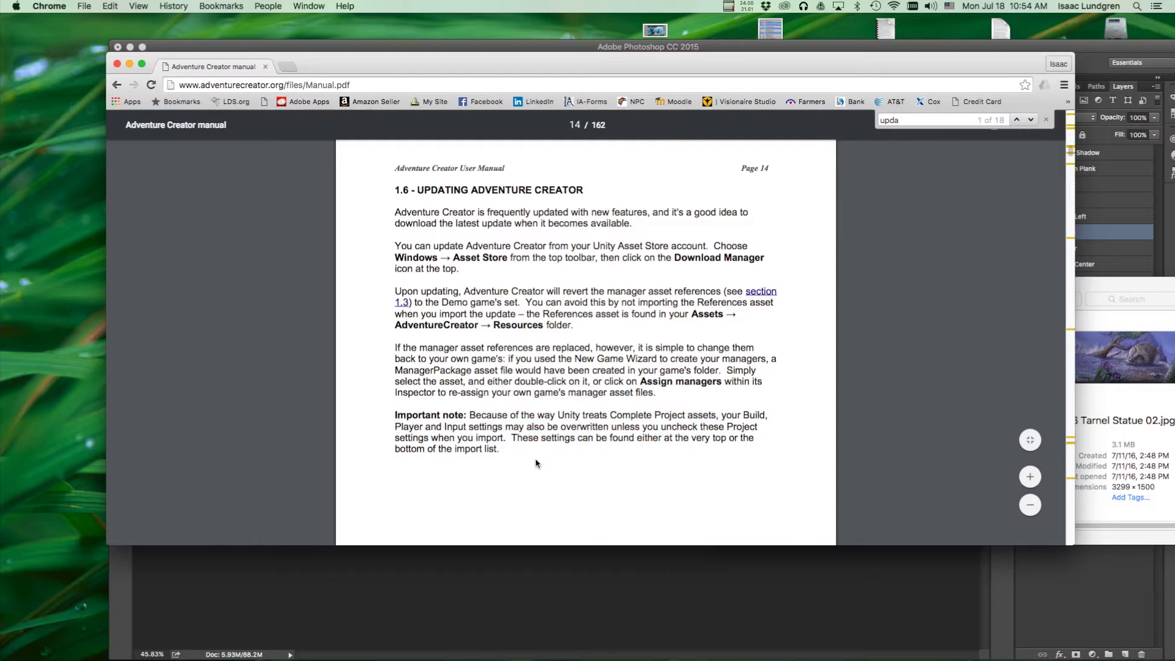
{"action": "left_click", "coordinate": [118, 66]}
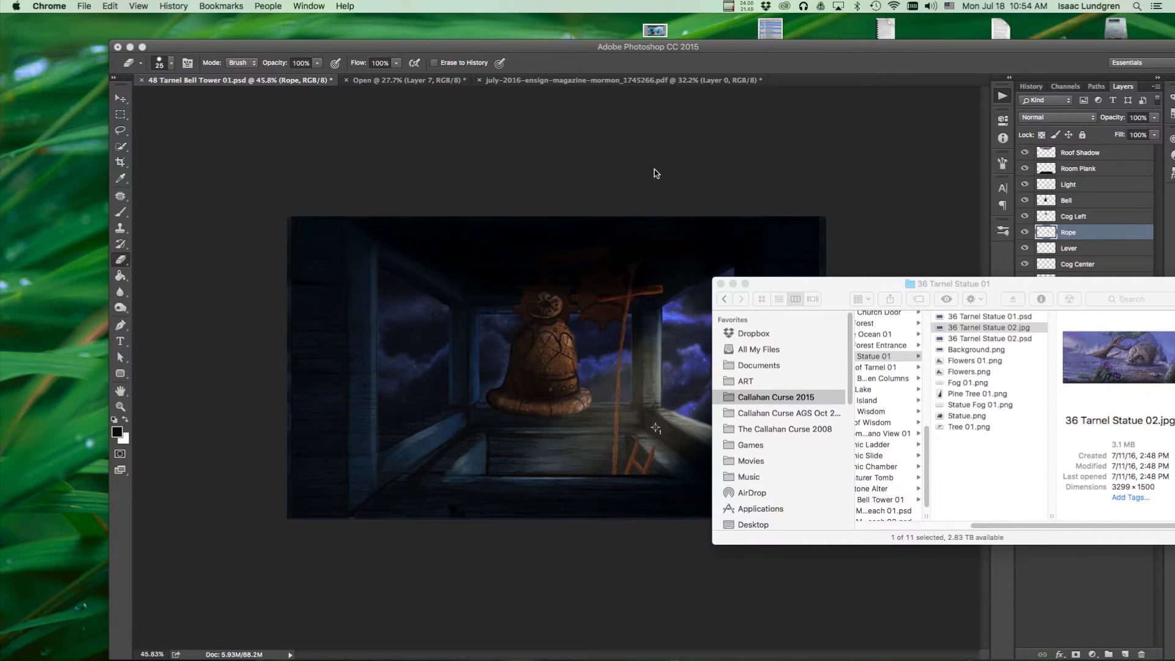
Bring Finder forward and reveal the desktop with Show Desktop (F11).
{"action": "left_click", "coordinate": [851, 285]}
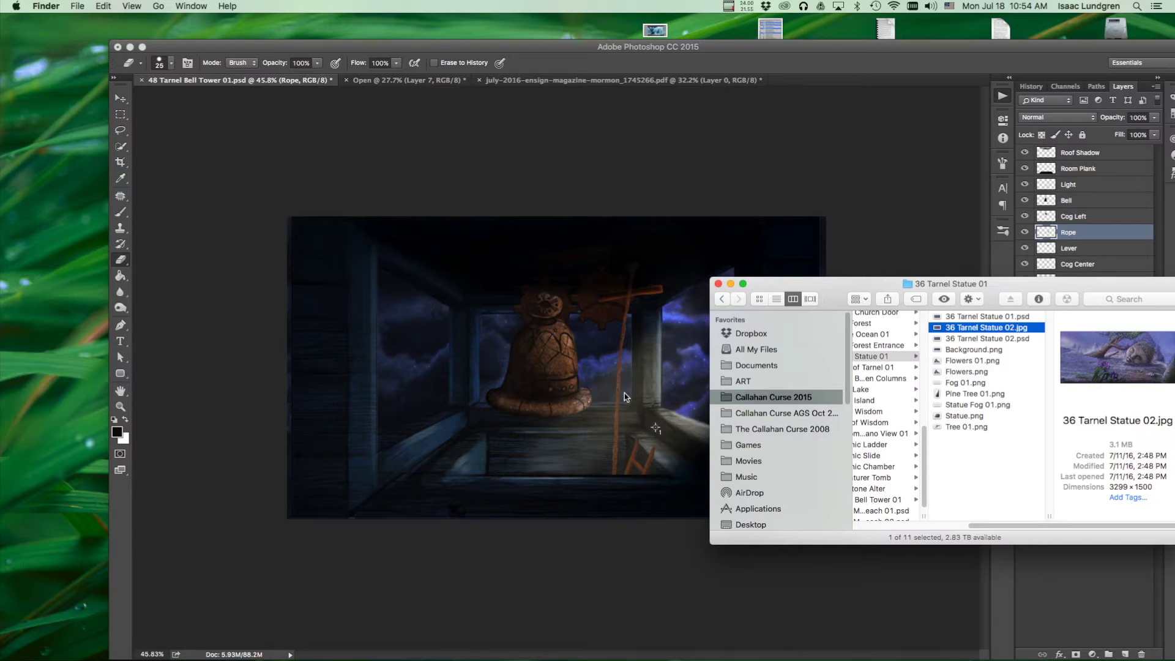
{"action": "key", "text": "F11"}
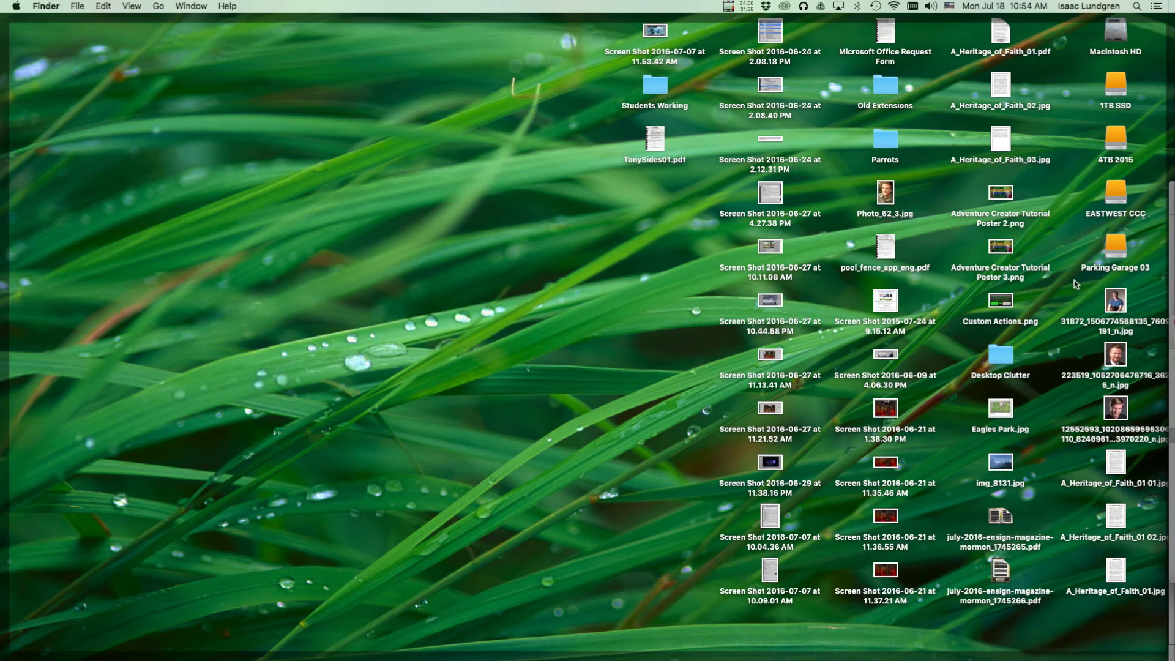
Open 4TB 2015 > Documents > Unity and select The Callahan Curse project folder.
{"action": "left_click", "coordinate": [1117, 140]}
{"action": "double_click", "coordinate": [1117, 140]}
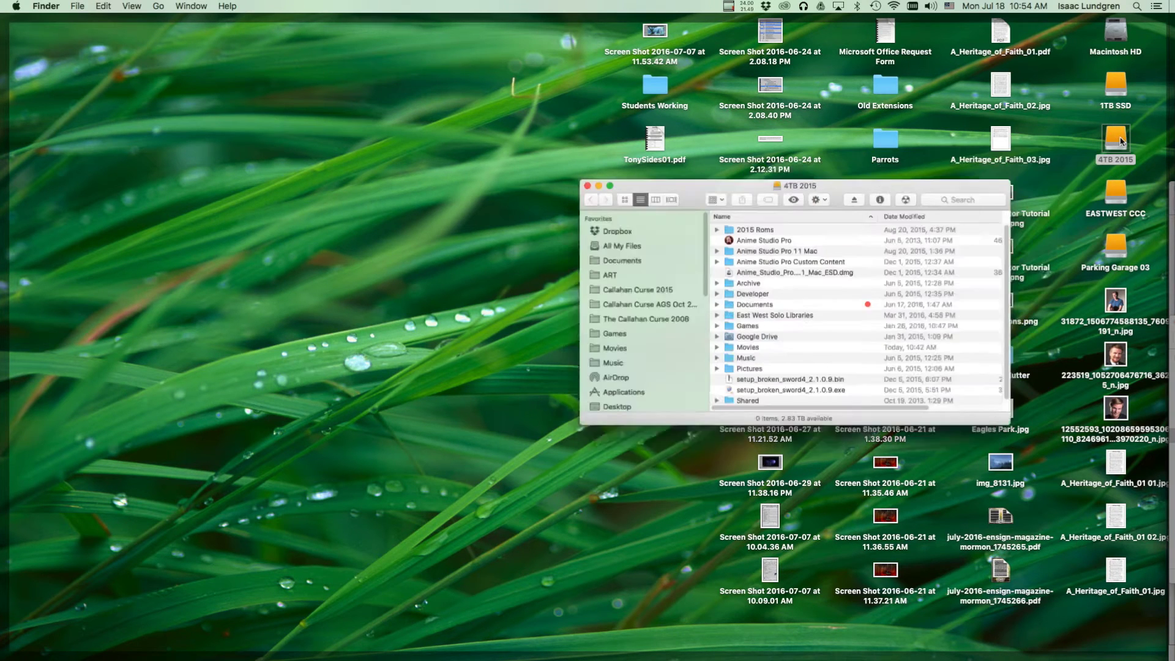
{"action": "left_click_drag", "start_coordinate": [846, 186], "coordinate": [808, 181]}
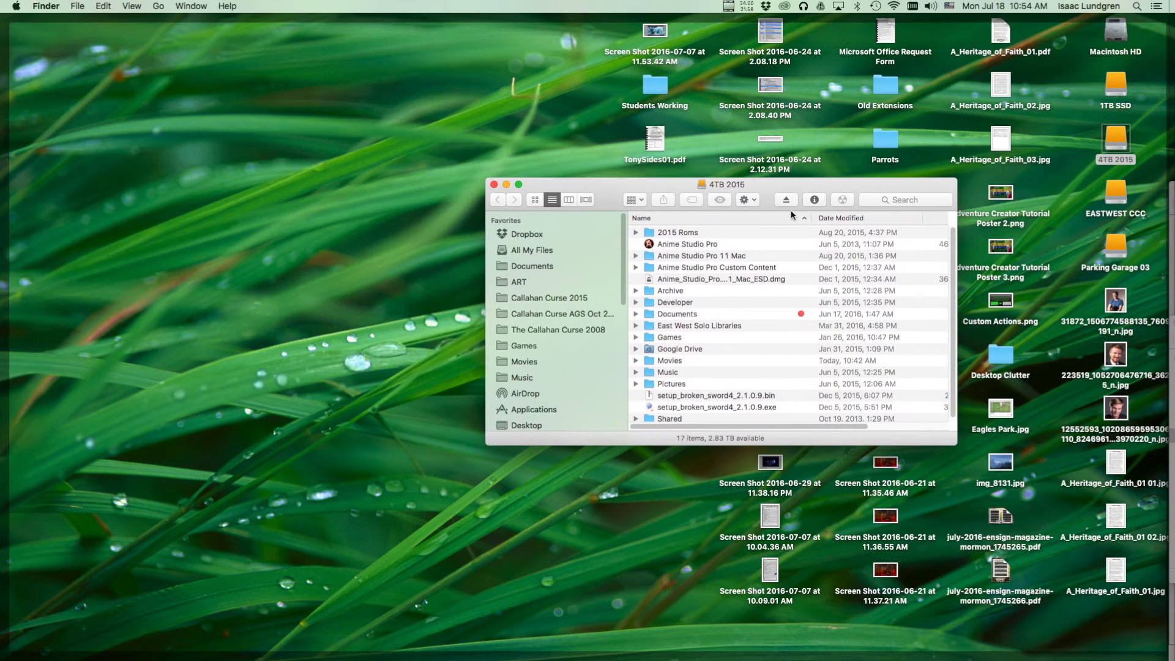
{"action": "double_click", "coordinate": [681, 315]}
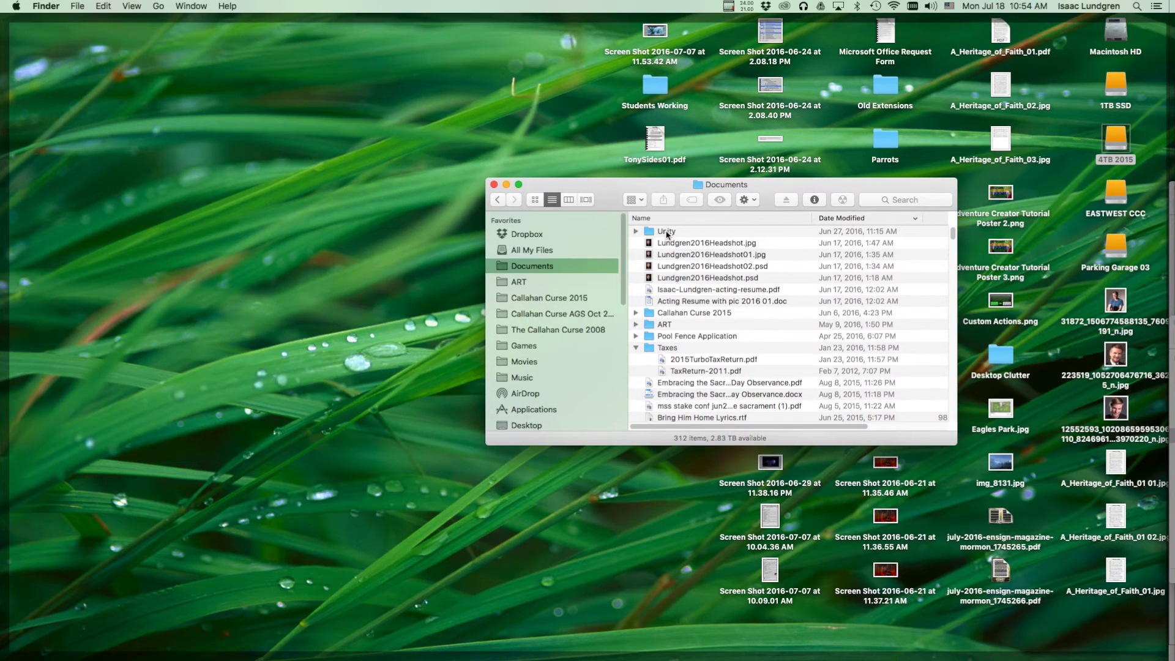
{"action": "double_click", "coordinate": [667, 232]}
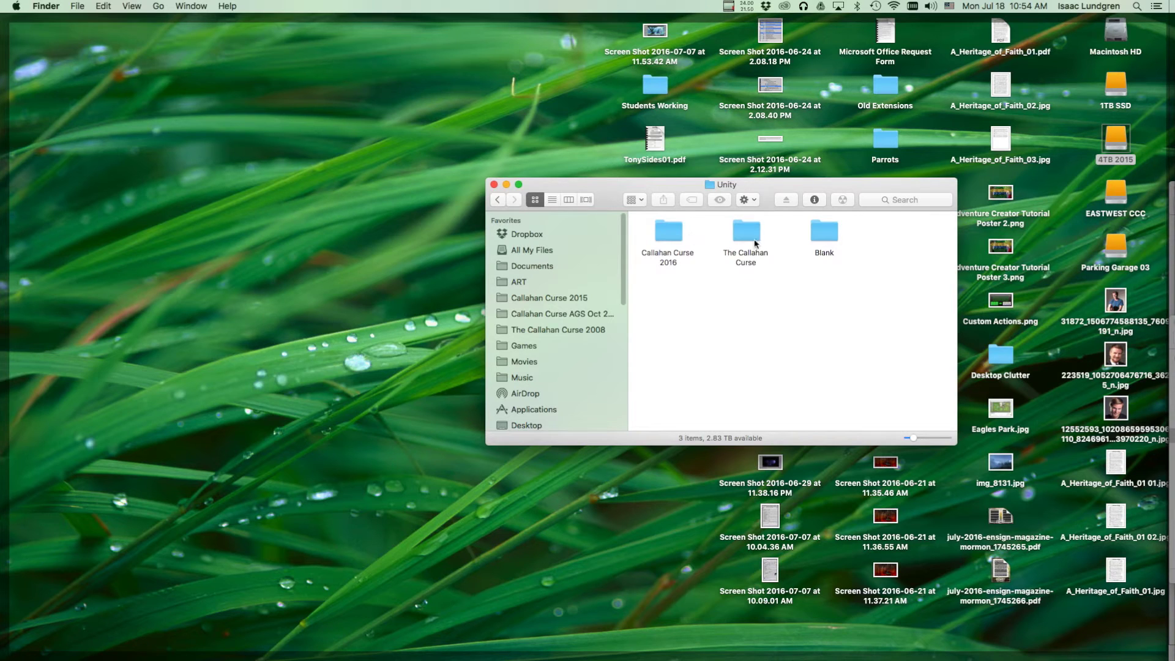
{"action": "left_click_drag", "start_coordinate": [762, 300], "coordinate": [749, 240]}
{"action": "left_click_drag", "start_coordinate": [807, 197], "coordinate": [769, 194]}
Open the BACKUPS folder on the Parking Garage 03 drive.
{"action": "double_click", "coordinate": [1117, 251]}
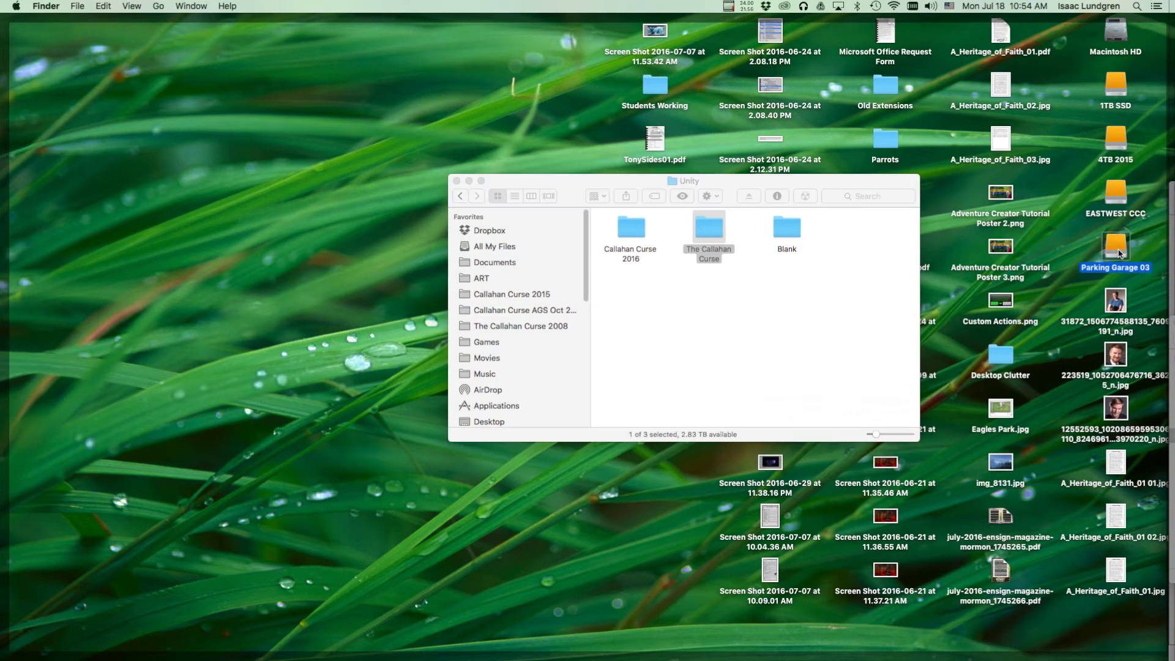
{"action": "left_click_drag", "start_coordinate": [817, 367], "coordinate": [818, 292]}
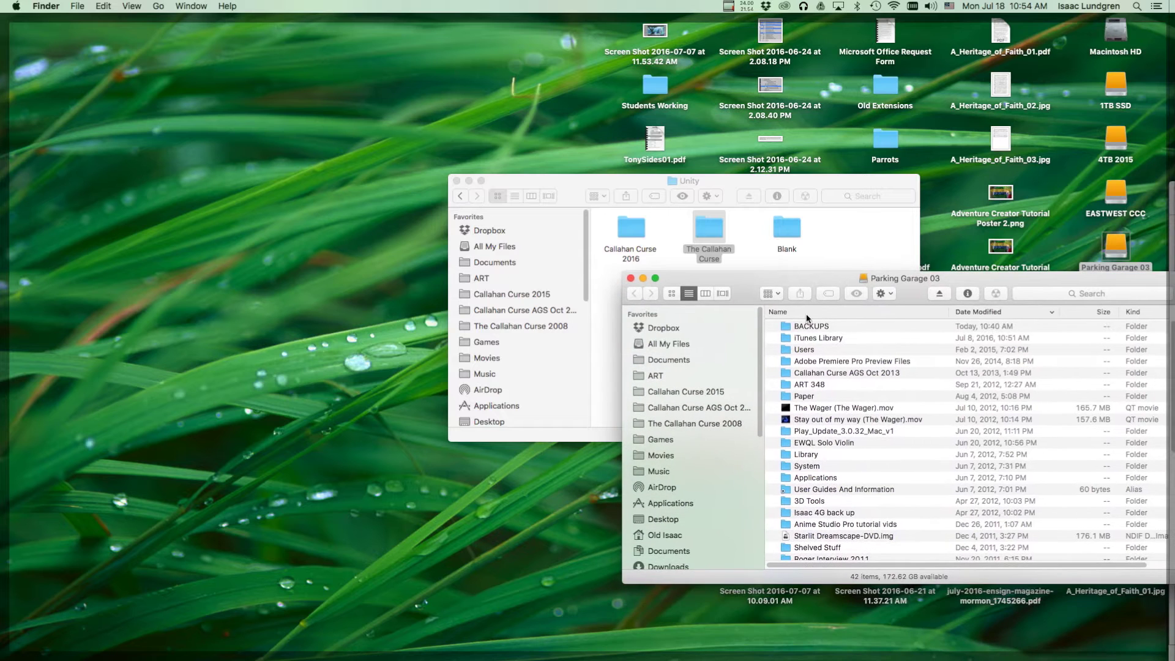
{"action": "left_click", "coordinate": [831, 327]}
{"action": "double_click", "coordinate": [832, 327]}
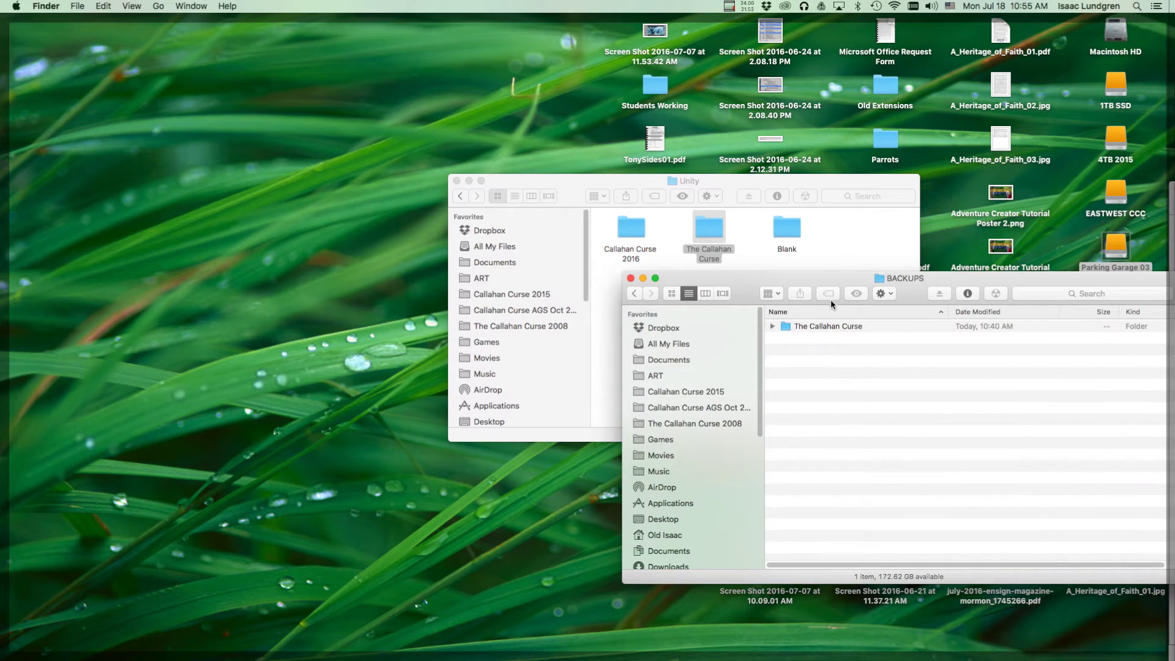
{"action": "left_click_drag", "start_coordinate": [820, 280], "coordinate": [826, 281]}
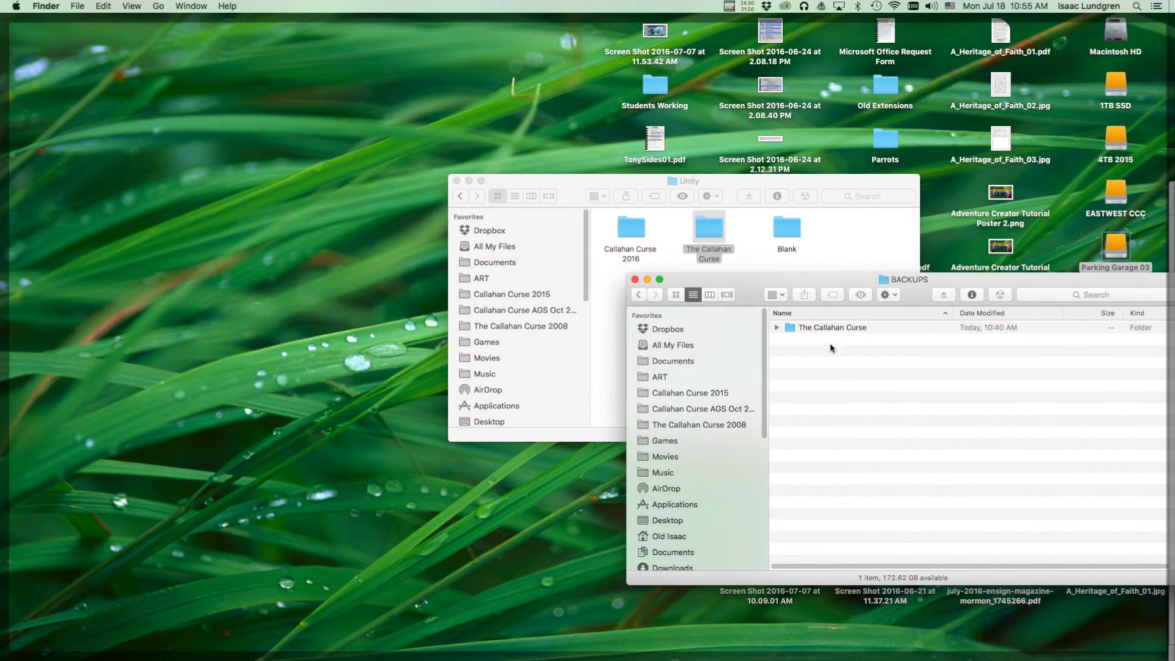
{"action": "key", "text": "Down"}
Copy The Callahan Curse project folder into BACKUPS and hide Finder.
{"action": "left_click", "coordinate": [748, 181]}
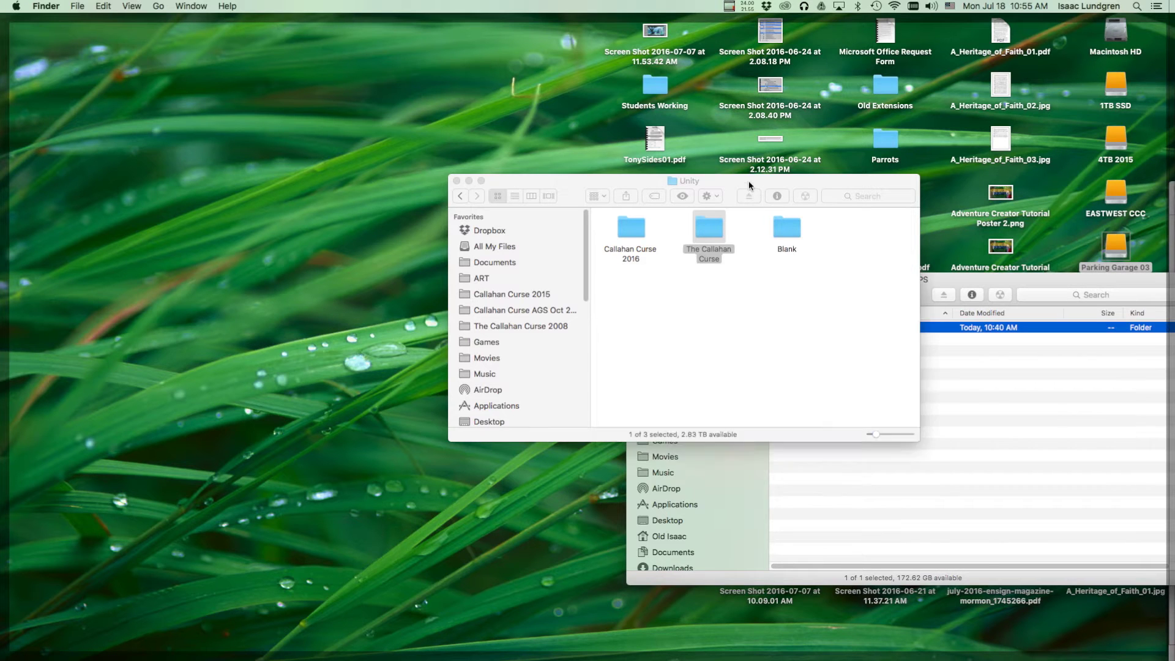
{"action": "left_click", "coordinate": [716, 254]}
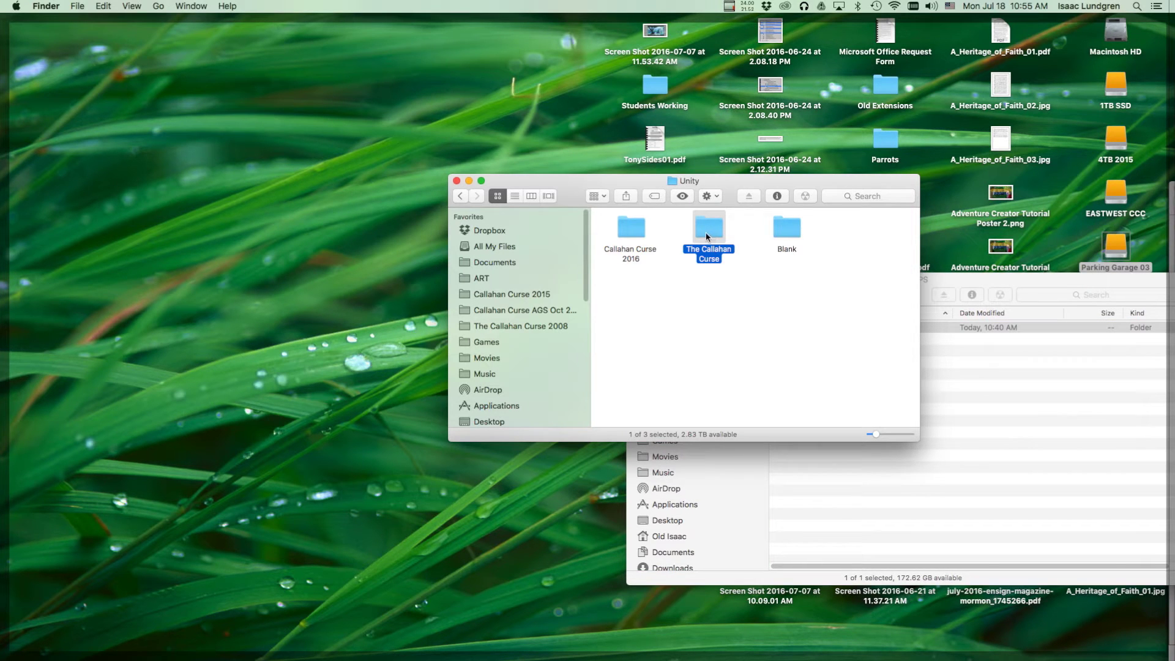
{"action": "left_click_drag", "start_coordinate": [706, 233], "coordinate": [813, 365]}
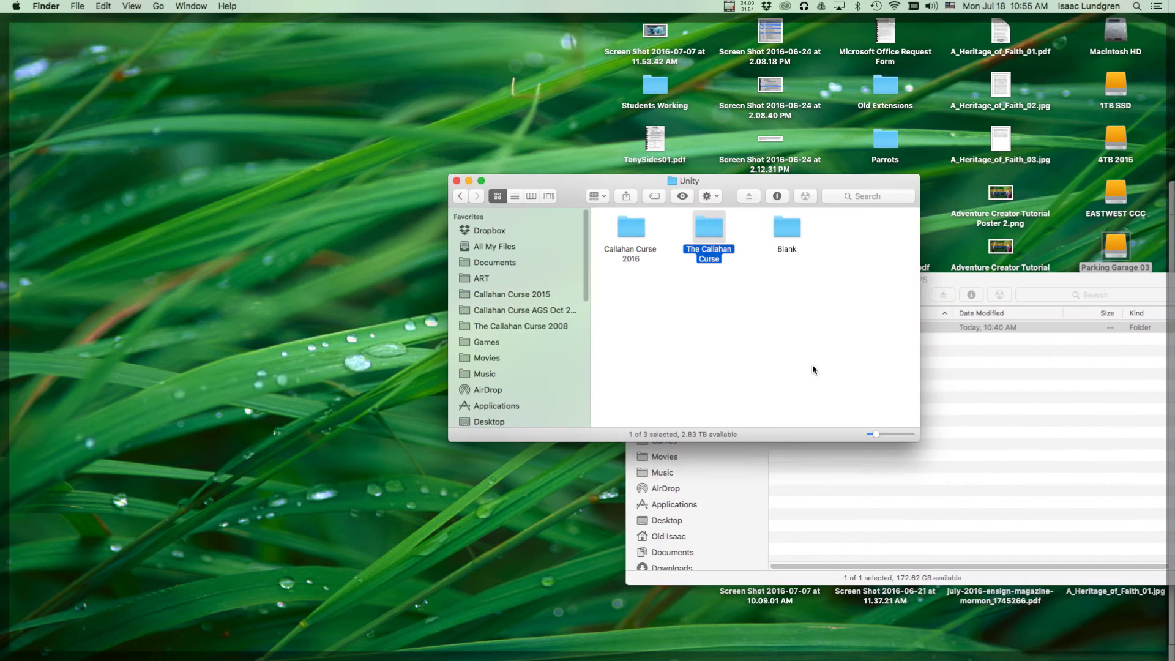
{"action": "left_click", "coordinate": [812, 370]}
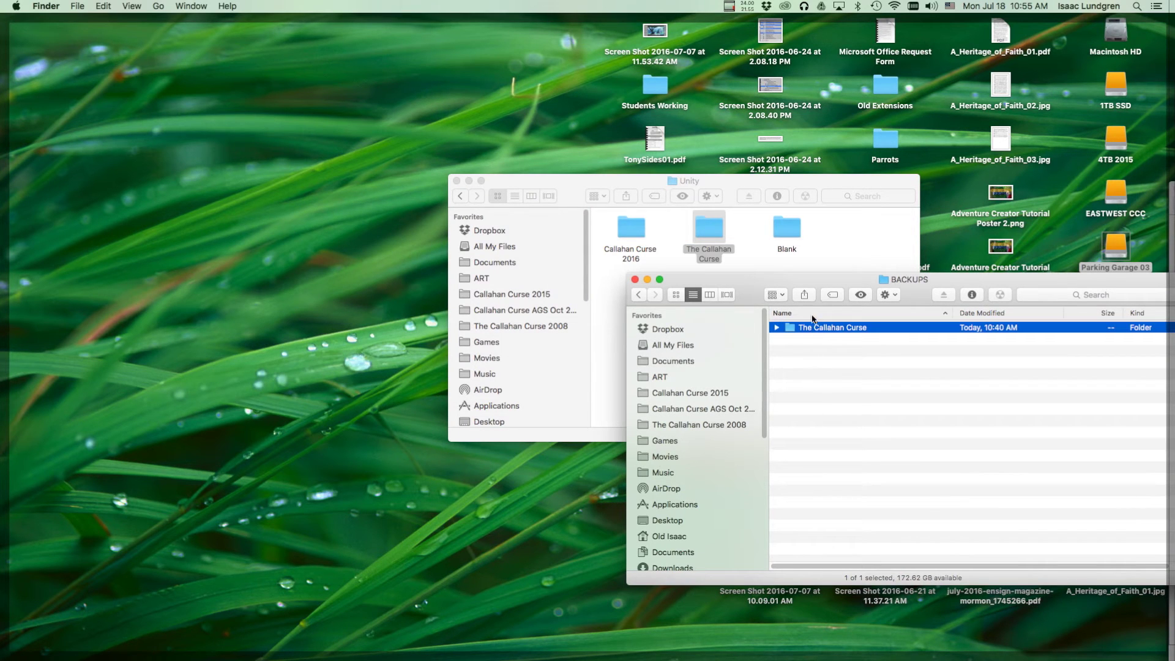
{"action": "left_click", "coordinate": [814, 344]}
{"action": "left_click", "coordinate": [643, 184]}
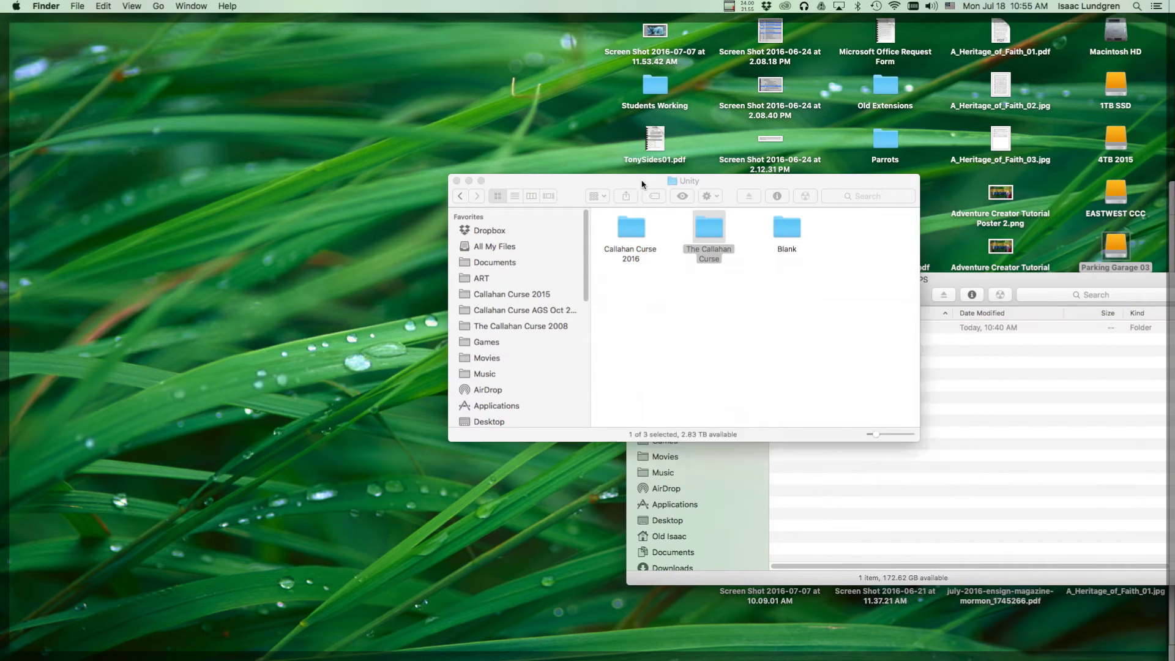
{"action": "key", "text": "super+Tab"}
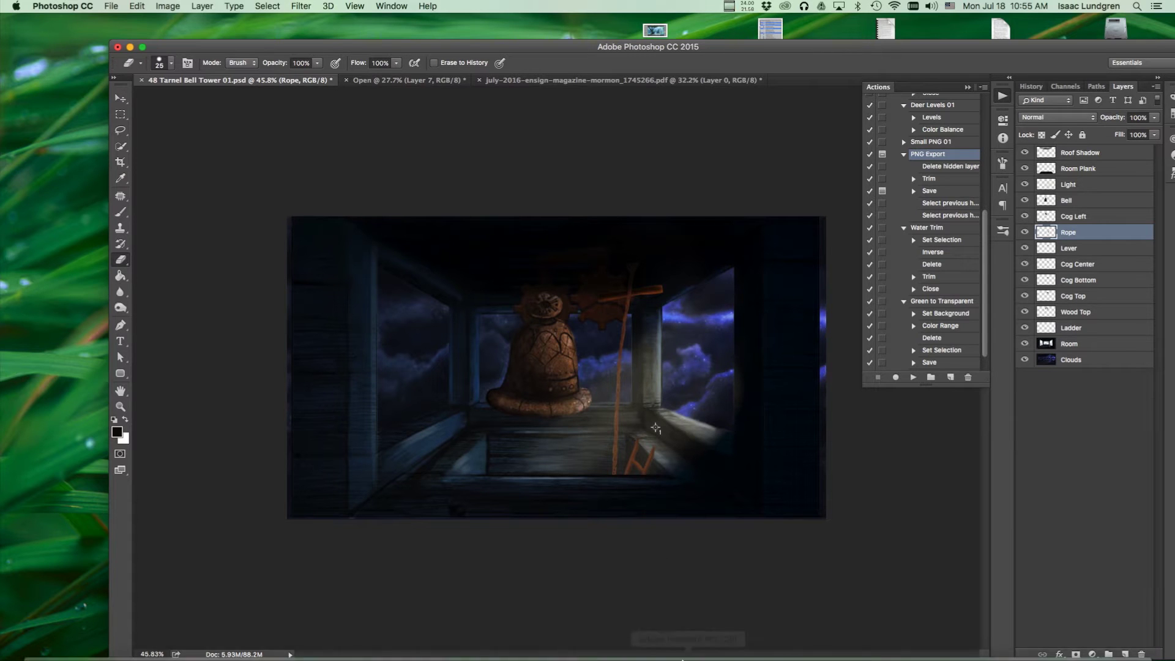
Launch Unity, open The Callahan Curse project and bring up the Asset Store window.
{"action": "left_click", "coordinate": [749, 640]}
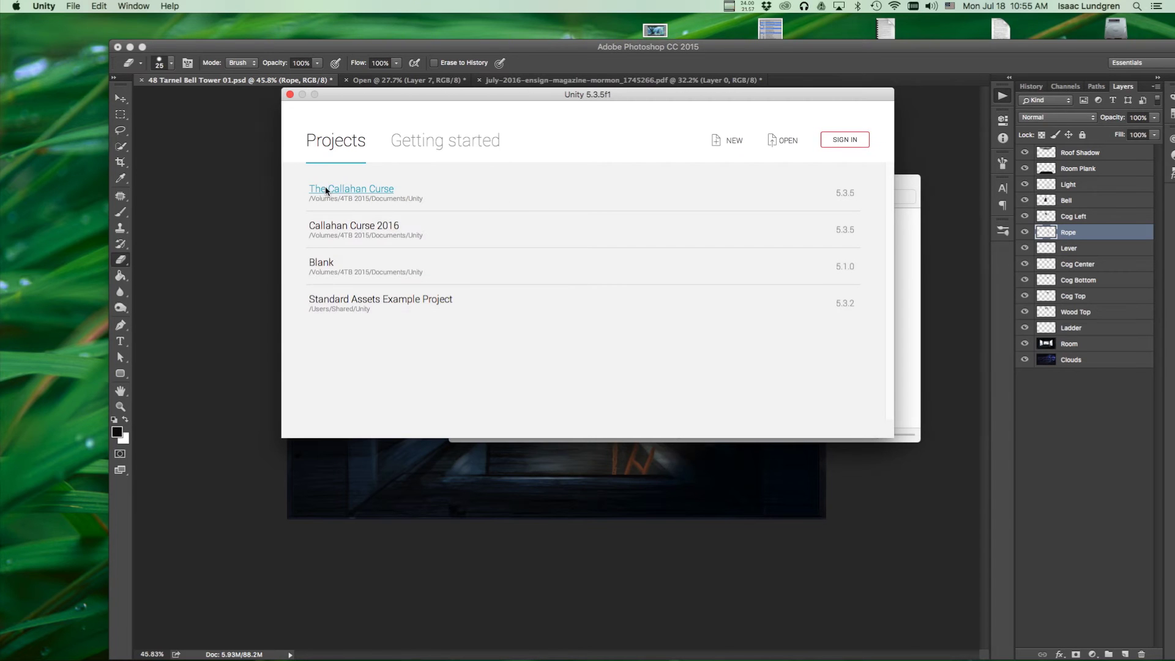
{"action": "left_click", "coordinate": [325, 189]}
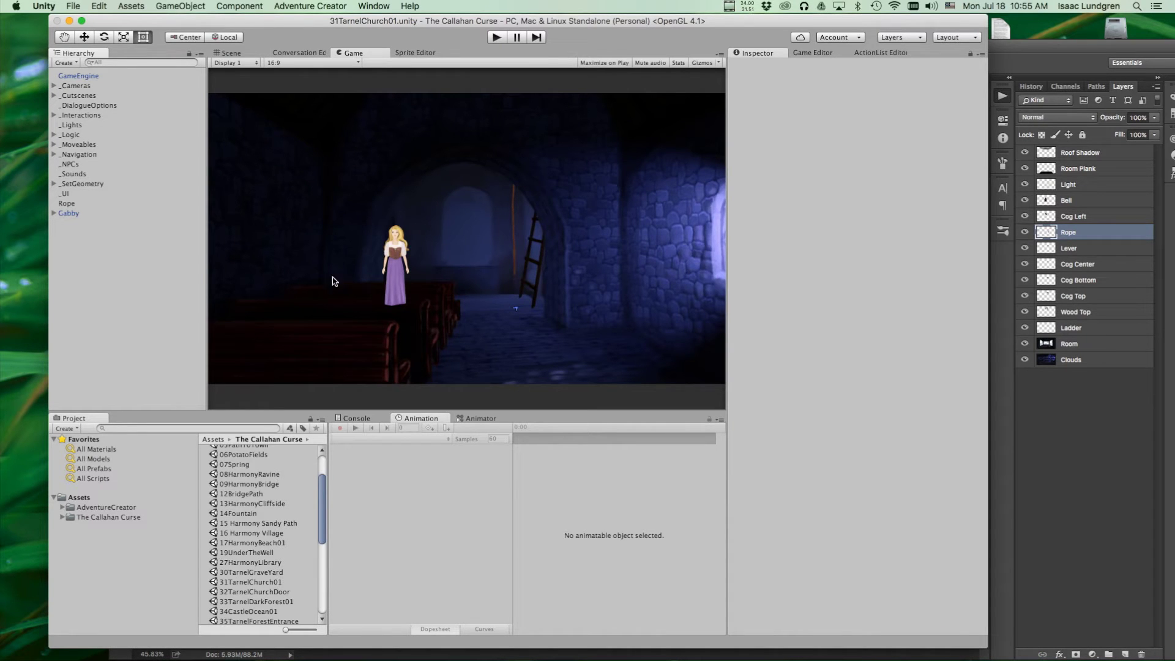
{"action": "left_click", "coordinate": [392, 6]}
{"action": "mouse_move", "coordinate": [408, 3]}
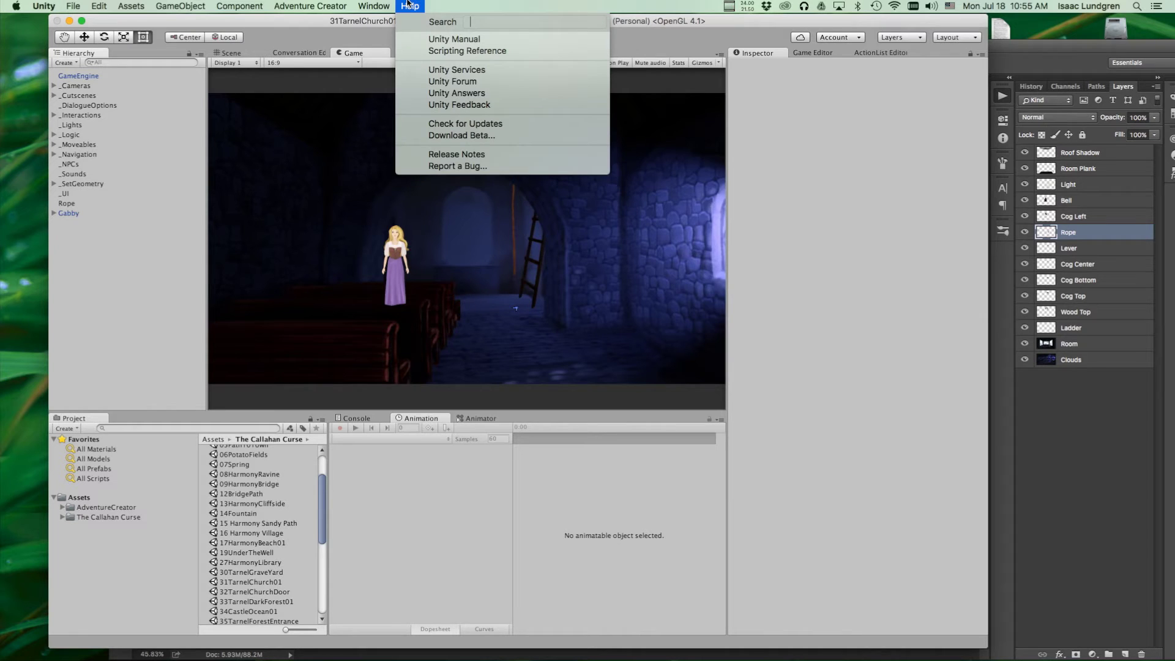
{"action": "type", "text": "ass"}
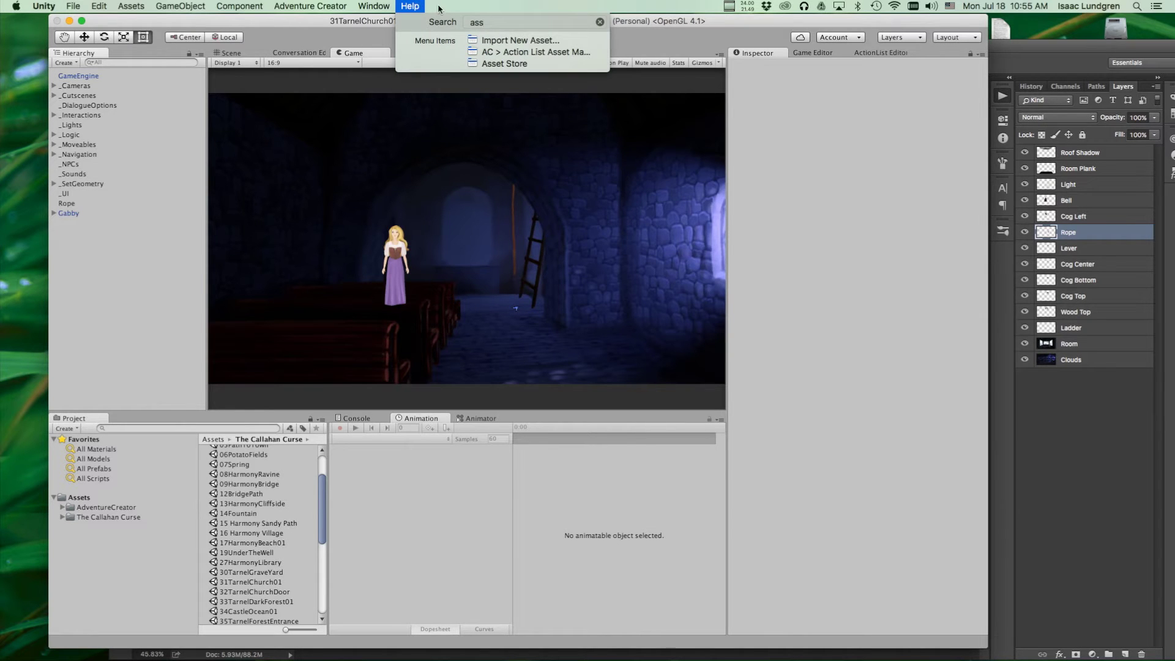
{"action": "mouse_move", "coordinate": [481, 64]}
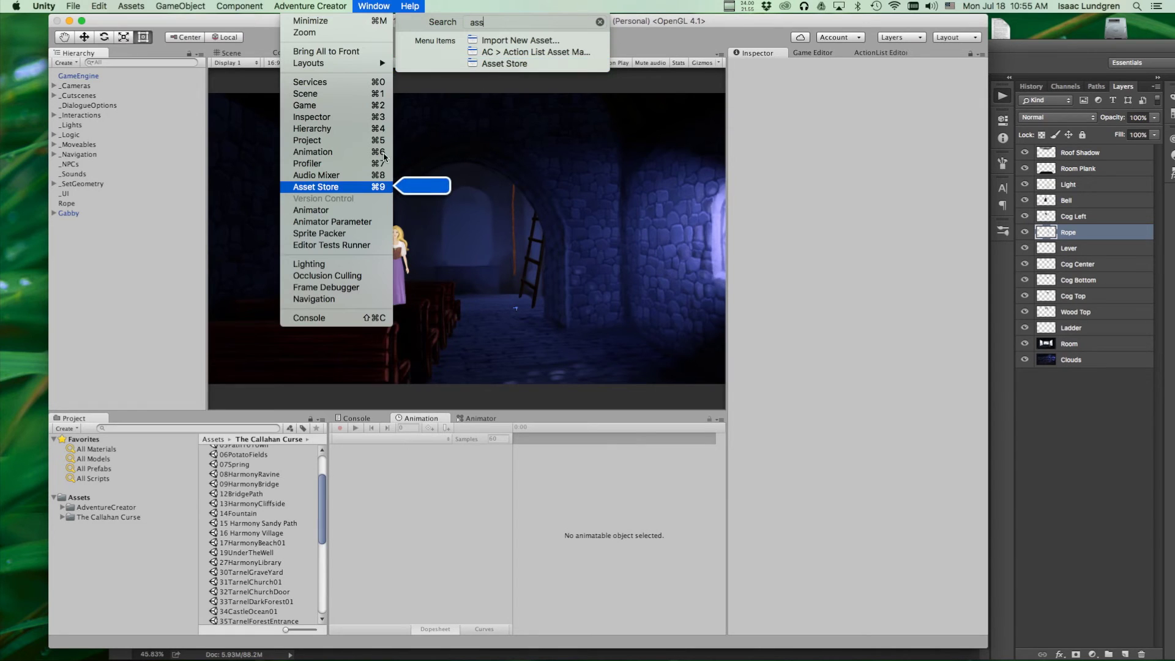
{"action": "left_click", "coordinate": [354, 188]}
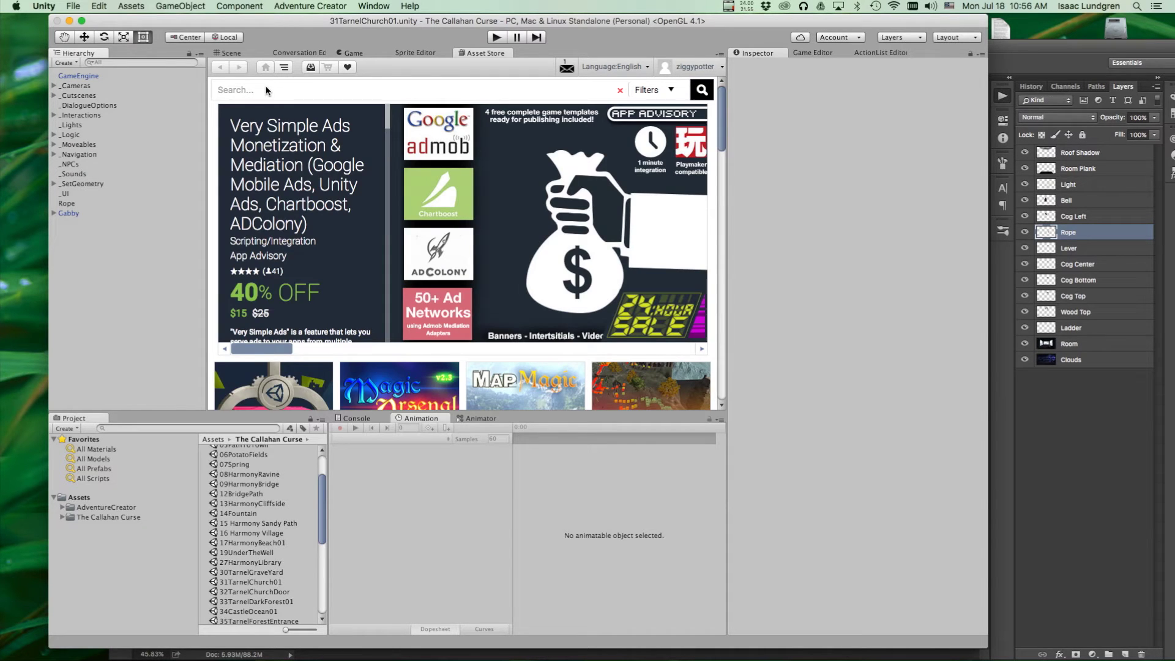
{"action": "left_click", "coordinate": [265, 90]}
Search the Asset Store for 'adventure creator', download its update and start importing it.
{"action": "type", "text": "adve"}
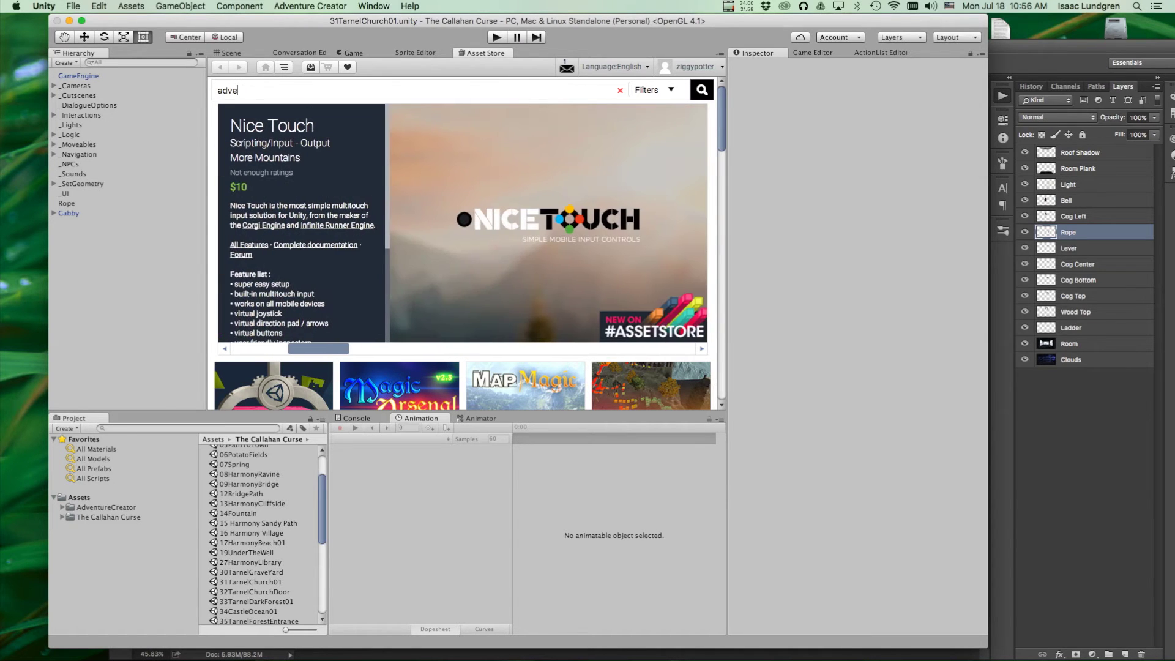
{"action": "type", "text": "nture creator"}
{"action": "key", "text": "Return"}
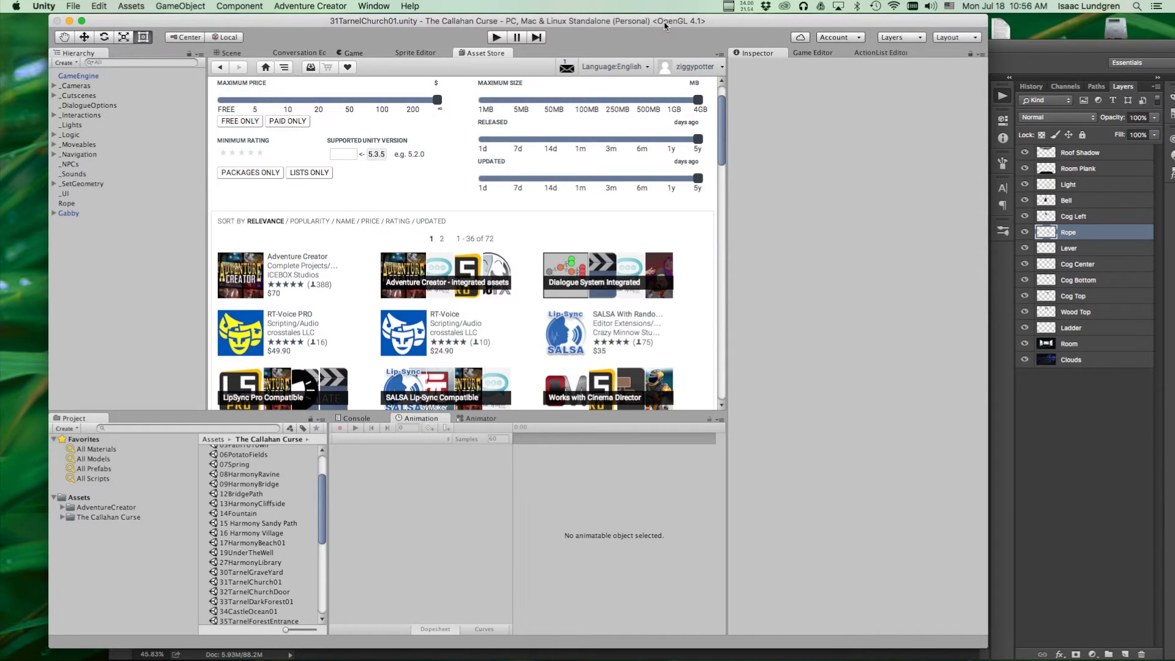
{"action": "scroll", "coordinate": [354, 259], "scroll_direction": "down", "scroll_amount": 3}
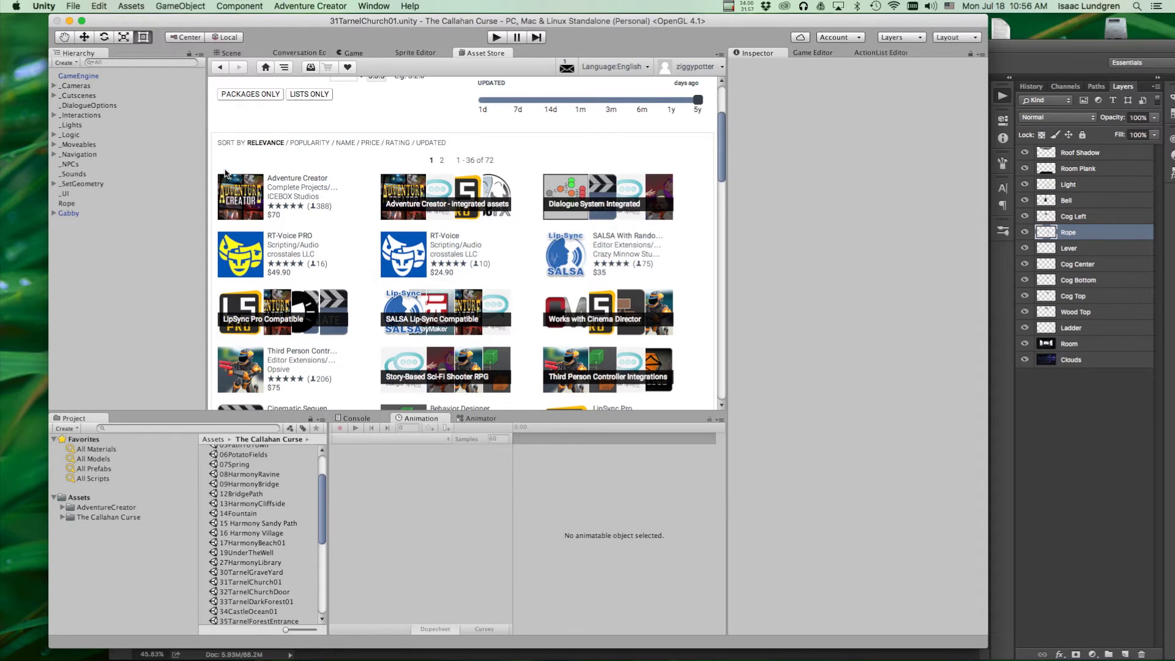
{"action": "left_click", "coordinate": [244, 197]}
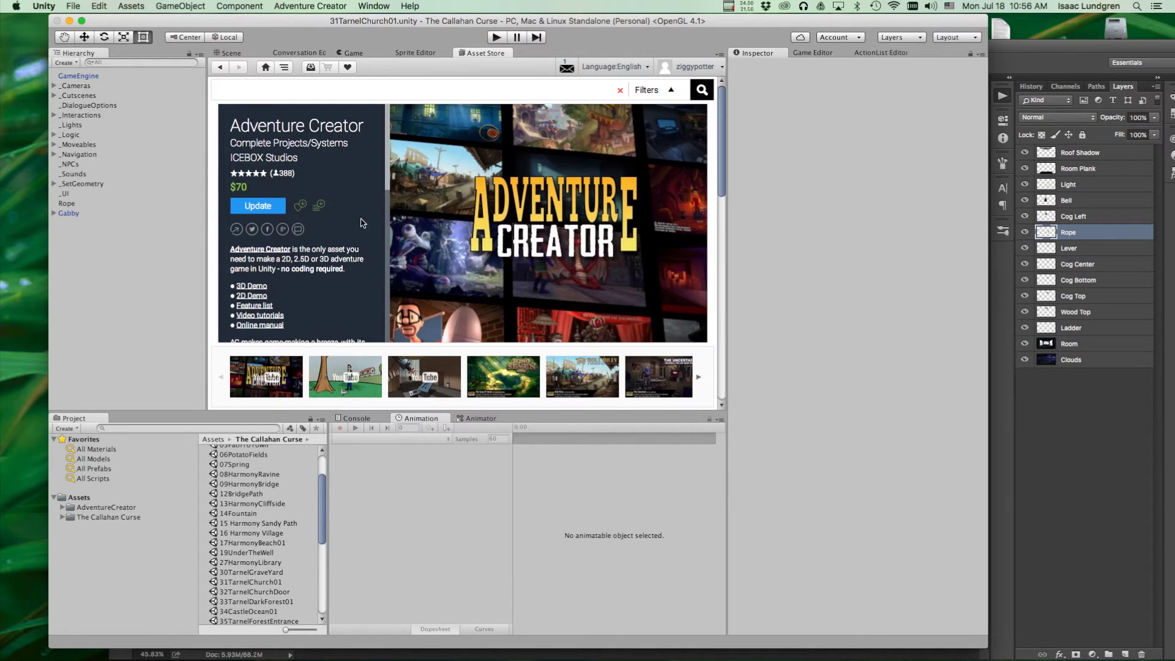
{"action": "left_click", "coordinate": [257, 207]}
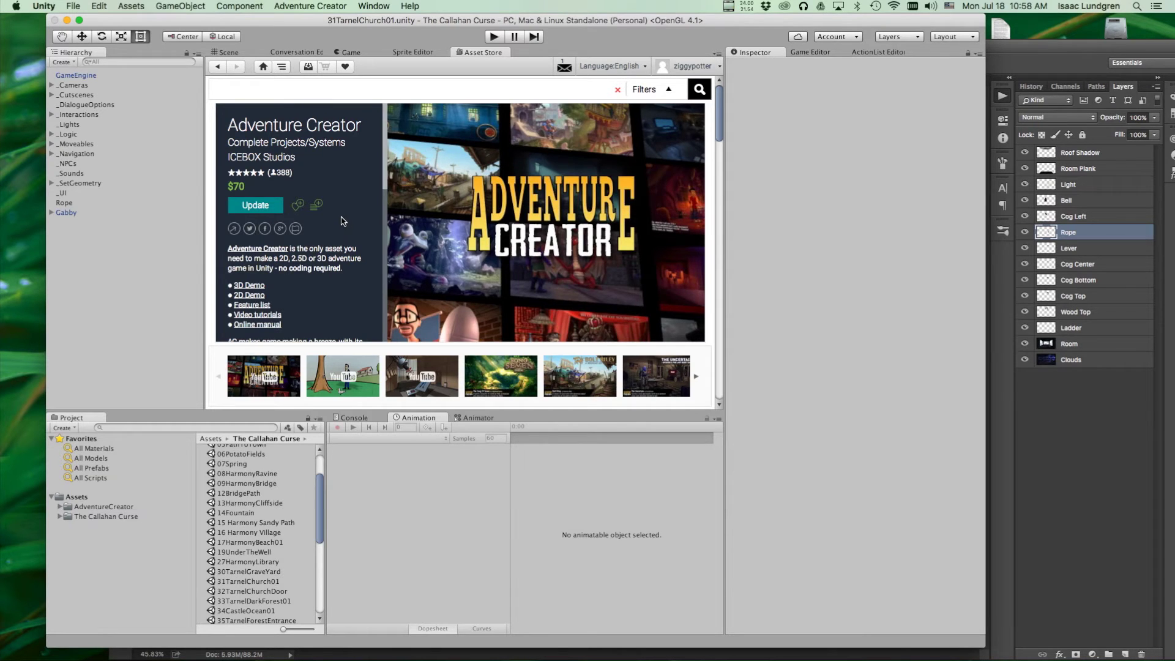
{"action": "left_click", "coordinate": [266, 209]}
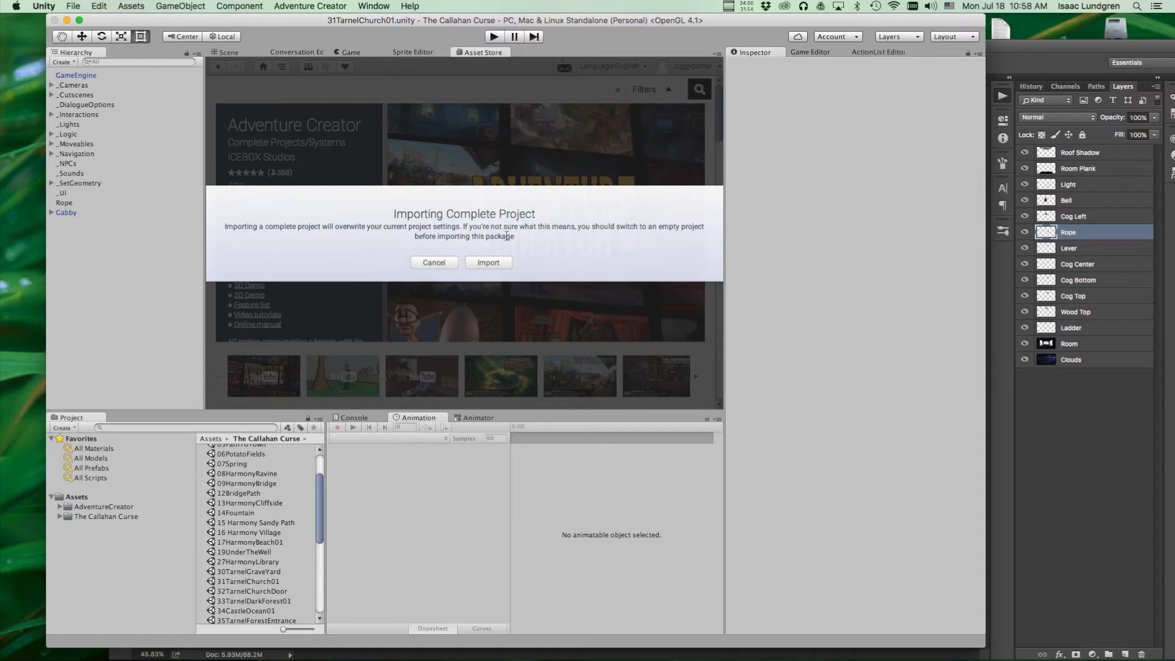
Confirm the complete-project import and collapse the 2D Demo, Demo, Graphics and Prefabs folders.
{"action": "left_click", "coordinate": [480, 262]}
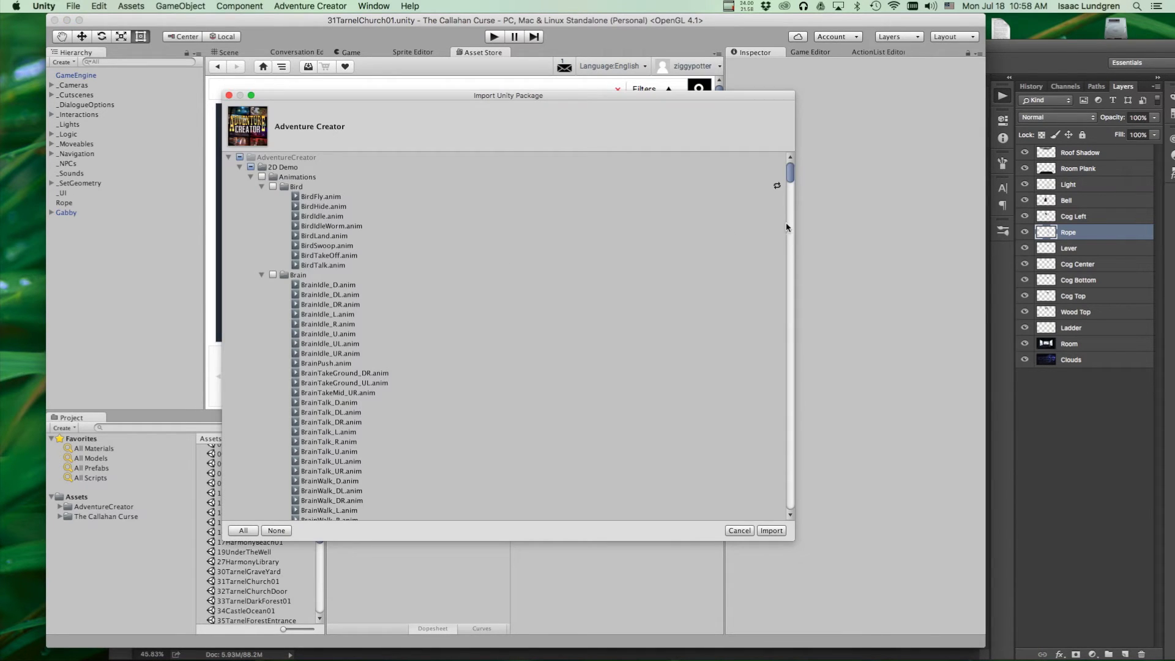
{"action": "left_click_drag", "start_coordinate": [791, 177], "coordinate": [823, 160]}
{"action": "left_click", "coordinate": [240, 167]}
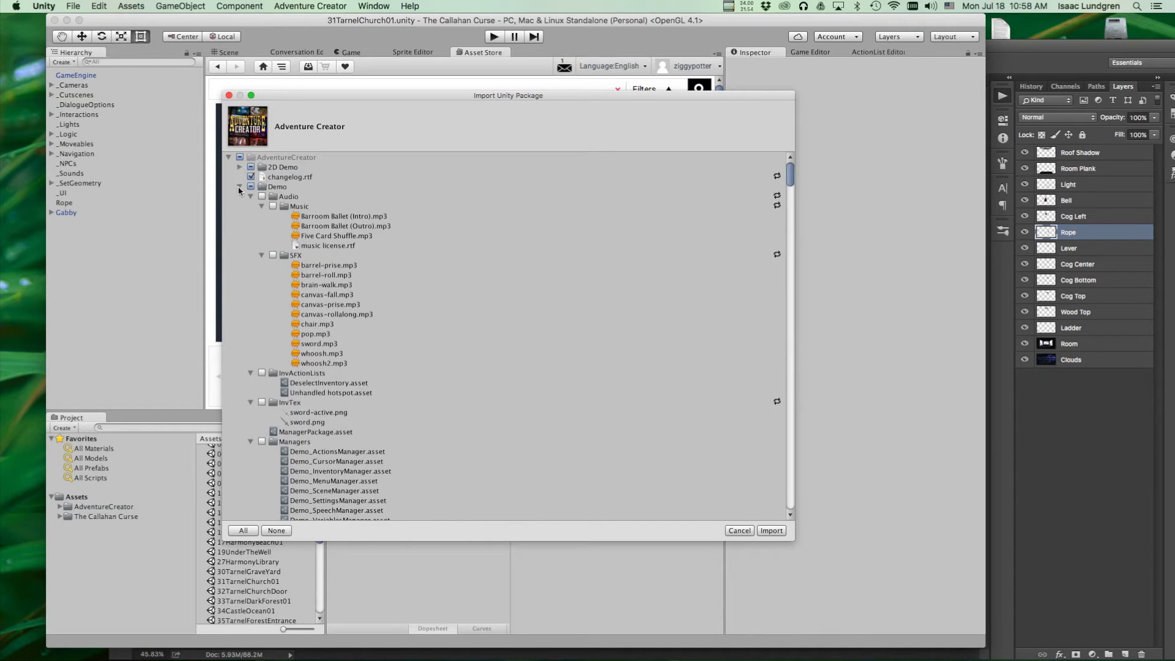
{"action": "left_click", "coordinate": [239, 187]}
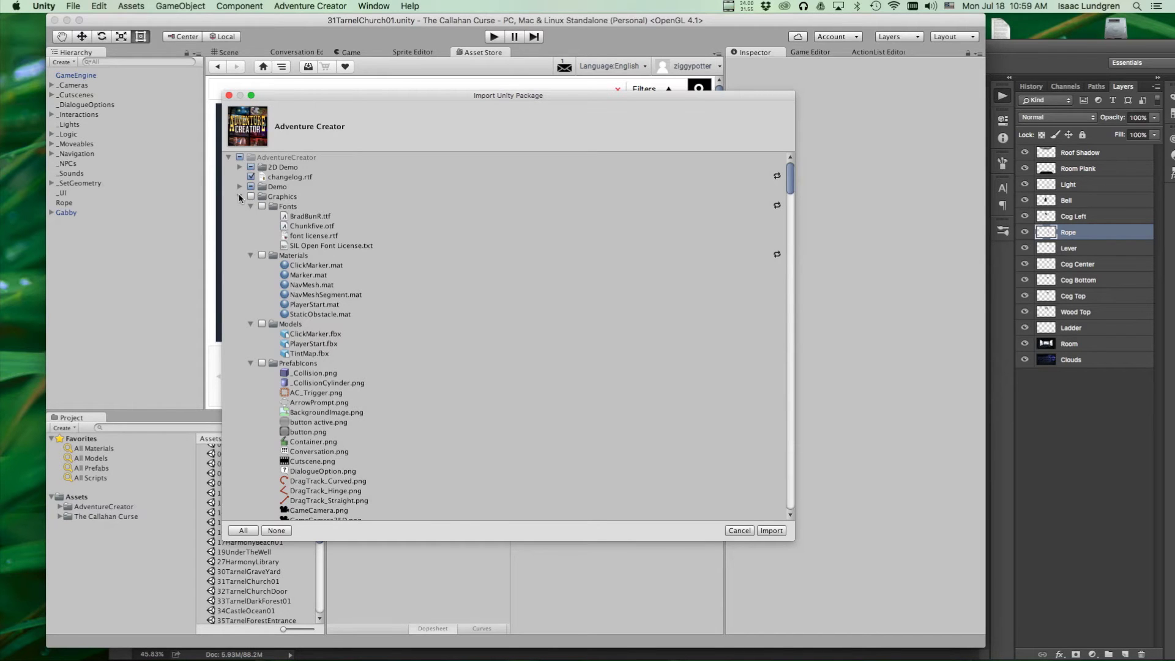
{"action": "left_click", "coordinate": [239, 197]}
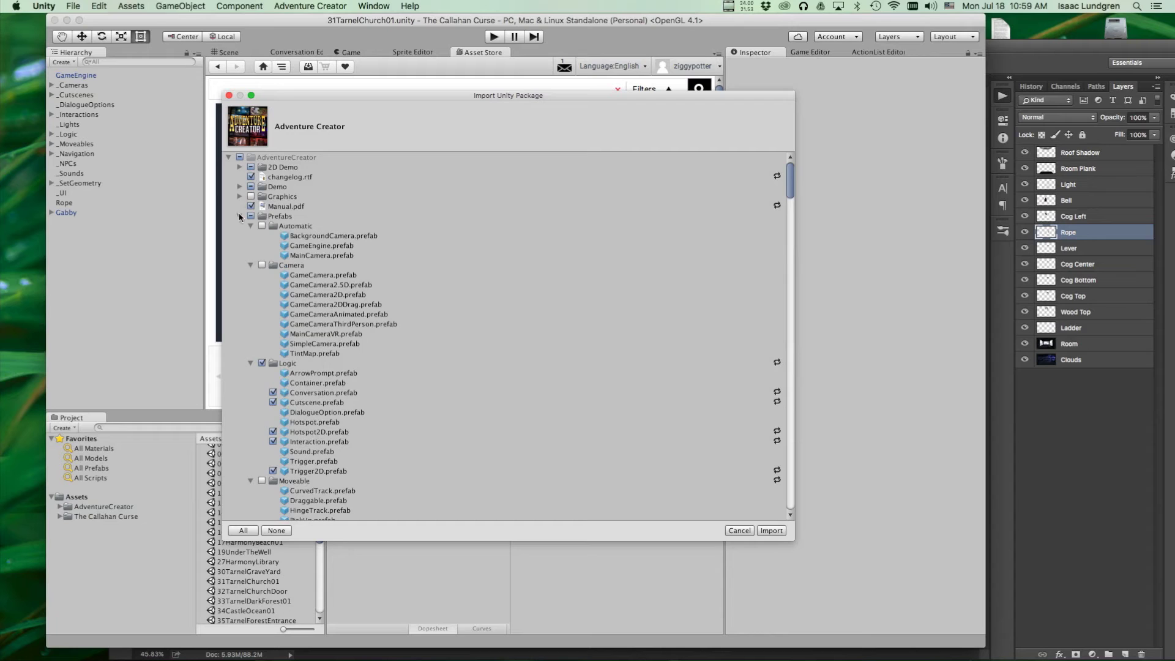
{"action": "left_click", "coordinate": [239, 216]}
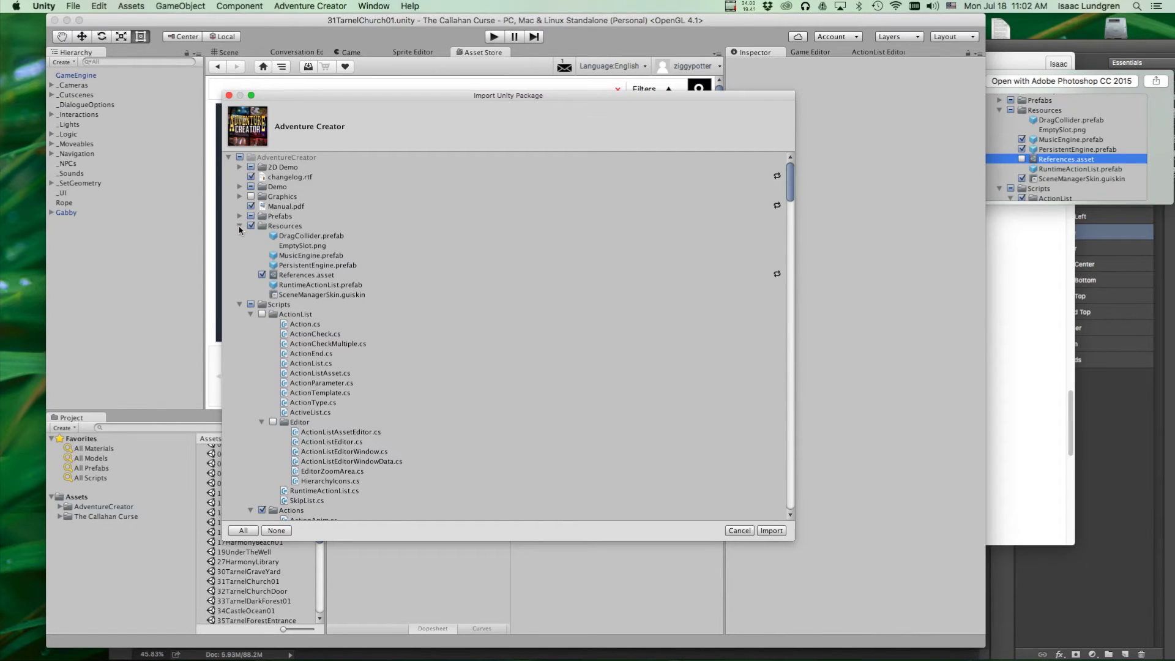
Exclude References.asset from the import and collapse the Resources and Scripts folders.
{"action": "left_click", "coordinate": [239, 226]}
{"action": "left_click", "coordinate": [240, 226]}
{"action": "left_click", "coordinate": [262, 275]}
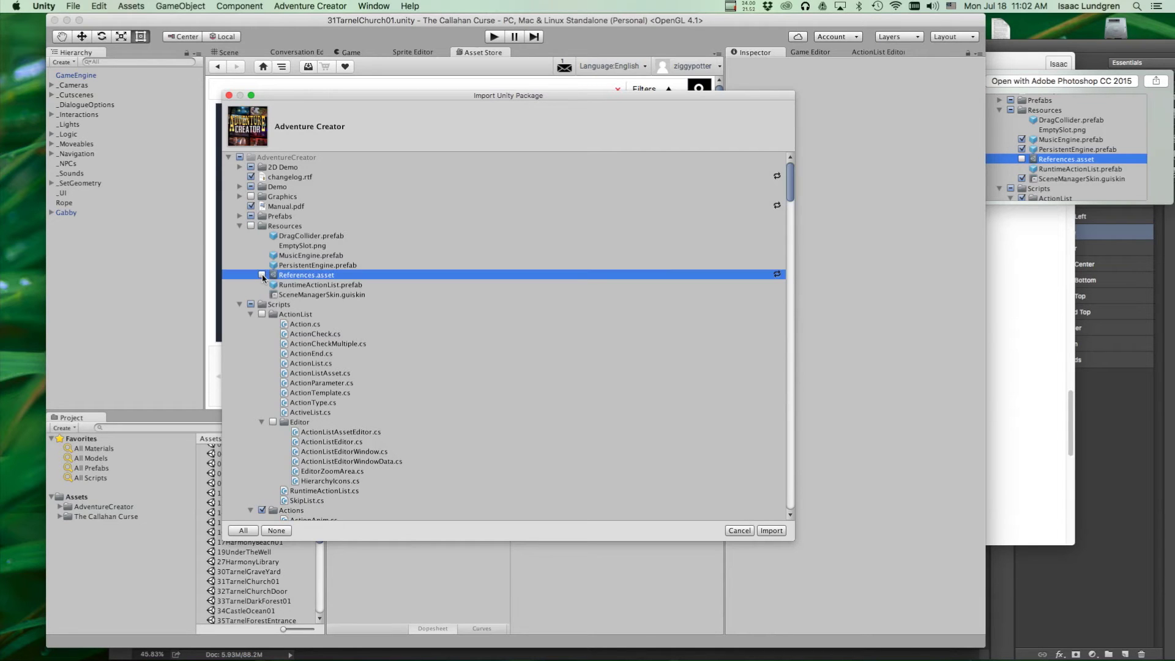
{"action": "left_click", "coordinate": [239, 226]}
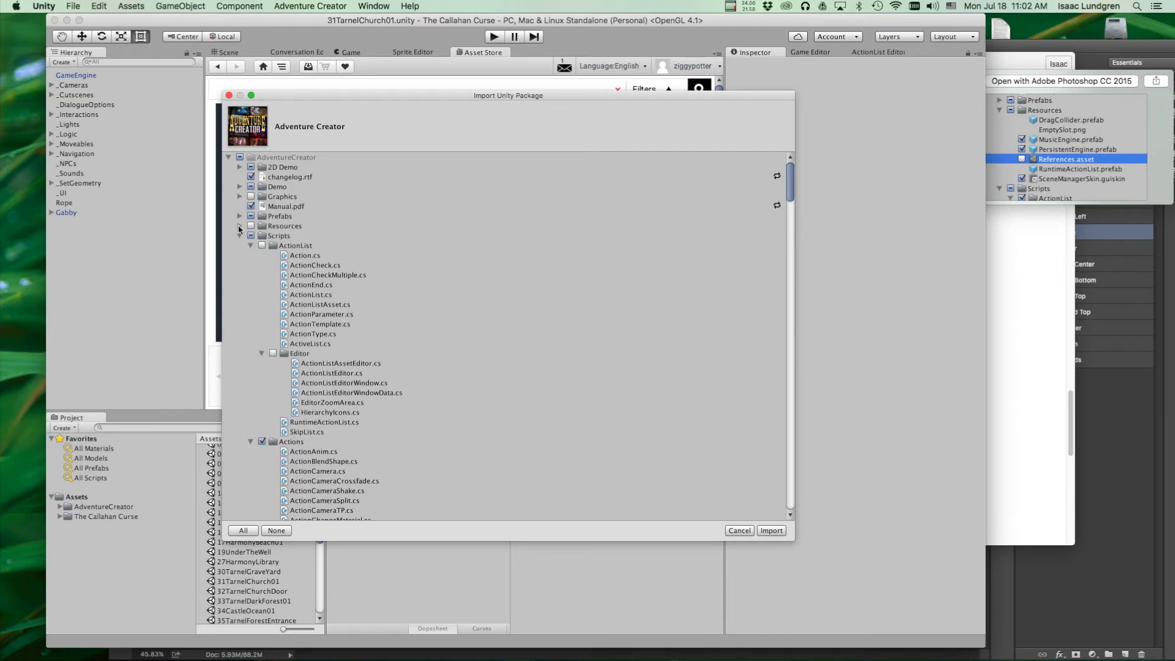
{"action": "left_click", "coordinate": [239, 236]}
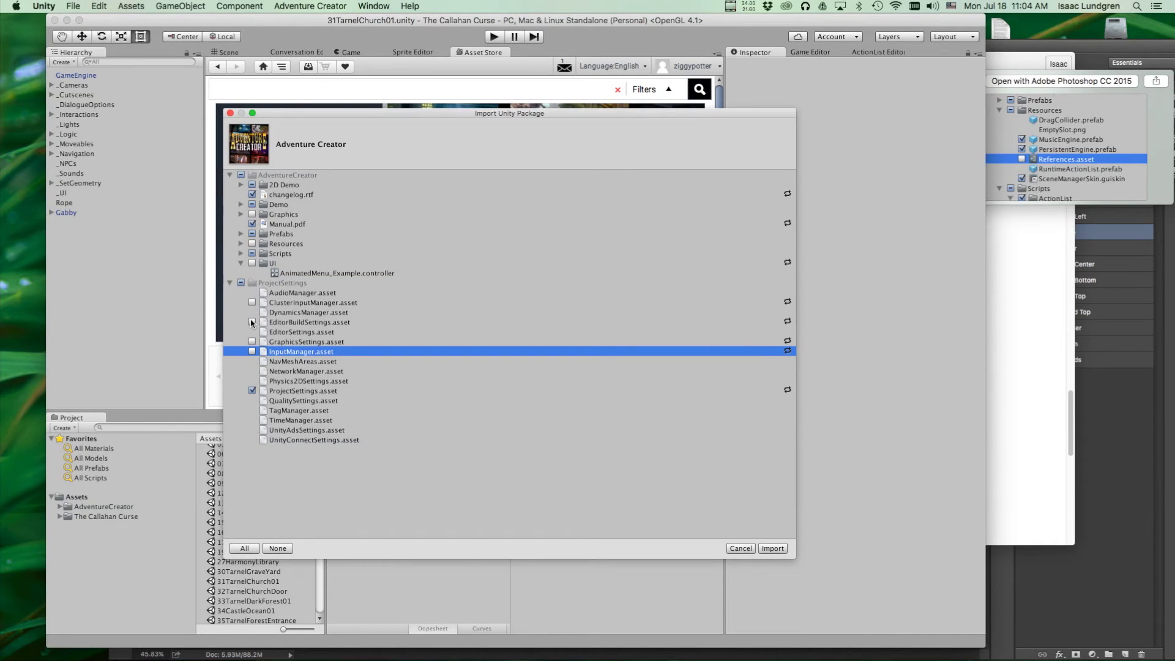
Untick ProjectSettings.asset and the rest of the ProjectSettings folder, then collapse it.
{"action": "left_click", "coordinate": [252, 390]}
{"action": "left_click", "coordinate": [308, 303]}
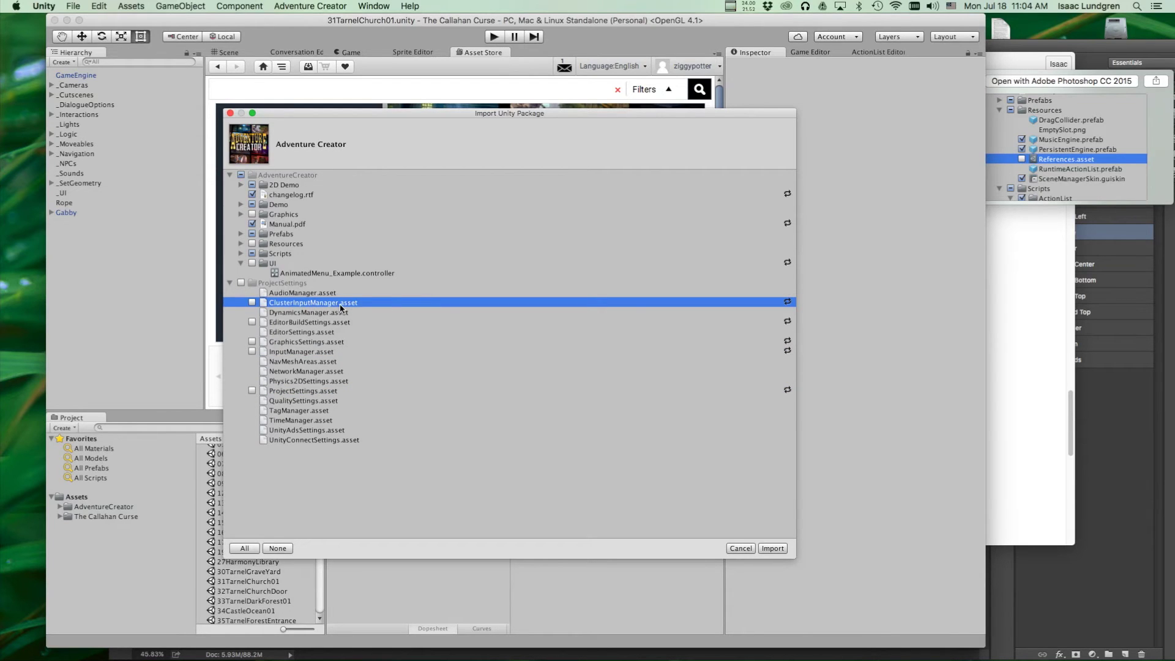
{"action": "left_click", "coordinate": [279, 324]}
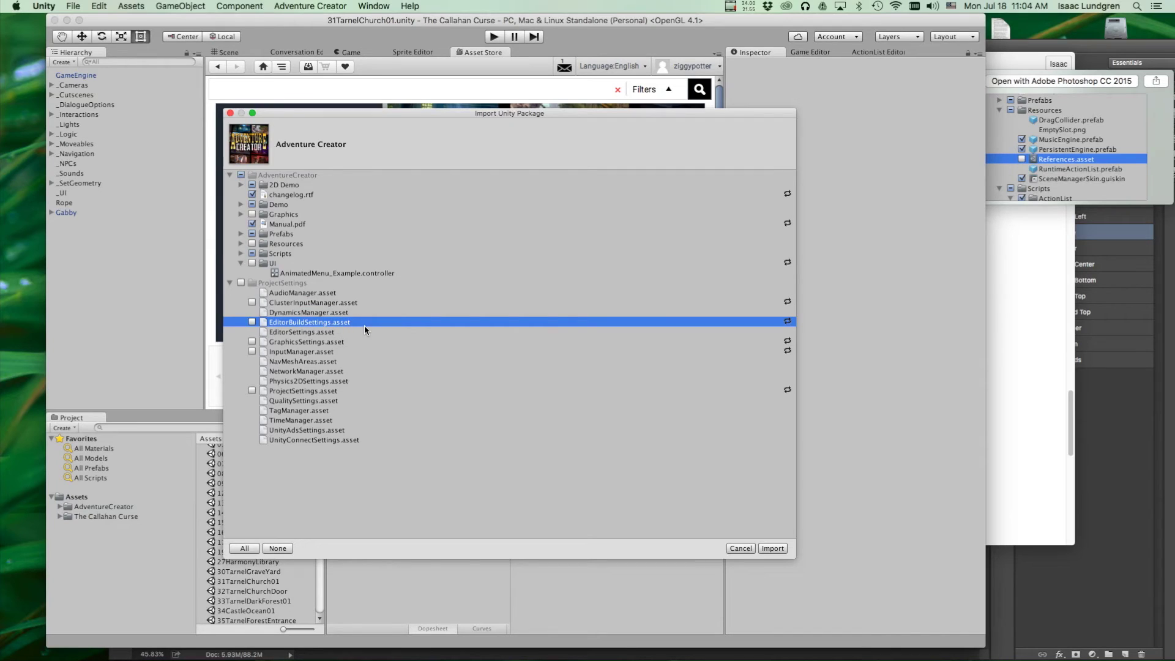
{"action": "left_click", "coordinate": [273, 345]}
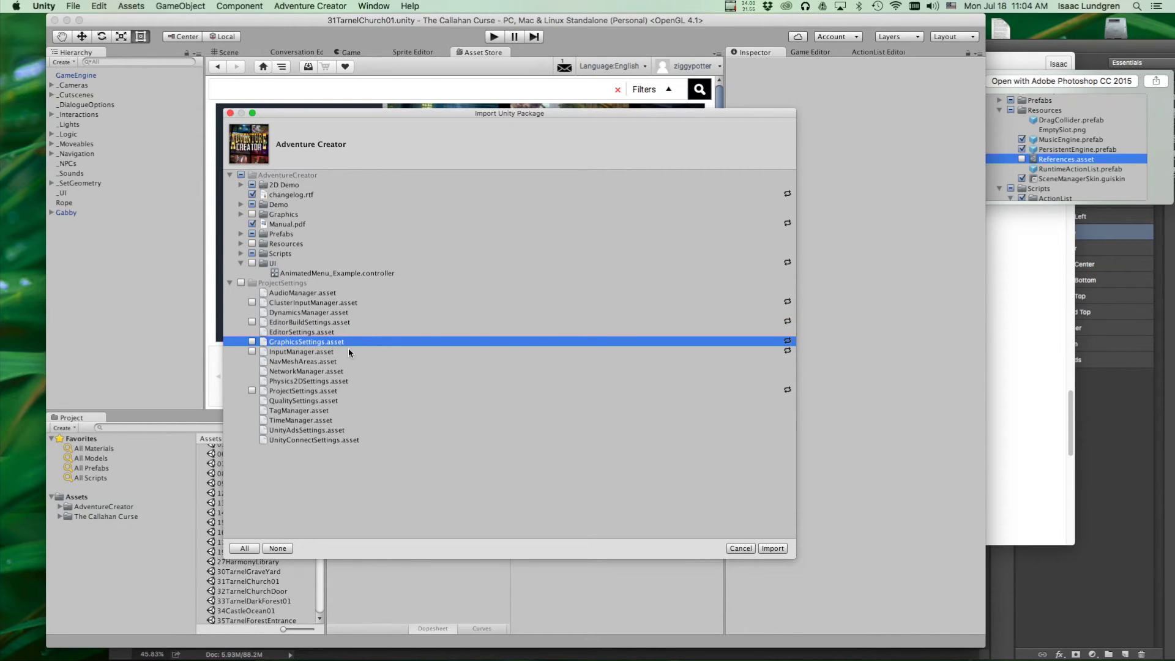
{"action": "left_click", "coordinate": [300, 353]}
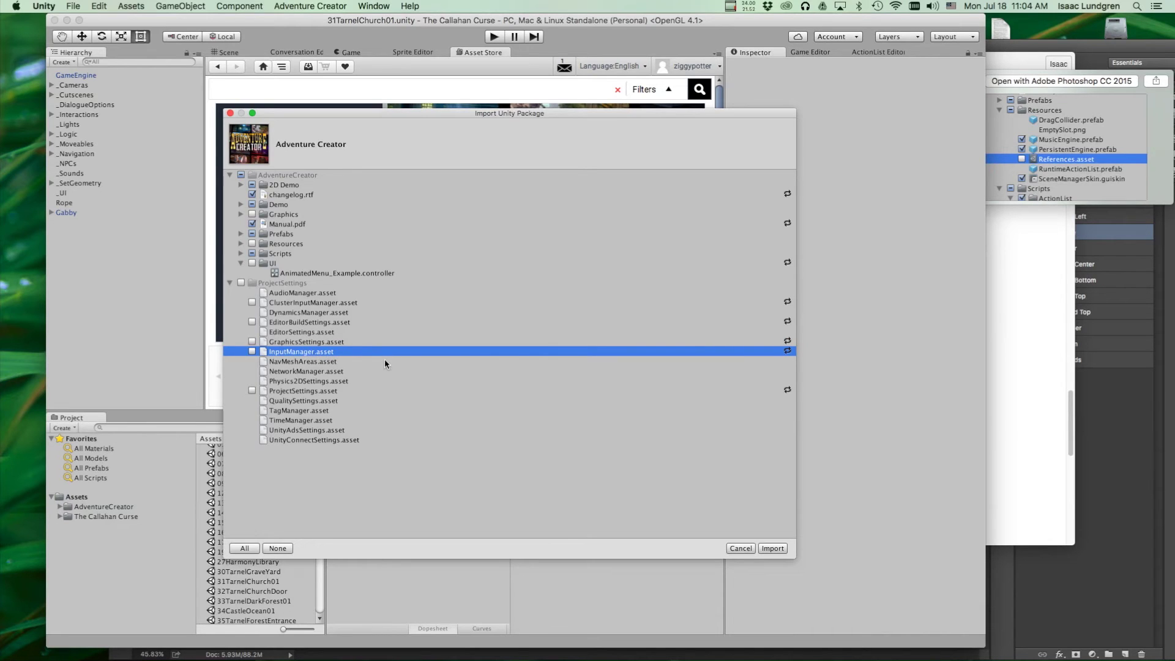
{"action": "left_click", "coordinate": [333, 392]}
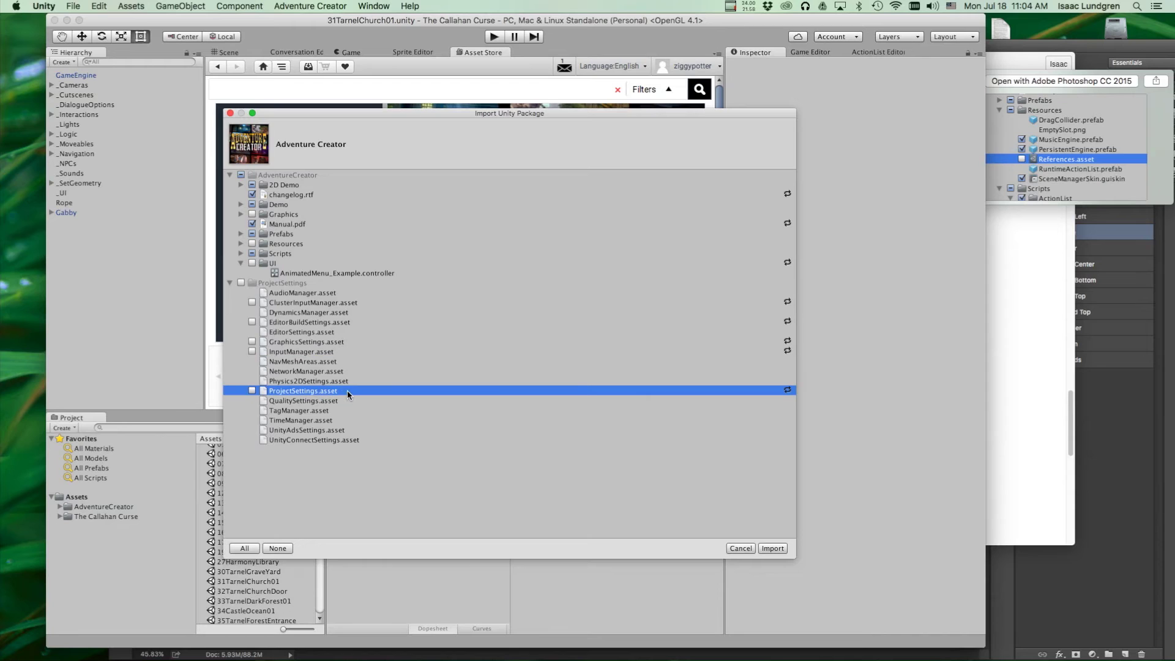
{"action": "left_click", "coordinate": [230, 283]}
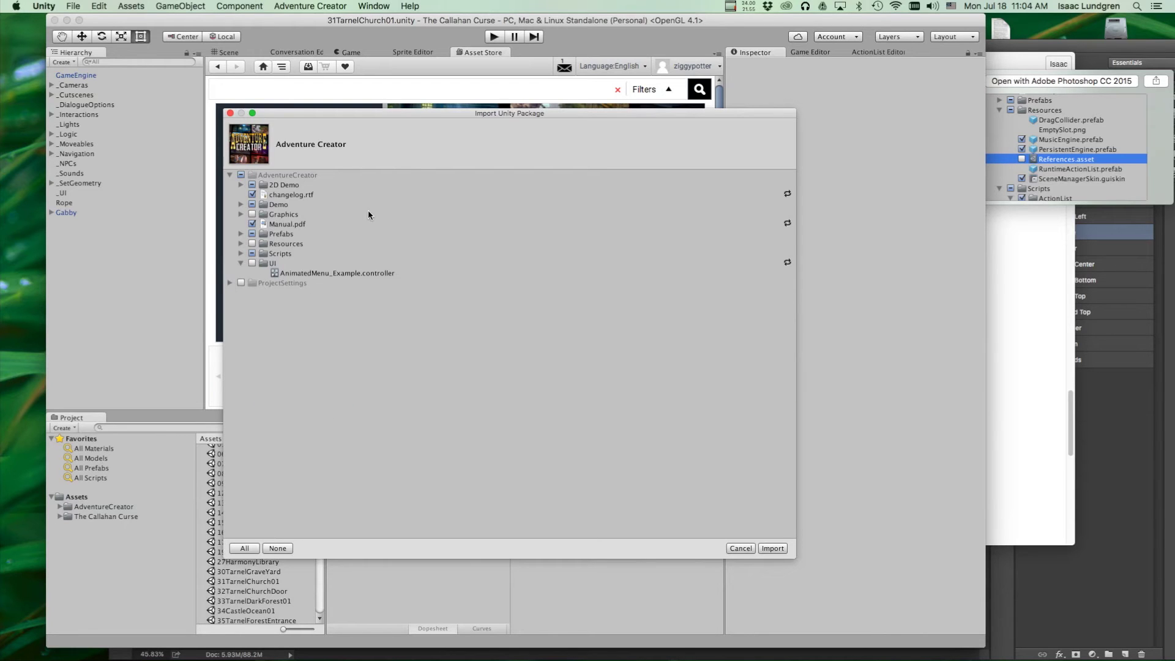
{"action": "left_click_drag", "start_coordinate": [364, 112], "coordinate": [361, 111]}
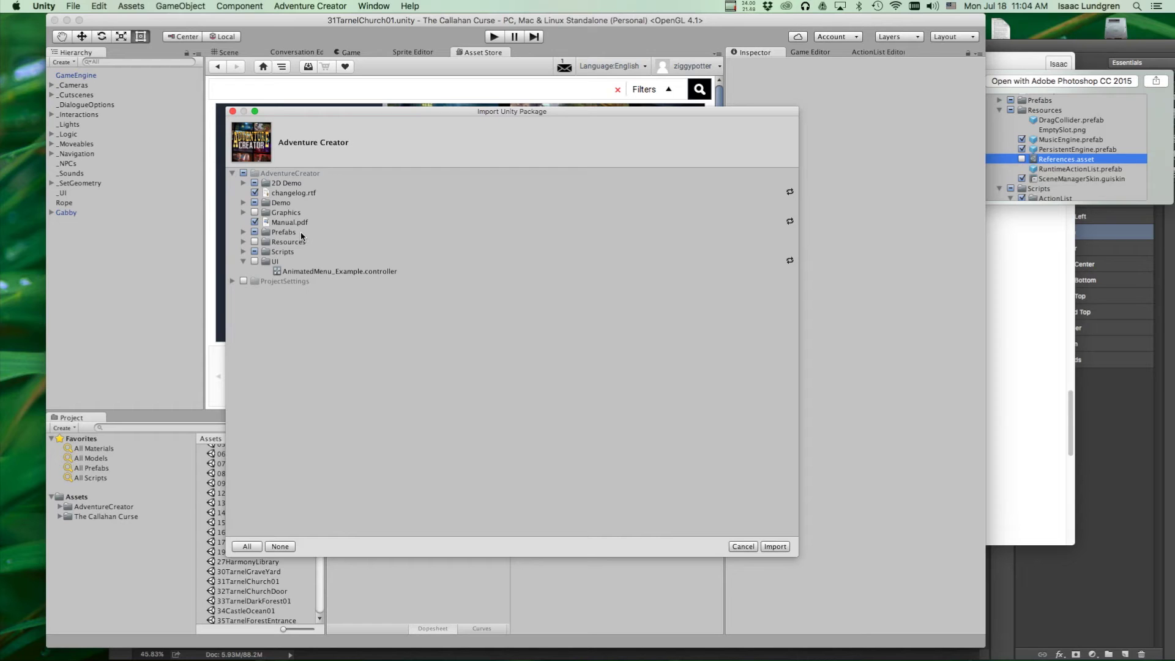
Expand Prefabs > Logic and exclude Cutscene.prefab from the import.
{"action": "left_click", "coordinate": [243, 233]}
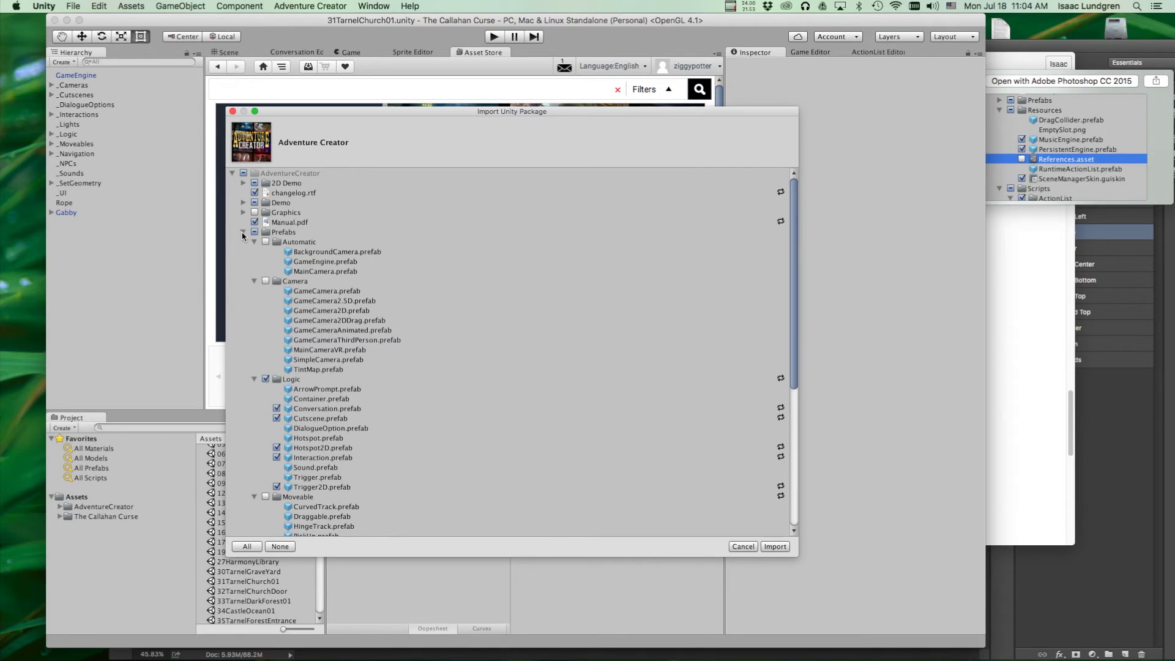
{"action": "scroll", "coordinate": [398, 264], "scroll_direction": "down", "scroll_amount": 3}
{"action": "scroll", "coordinate": [404, 284], "scroll_direction": "down", "scroll_amount": 2}
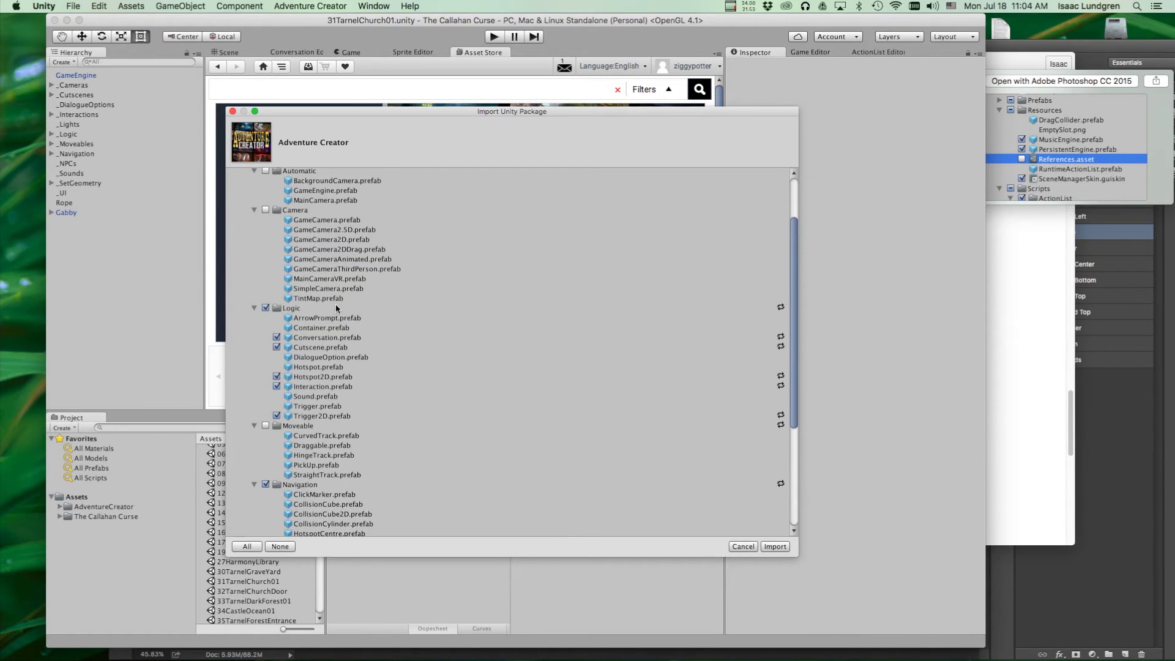
{"action": "left_click", "coordinate": [296, 303]}
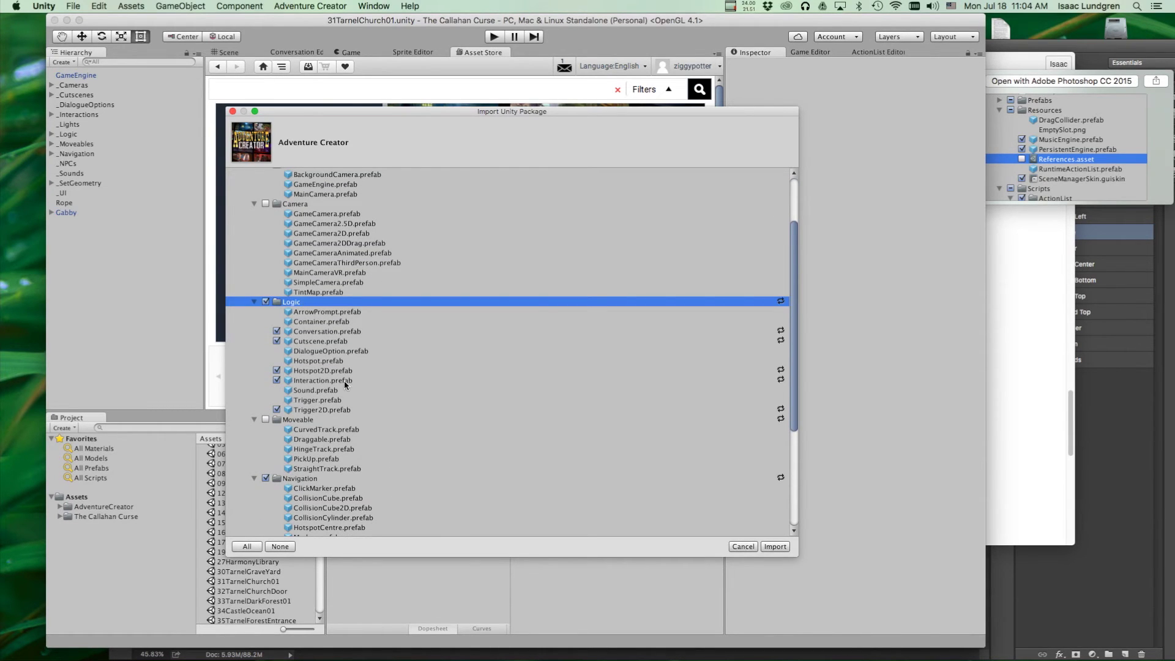
{"action": "scroll", "coordinate": [387, 429], "scroll_direction": "down", "scroll_amount": 1}
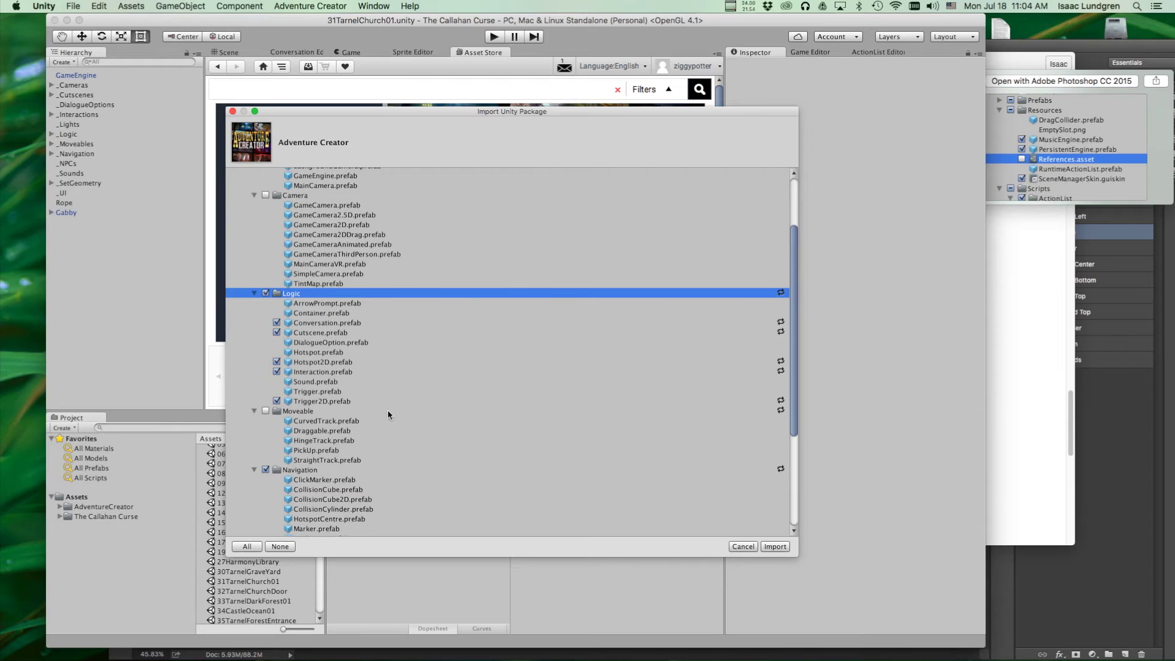
{"action": "scroll", "coordinate": [397, 376], "scroll_direction": "down", "scroll_amount": 1}
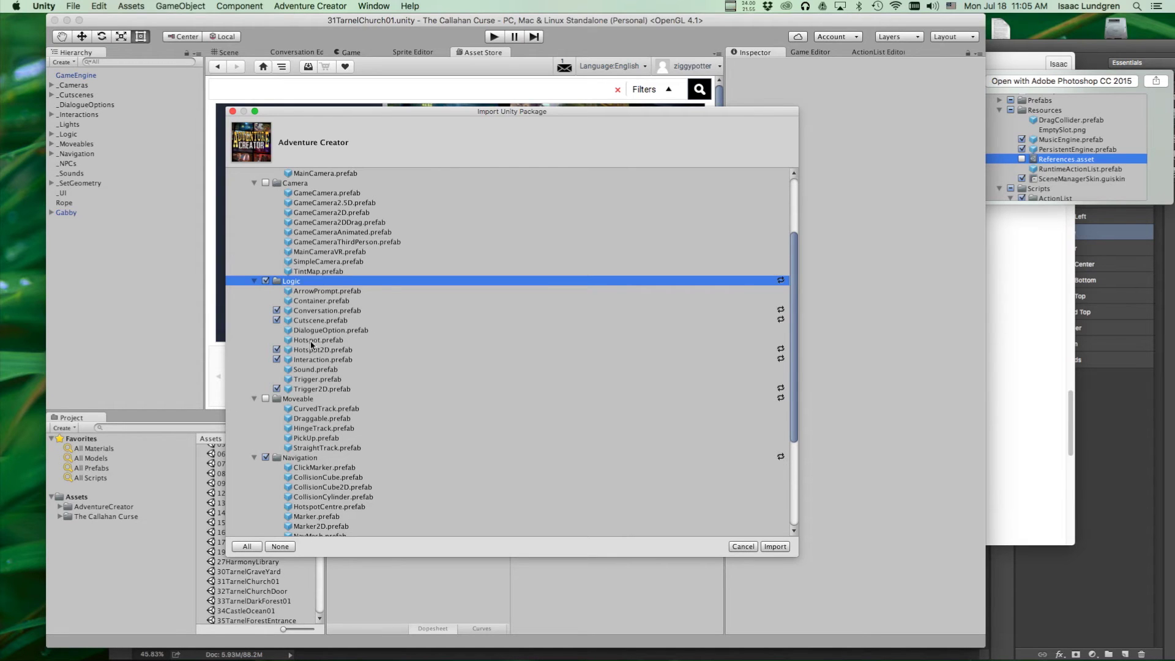
{"action": "left_click", "coordinate": [277, 321]}
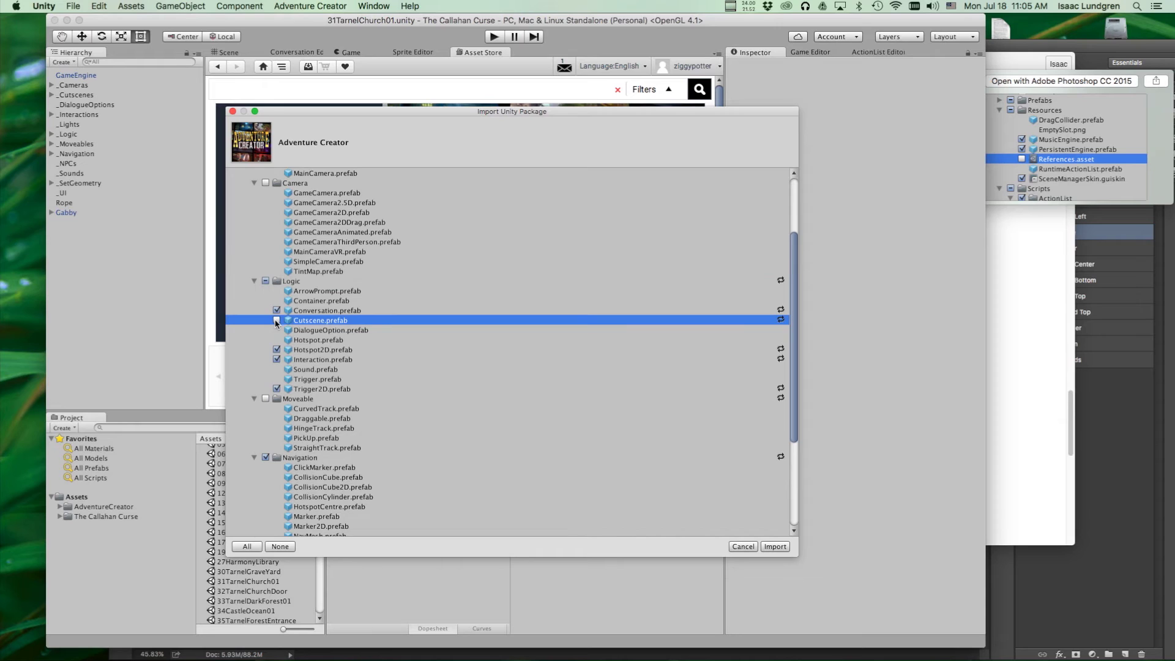
Untick the Hotspot2D, Interaction and Trigger2D prefabs, leaving Conversation.prefab ticked.
{"action": "scroll", "coordinate": [361, 334], "scroll_direction": "down", "scroll_amount": 1}
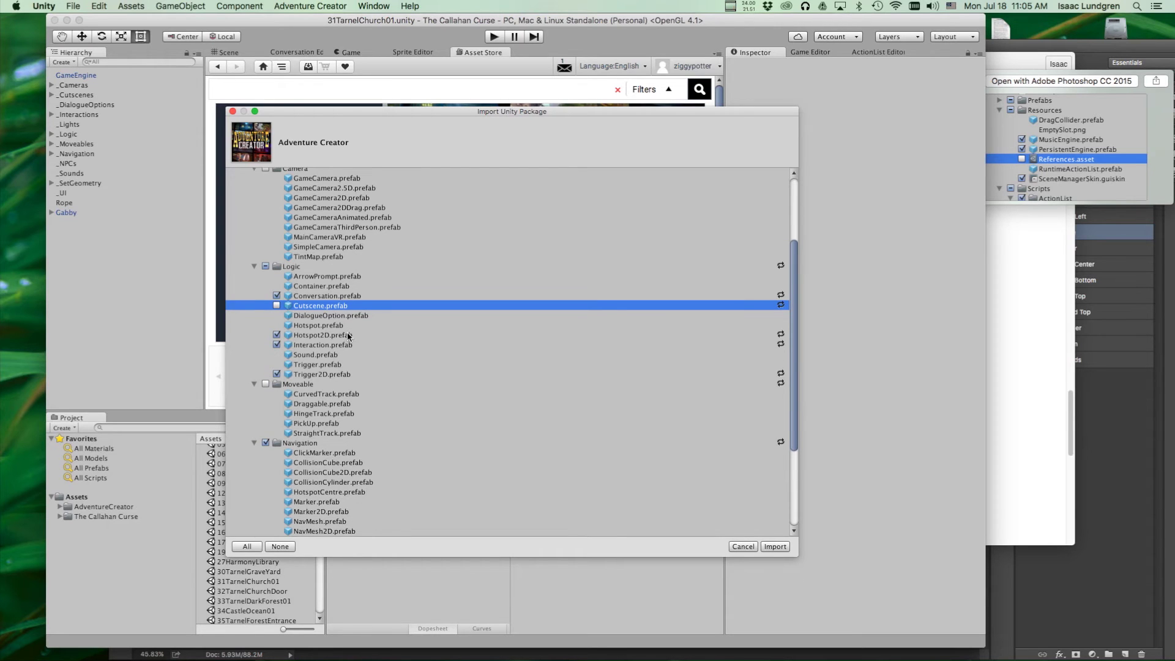
{"action": "left_click", "coordinate": [348, 336]}
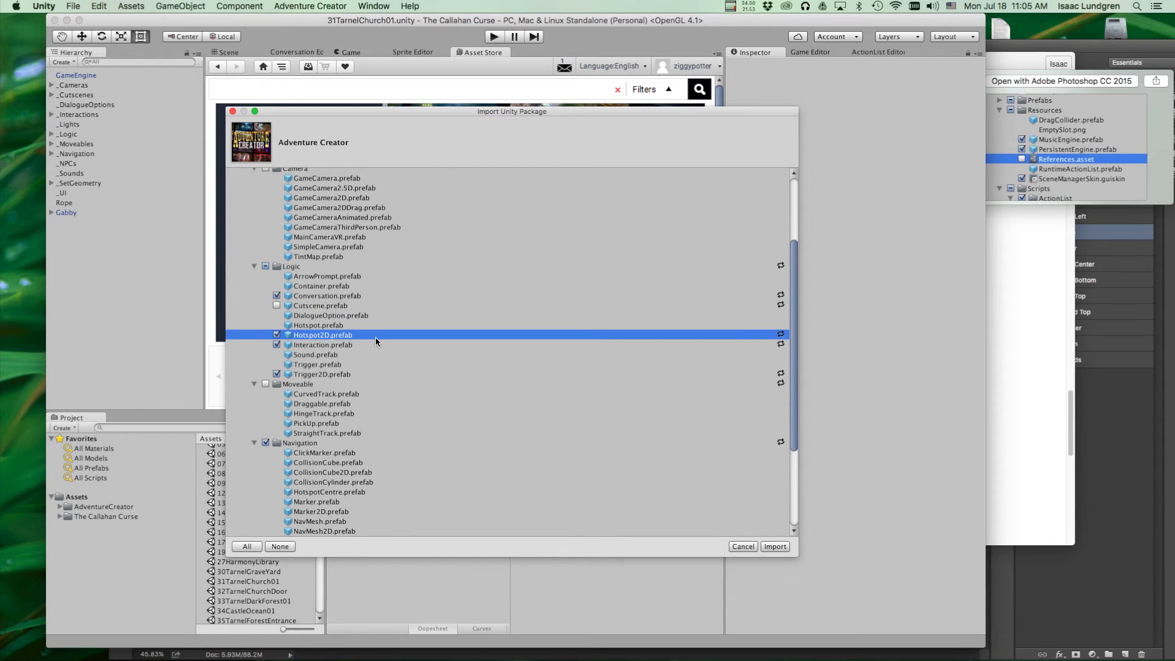
{"action": "left_click", "coordinate": [277, 334]}
{"action": "scroll", "coordinate": [391, 344], "scroll_direction": "down", "scroll_amount": 1}
{"action": "scroll", "coordinate": [380, 340], "scroll_direction": "down", "scroll_amount": 1}
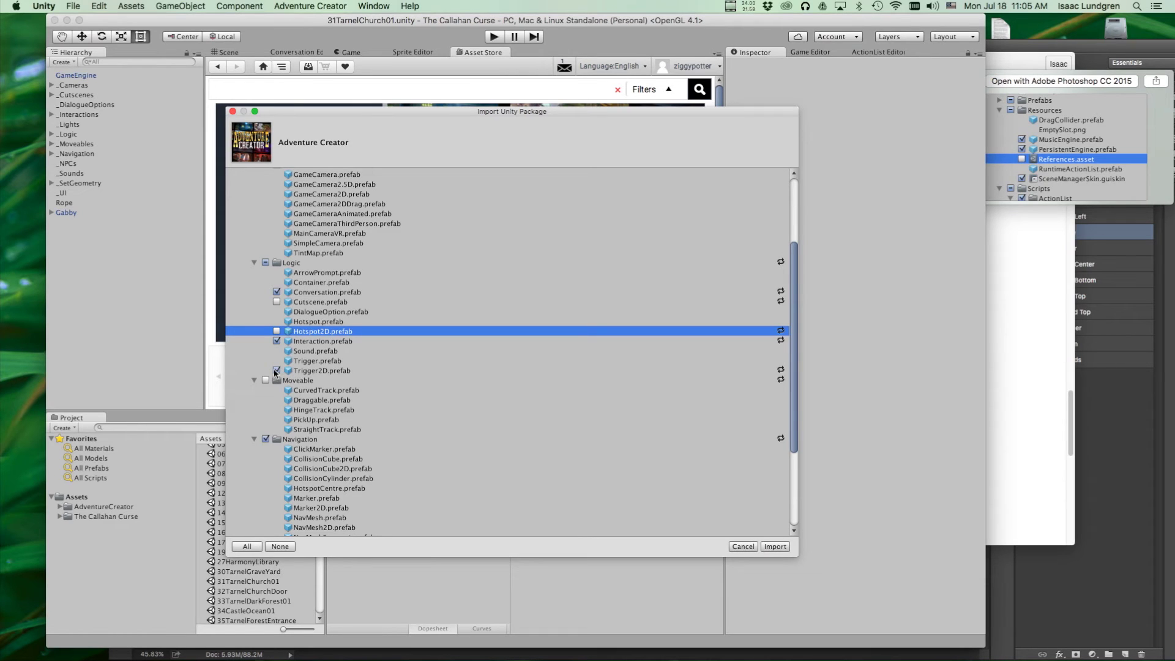
{"action": "left_click", "coordinate": [276, 341]}
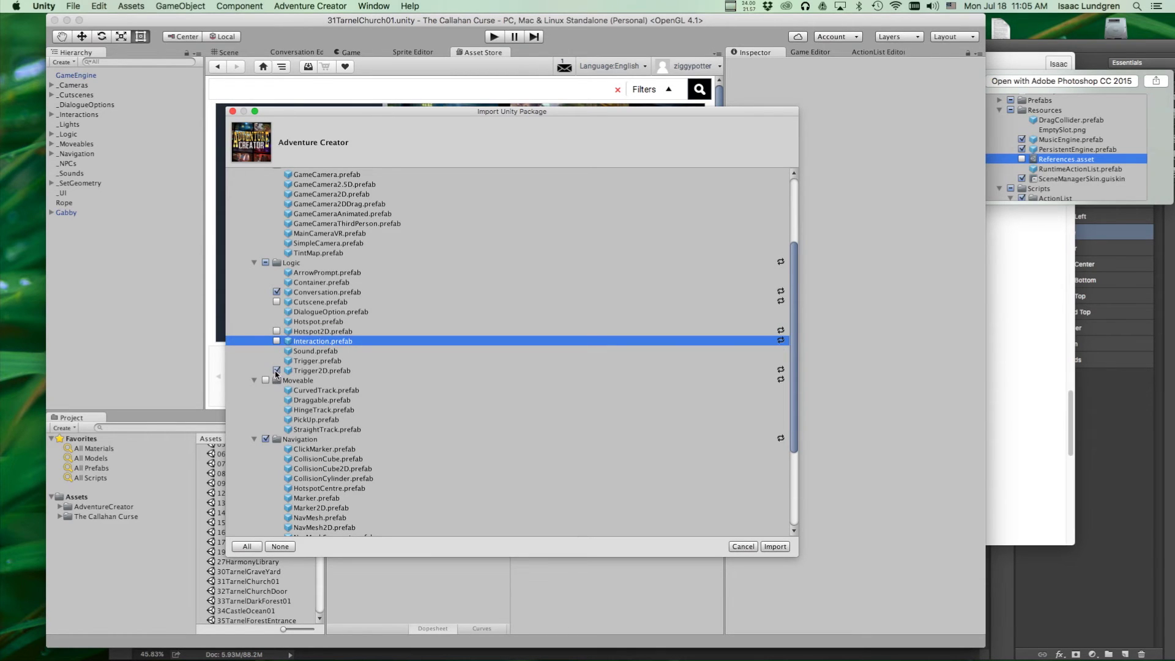
{"action": "left_click", "coordinate": [276, 371]}
{"action": "scroll", "coordinate": [370, 314], "scroll_direction": "up", "scroll_amount": 1}
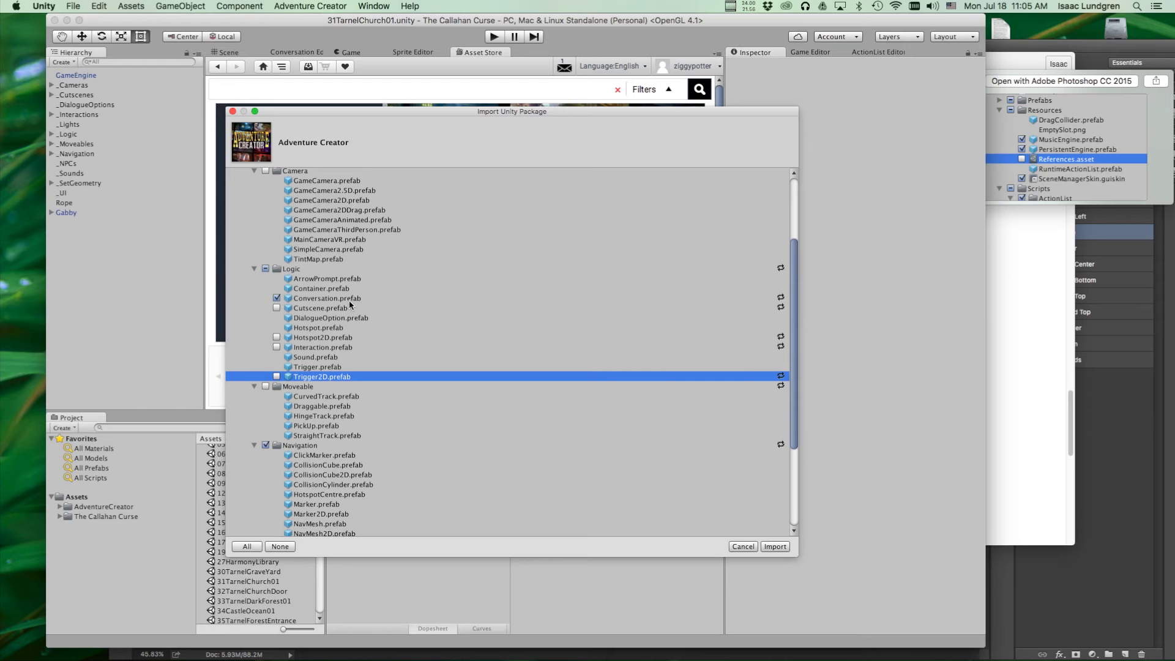
{"action": "scroll", "coordinate": [434, 315], "scroll_direction": "down", "scroll_amount": 3}
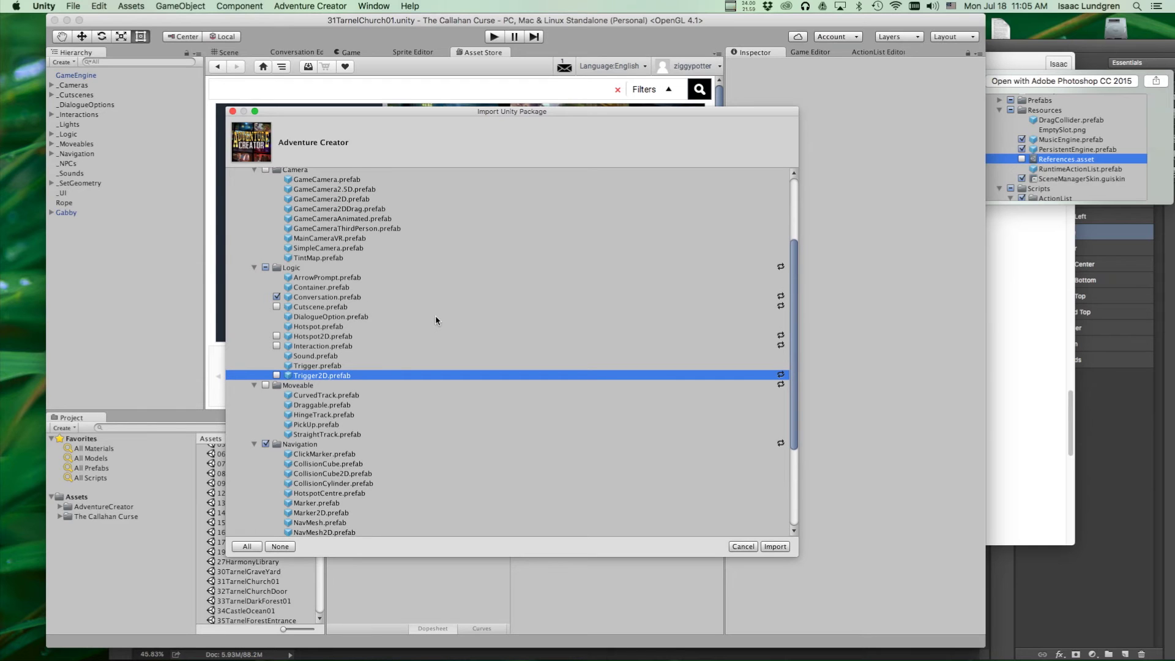
{"action": "scroll", "coordinate": [434, 316], "scroll_direction": "up", "scroll_amount": 2}
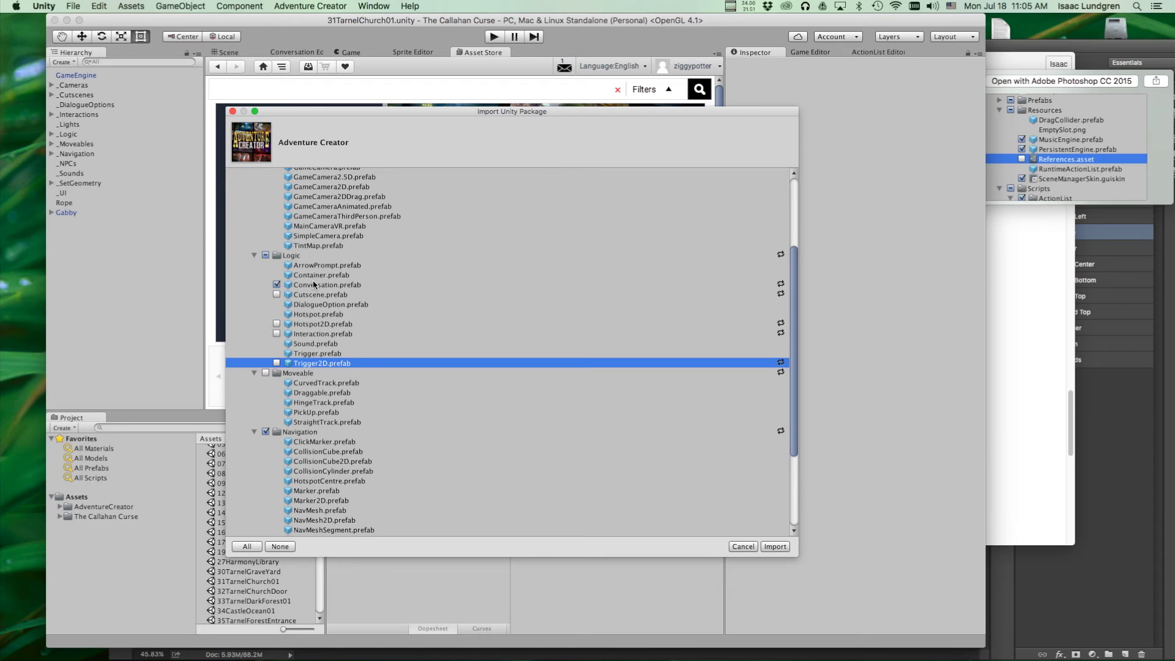
Untick SortingMap.prefab, the last selected item in the Navigation prefab folder.
{"action": "scroll", "coordinate": [572, 354], "scroll_direction": "down", "scroll_amount": 4}
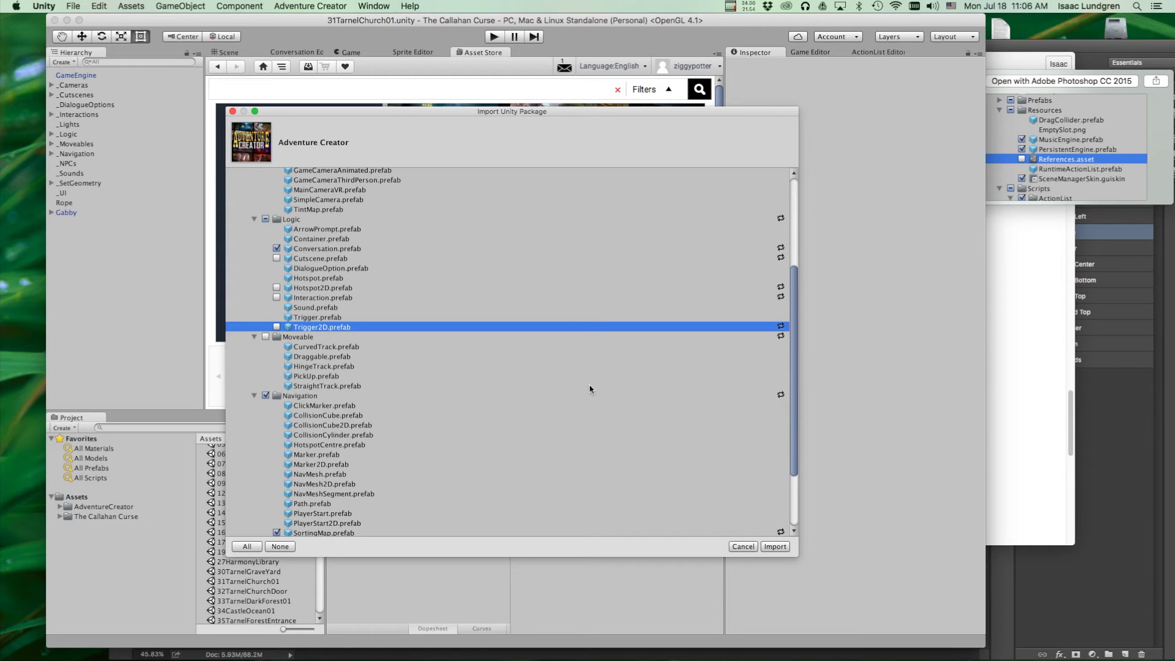
{"action": "scroll", "coordinate": [589, 389], "scroll_direction": "down", "scroll_amount": 8}
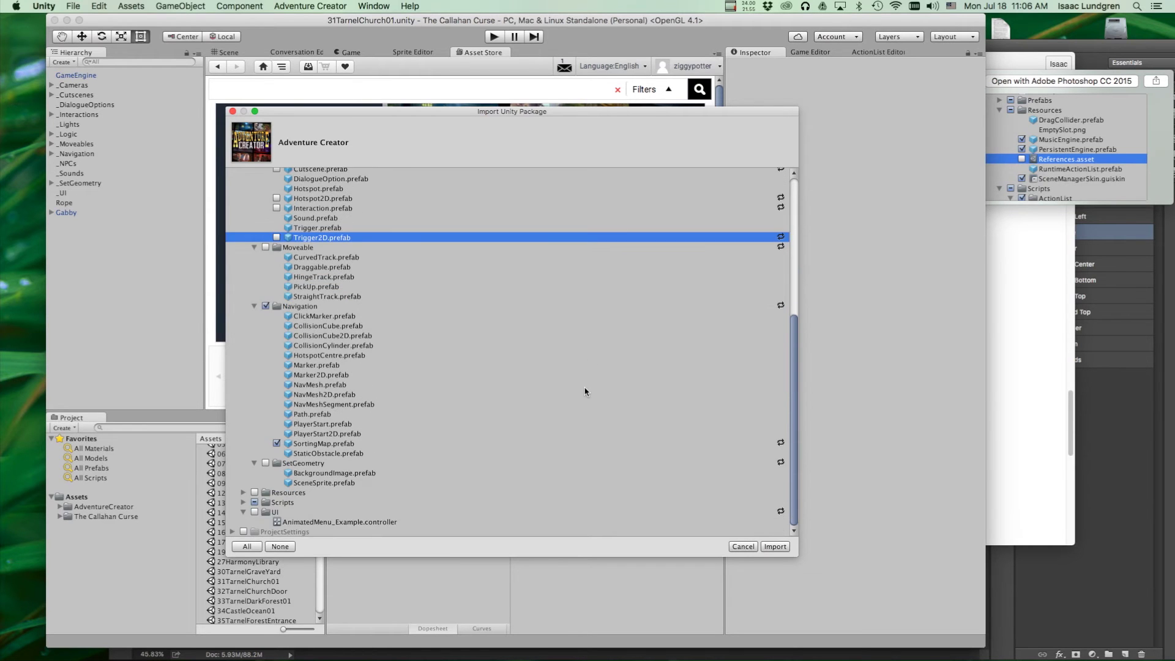
{"action": "scroll", "coordinate": [543, 403], "scroll_direction": "up", "scroll_amount": 4}
{"action": "scroll", "coordinate": [543, 404], "scroll_direction": "up", "scroll_amount": 5}
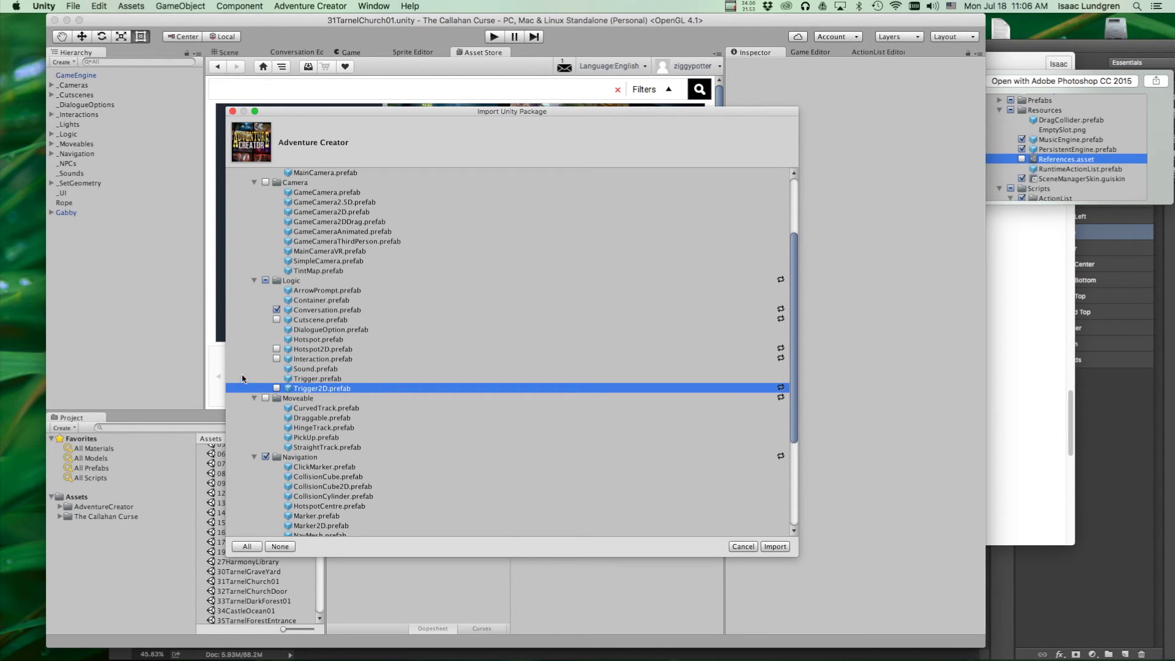
{"action": "scroll", "coordinate": [243, 377], "scroll_direction": "down", "scroll_amount": 1}
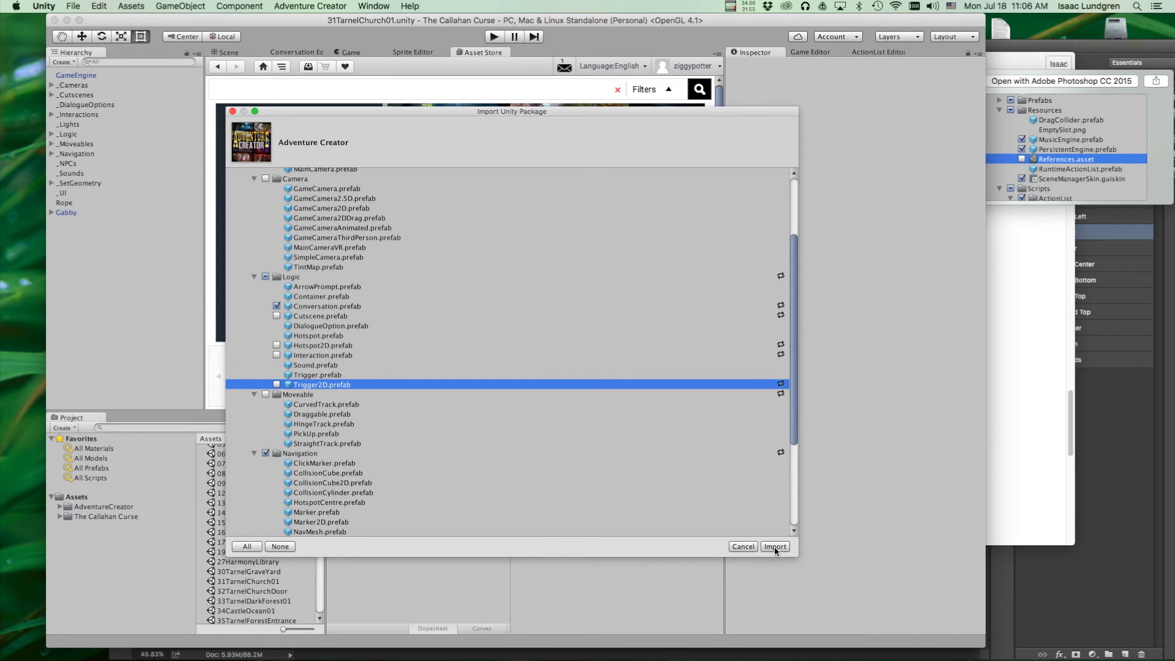
{"action": "scroll", "coordinate": [473, 434], "scroll_direction": "down", "scroll_amount": 6}
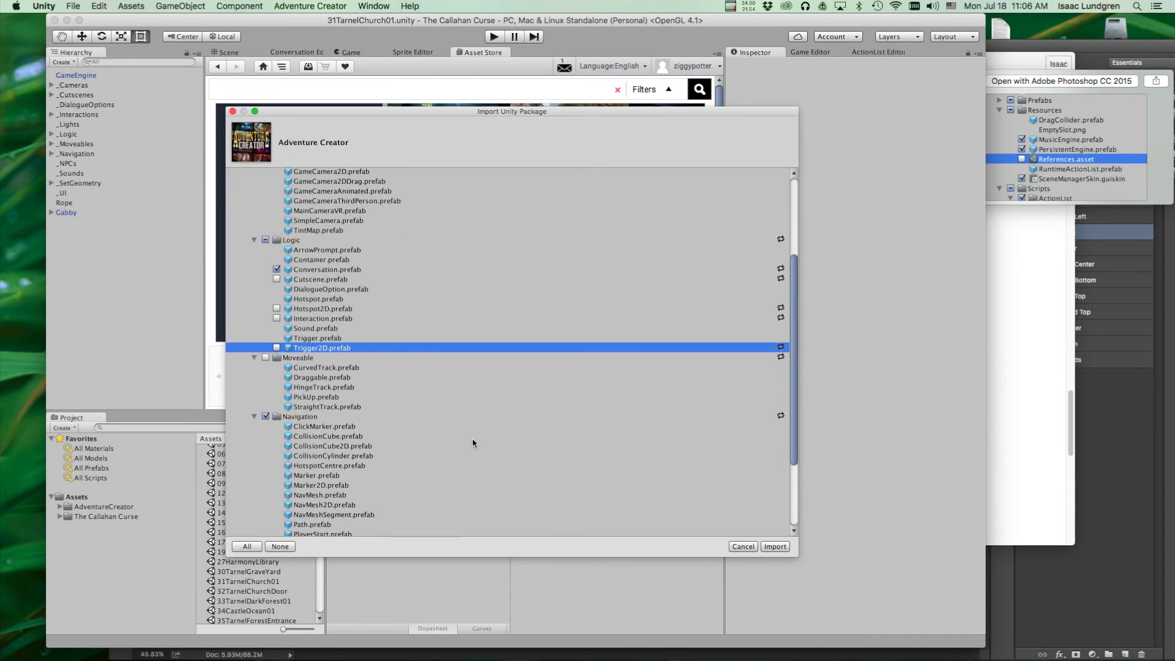
{"action": "scroll", "coordinate": [471, 443], "scroll_direction": "down", "scroll_amount": 2}
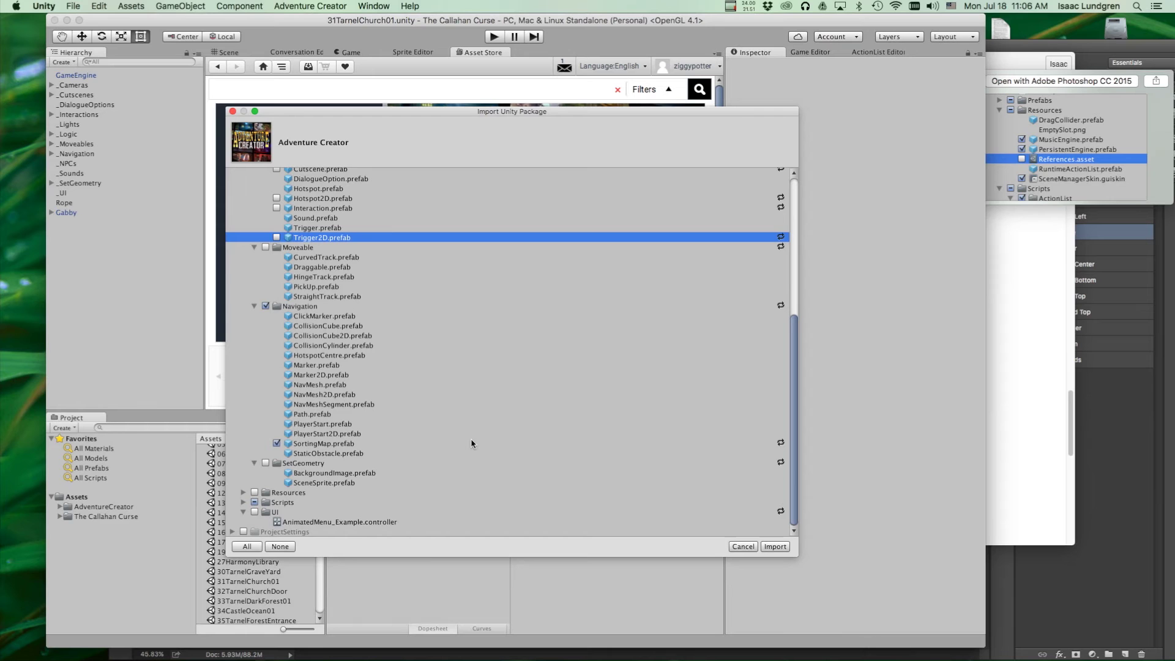
{"action": "left_click", "coordinate": [338, 444]}
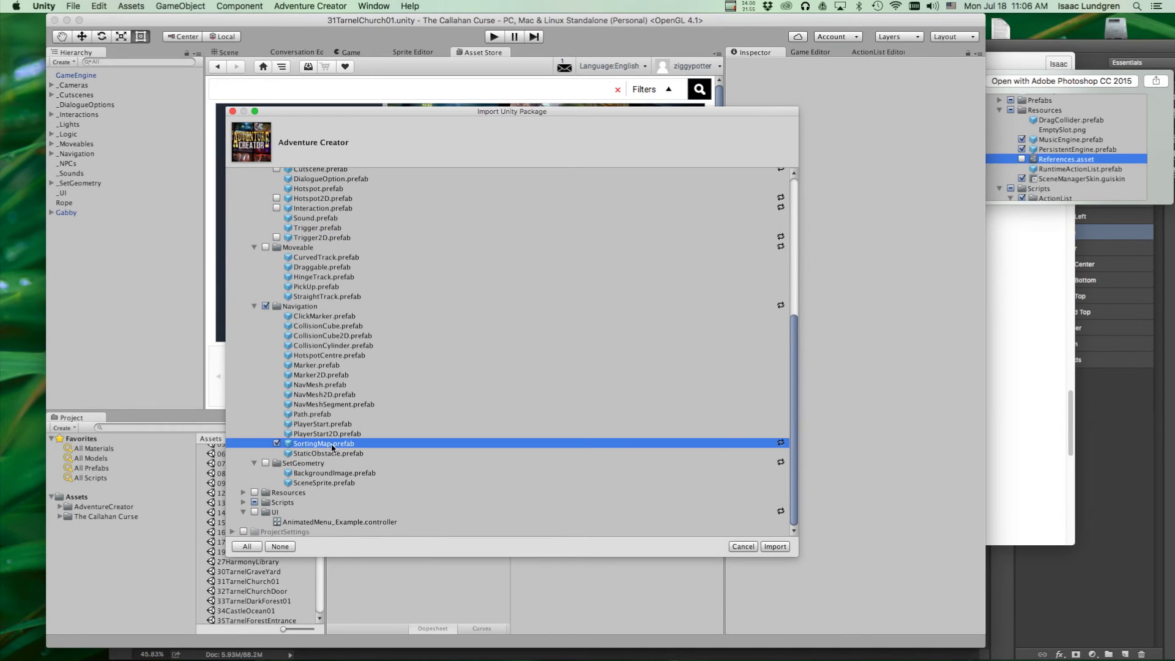
{"action": "left_click", "coordinate": [275, 444]}
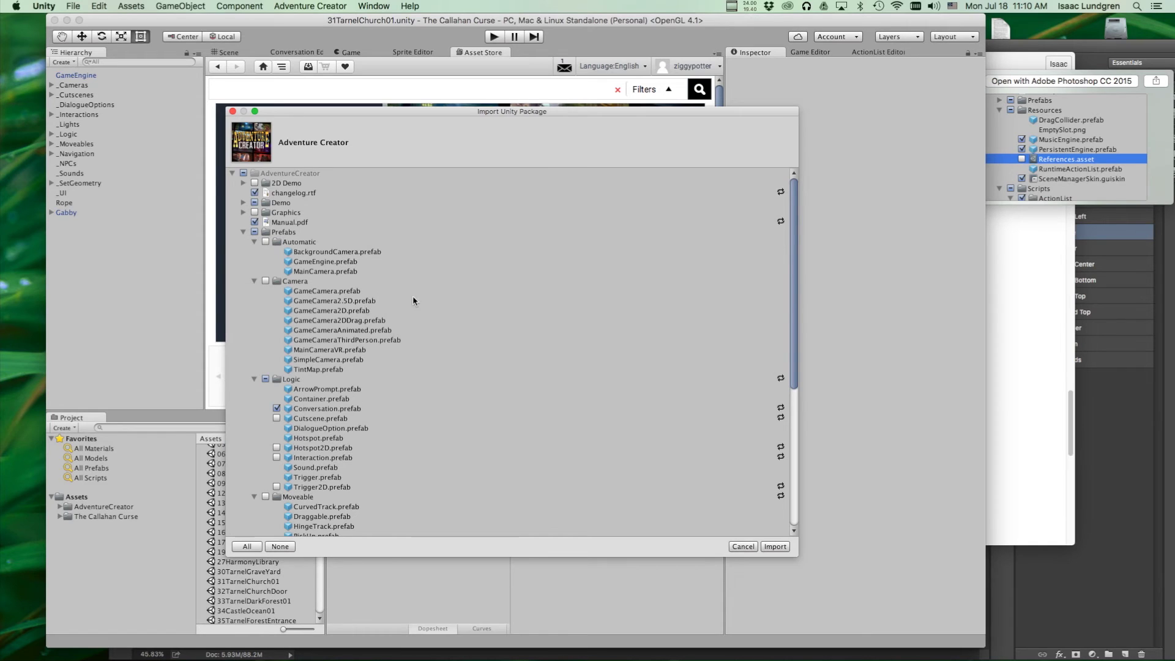
{"action": "scroll", "coordinate": [425, 297], "scroll_direction": "down", "scroll_amount": 5}
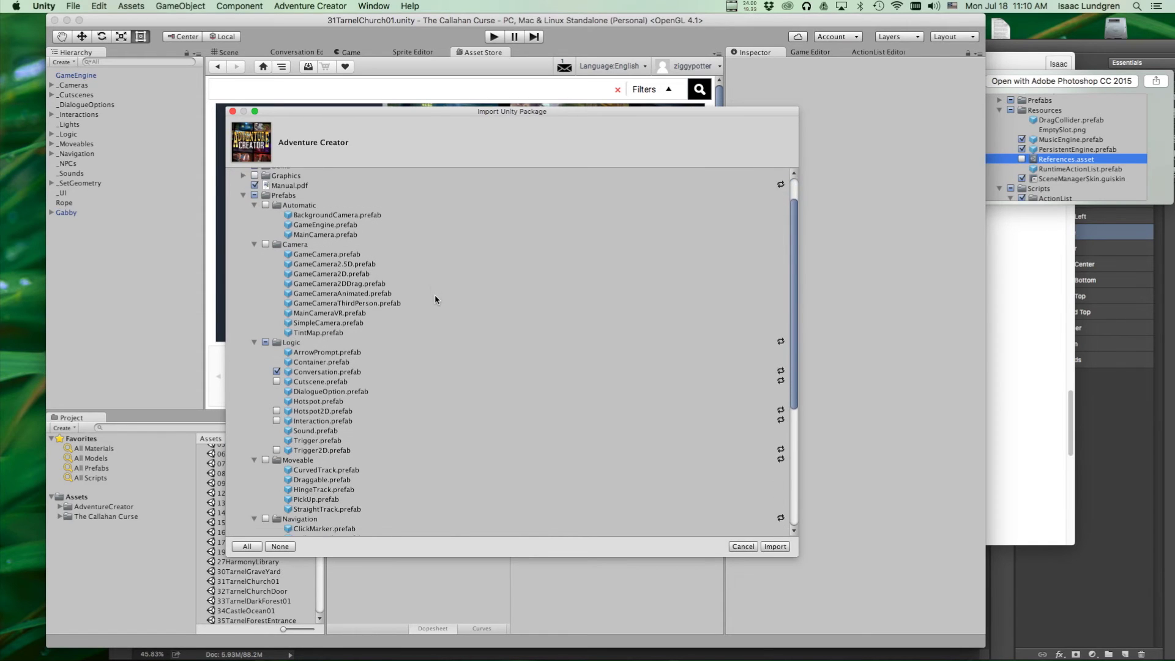
Review the GameCamera, TintMap and other camera prefabs, leaving them unticked.
{"action": "scroll", "coordinate": [439, 302], "scroll_direction": "down", "scroll_amount": 1}
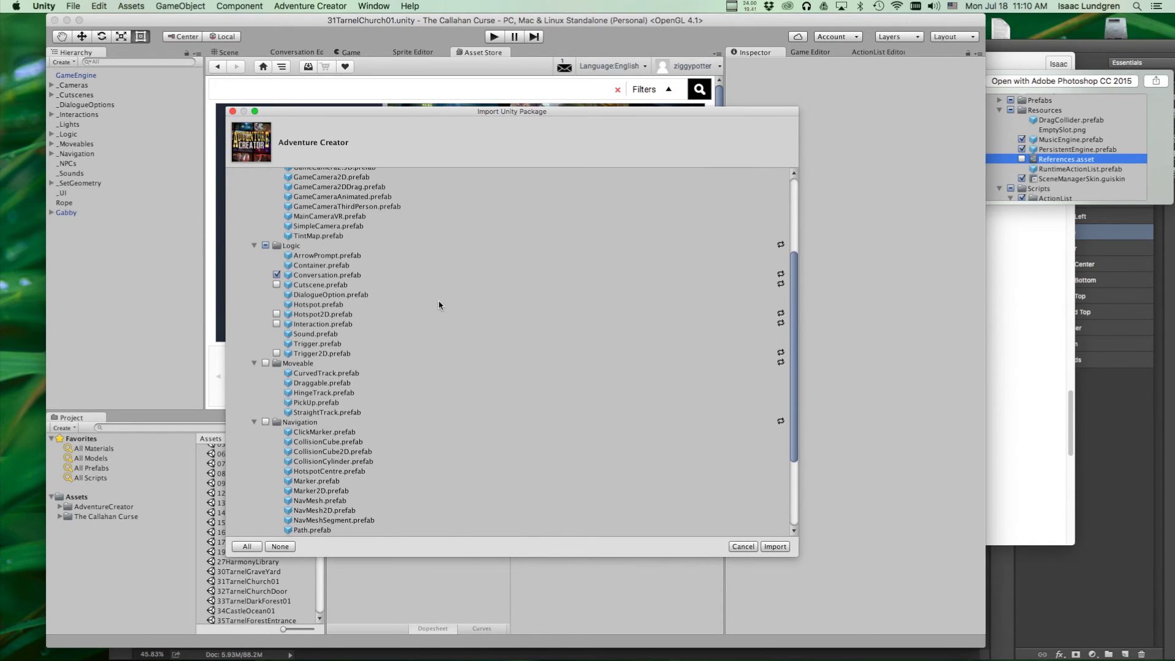
{"action": "scroll", "coordinate": [438, 305], "scroll_direction": "down", "scroll_amount": 5}
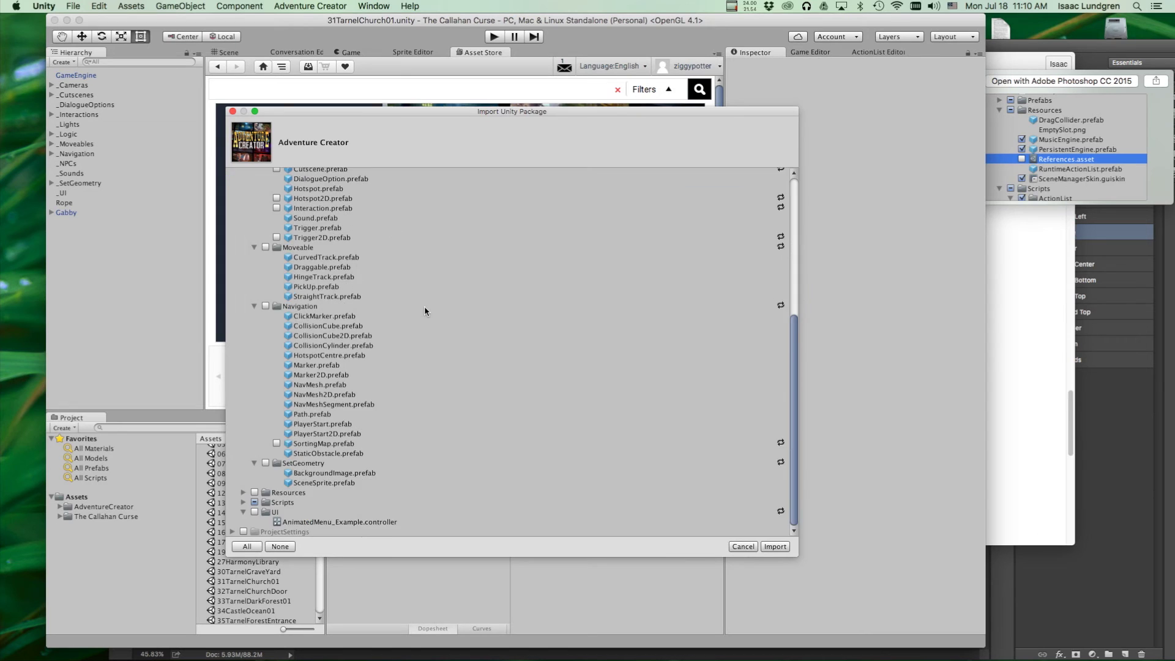
{"action": "scroll", "coordinate": [424, 306], "scroll_direction": "up", "scroll_amount": 11}
{"action": "left_click", "coordinate": [455, 292]}
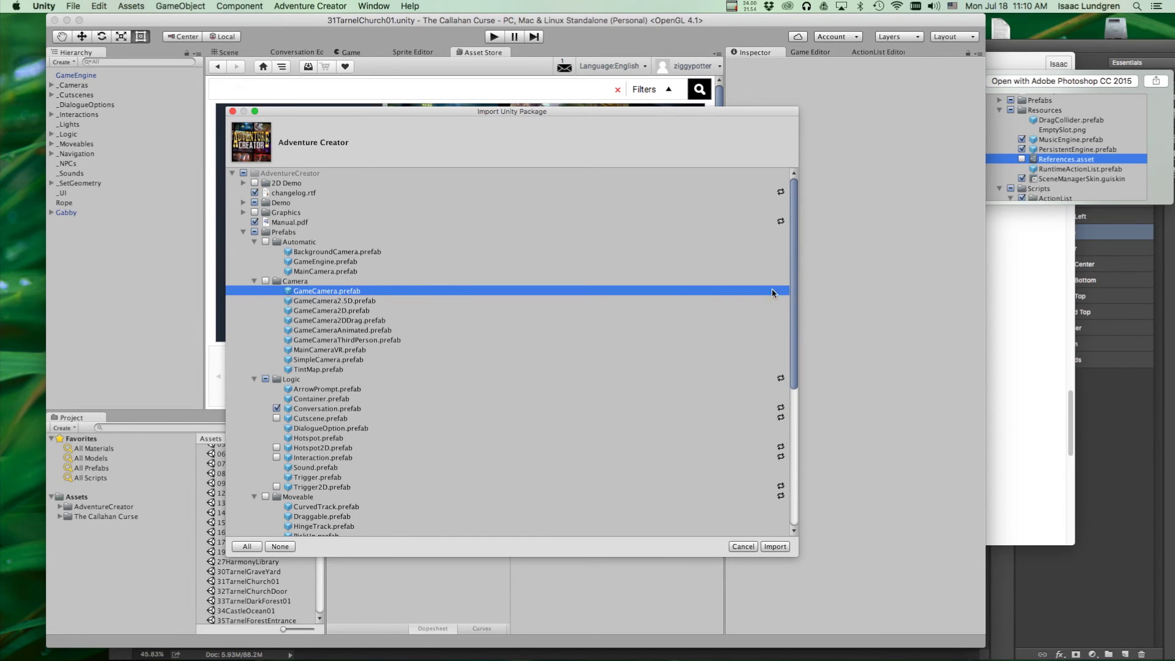
{"action": "left_click", "coordinate": [340, 371]}
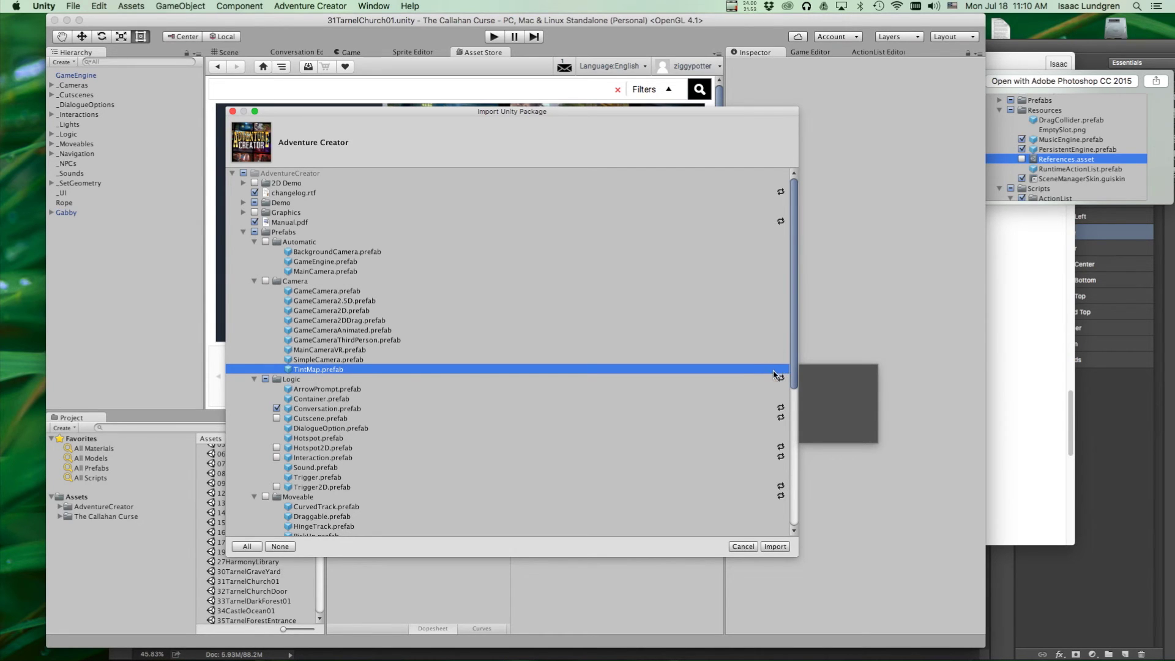
{"action": "left_click", "coordinate": [380, 359]}
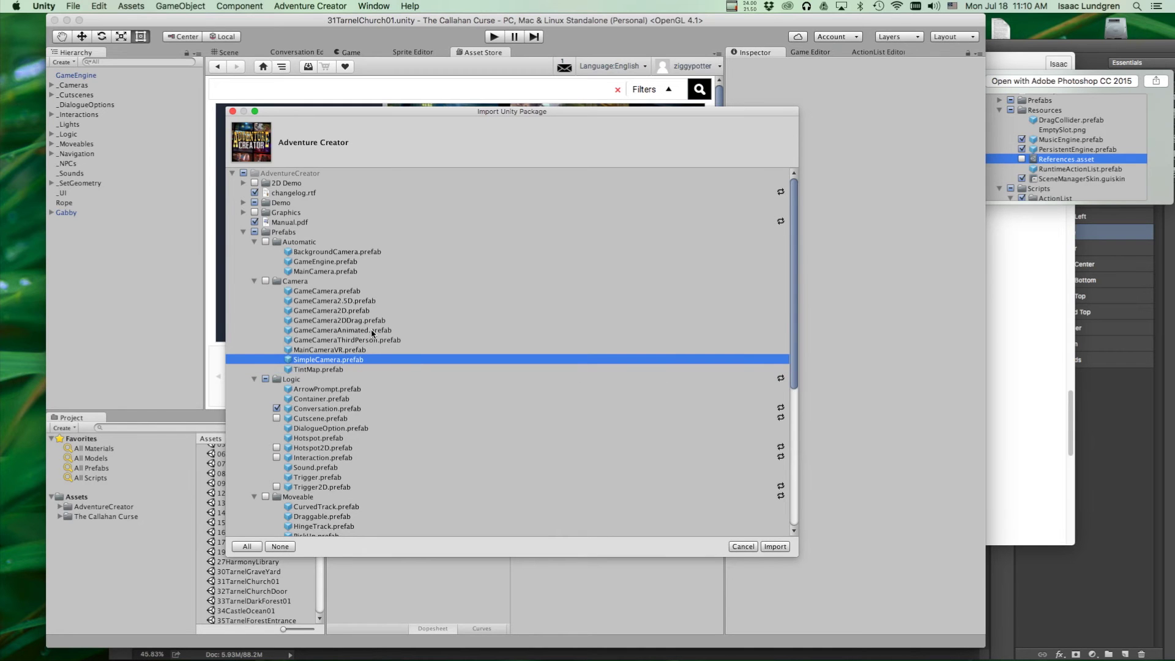
{"action": "left_click", "coordinate": [366, 340]}
{"action": "left_click", "coordinate": [338, 370]}
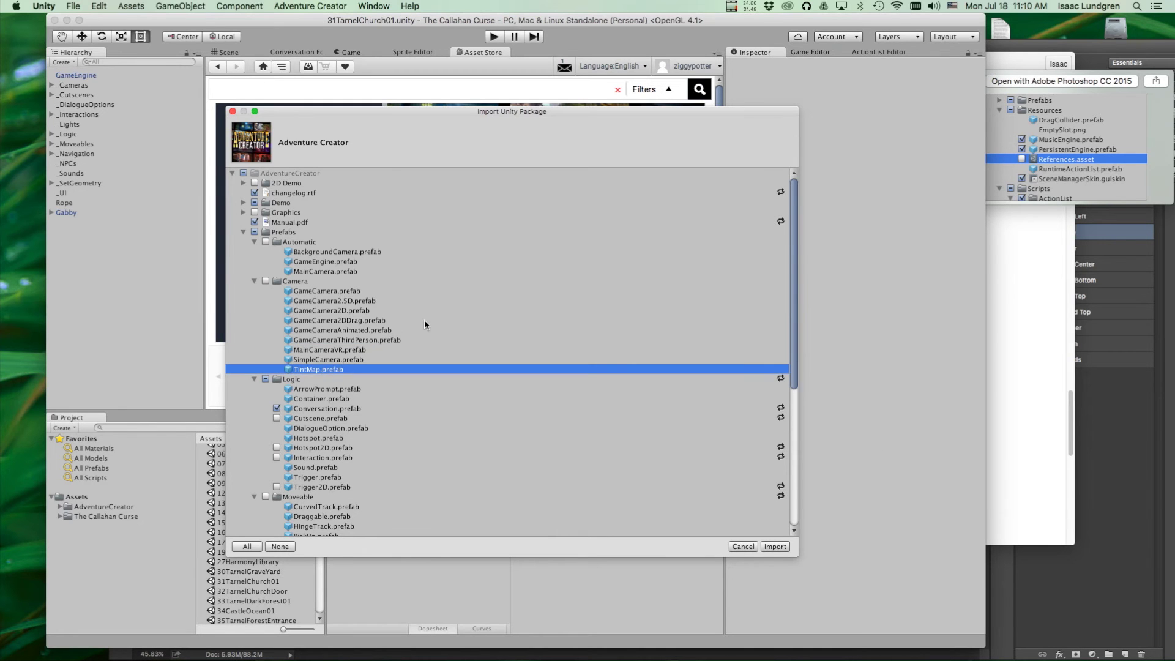
{"action": "scroll", "coordinate": [423, 329], "scroll_direction": "down", "scroll_amount": 3}
{"action": "scroll", "coordinate": [423, 333], "scroll_direction": "up", "scroll_amount": 3}
{"action": "scroll", "coordinate": [423, 333], "scroll_direction": "down", "scroll_amount": 10}
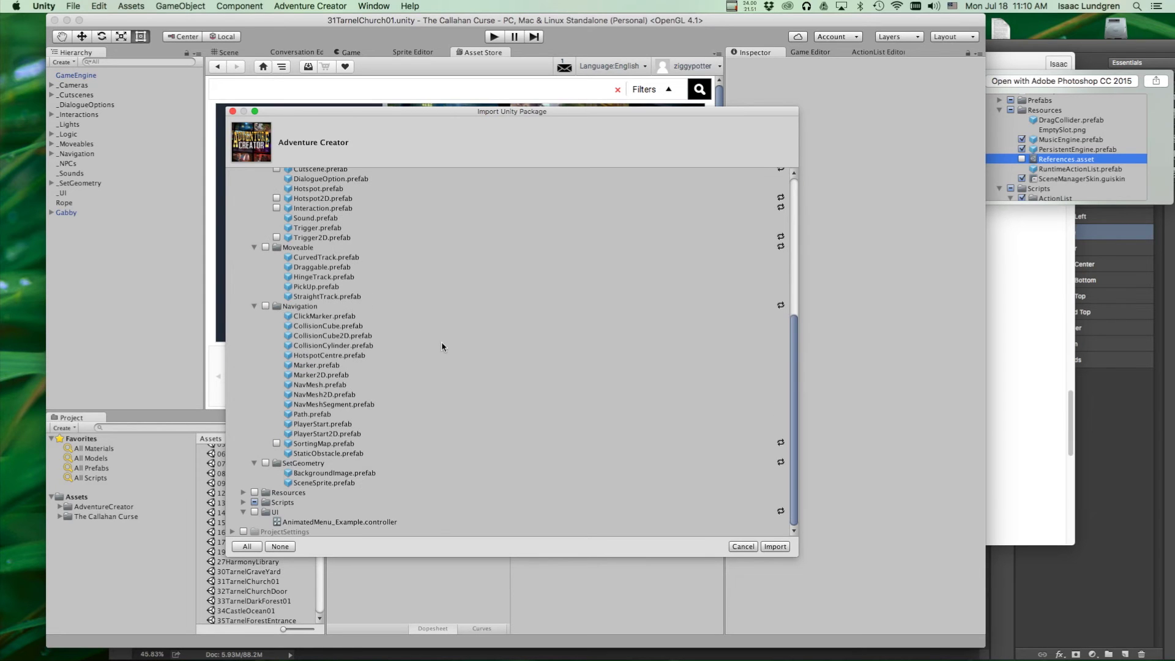
Import the Adventure Creator package, return to the church Scene view and start Play mode.
{"action": "left_click", "coordinate": [775, 547]}
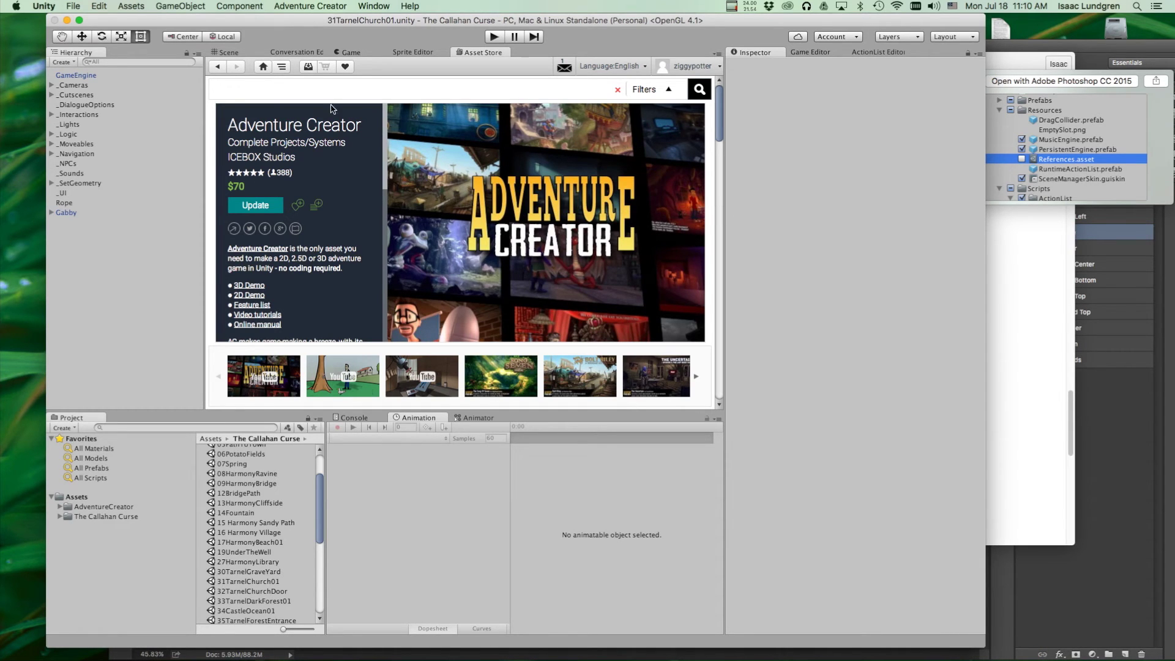
{"action": "left_click", "coordinate": [231, 52]}
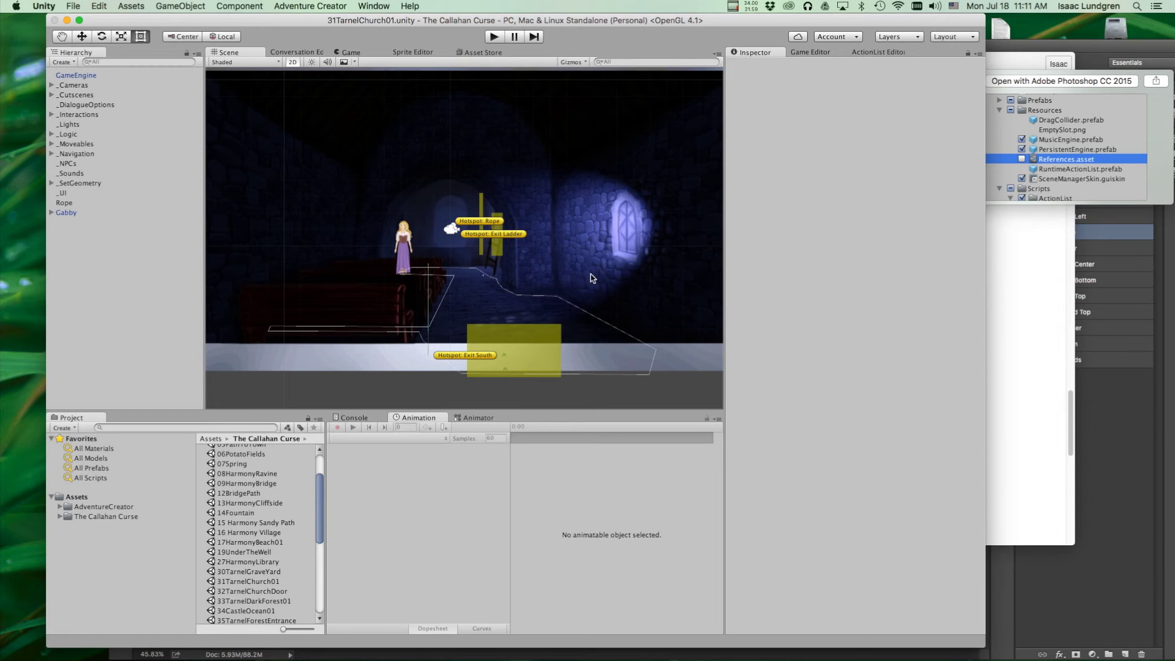
{"action": "left_click", "coordinate": [493, 37]}
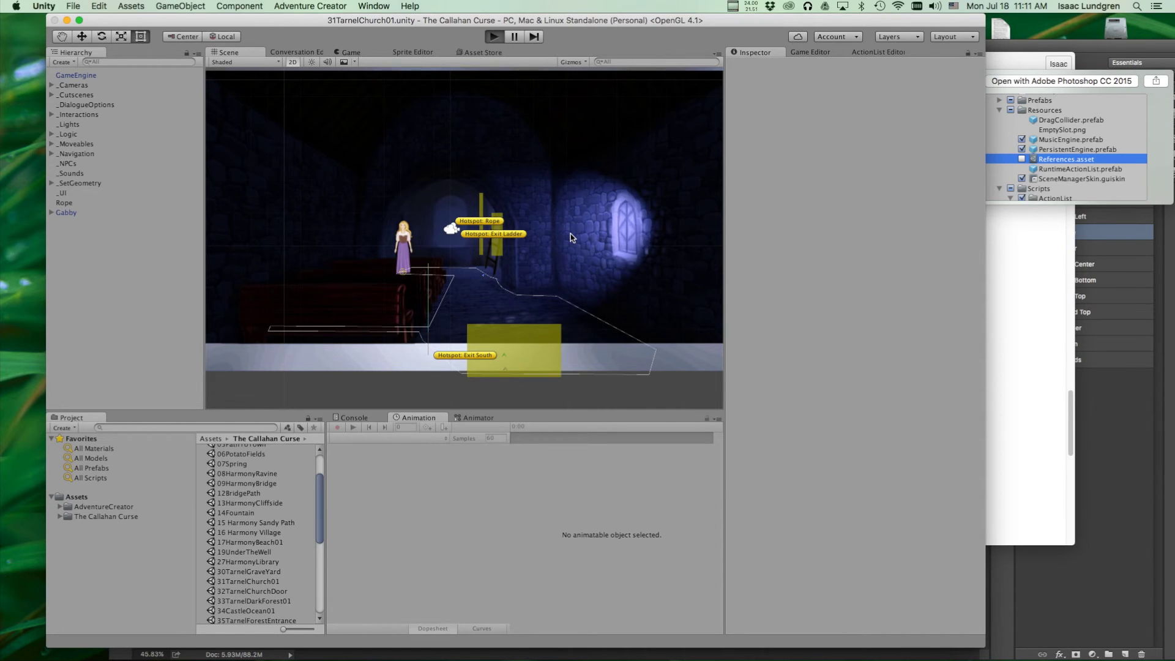
Walk the heroine out the church's bottom exit, past the statue head, onto the ruins hillside.
{"action": "key", "text": "super+p"}
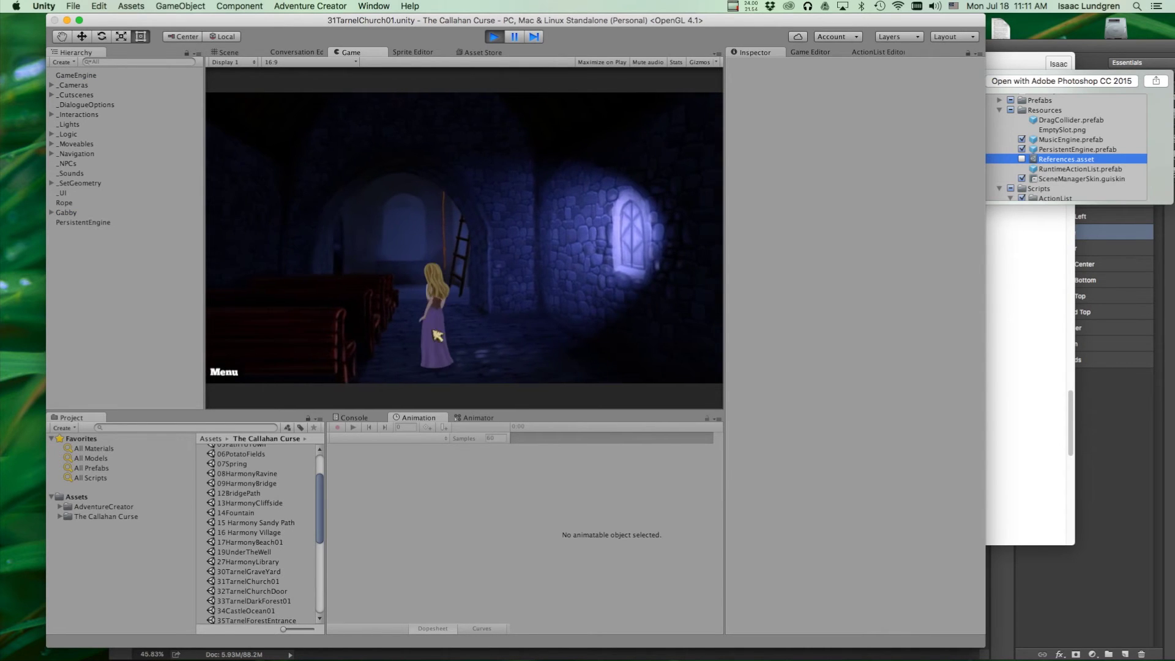
{"action": "left_click", "coordinate": [517, 333]}
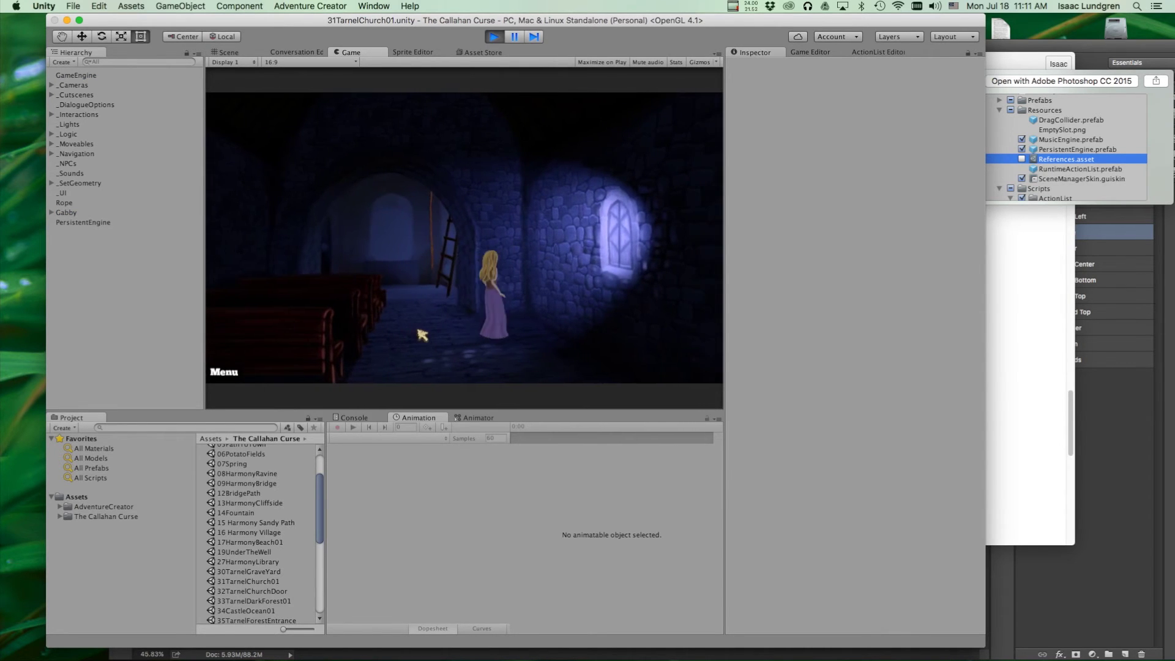
{"action": "left_click", "coordinate": [422, 334]}
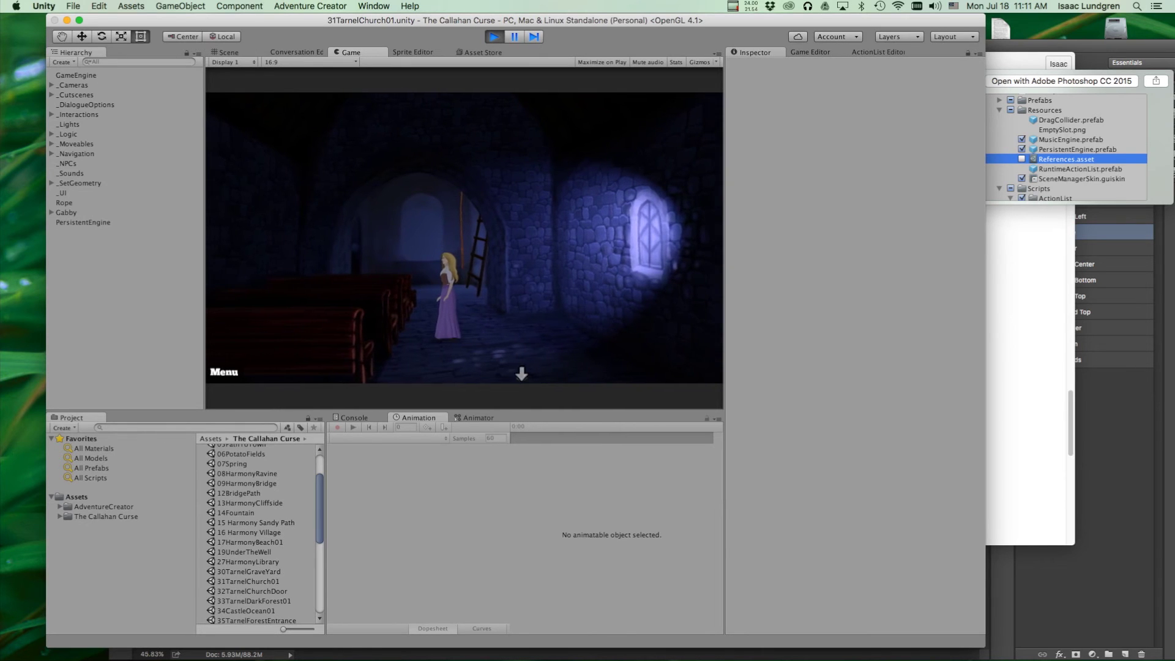
{"action": "left_click", "coordinate": [521, 373]}
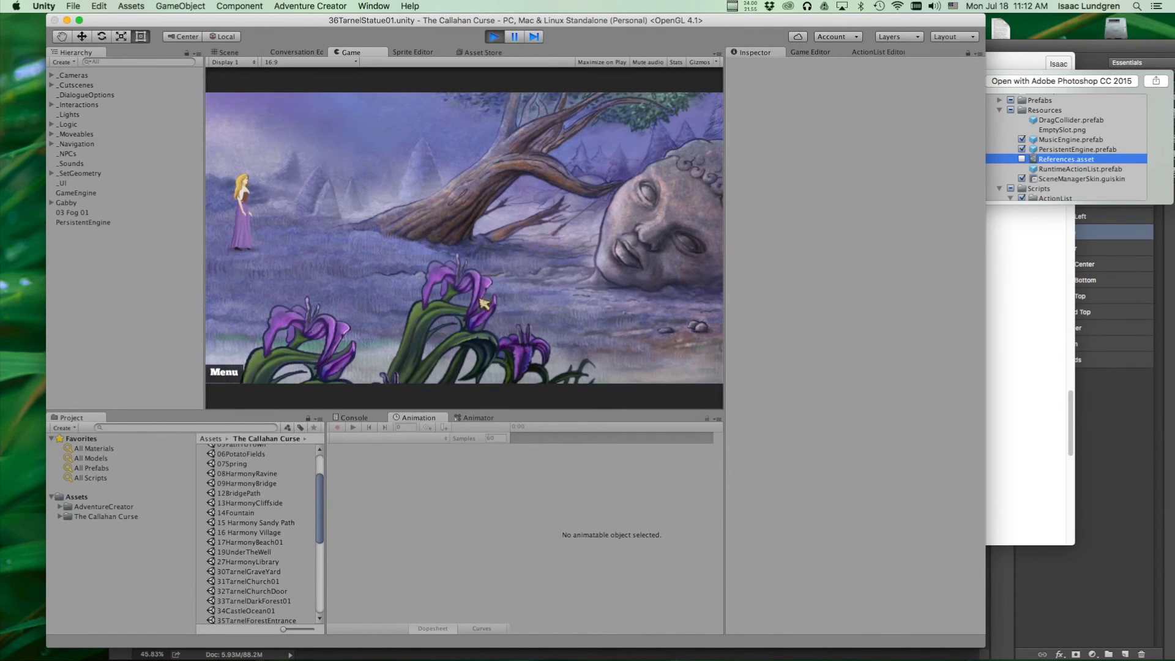
{"action": "left_click", "coordinate": [584, 340]}
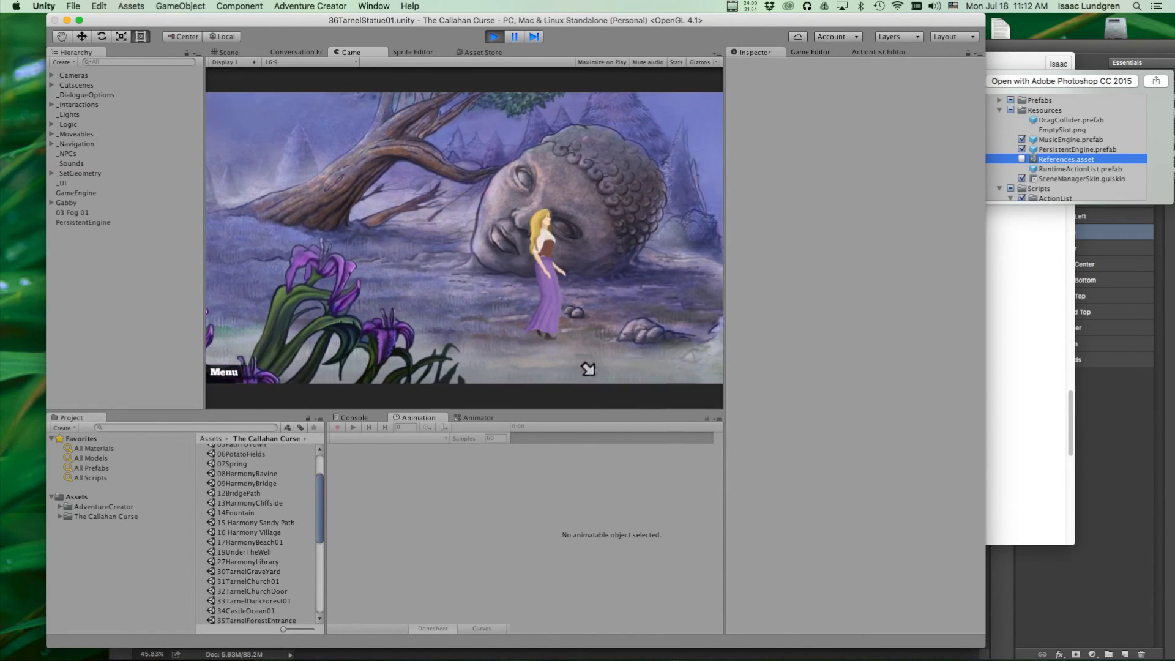
{"action": "left_click", "coordinate": [604, 365]}
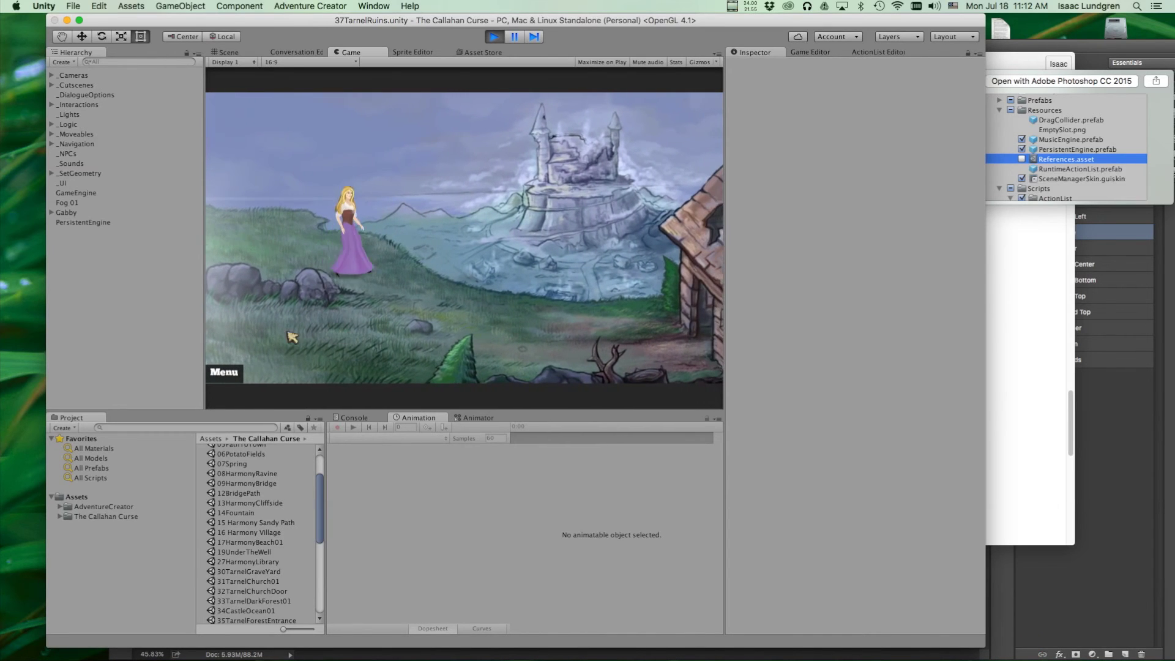
{"action": "left_click", "coordinate": [293, 337]}
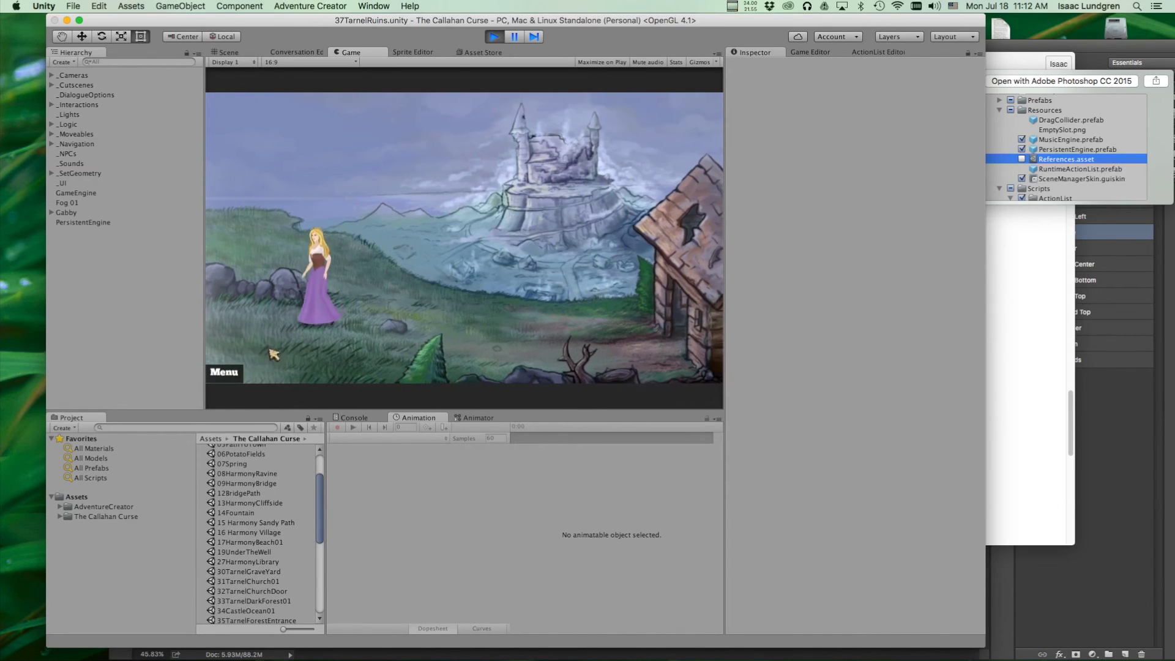
{"action": "left_click", "coordinate": [389, 257]}
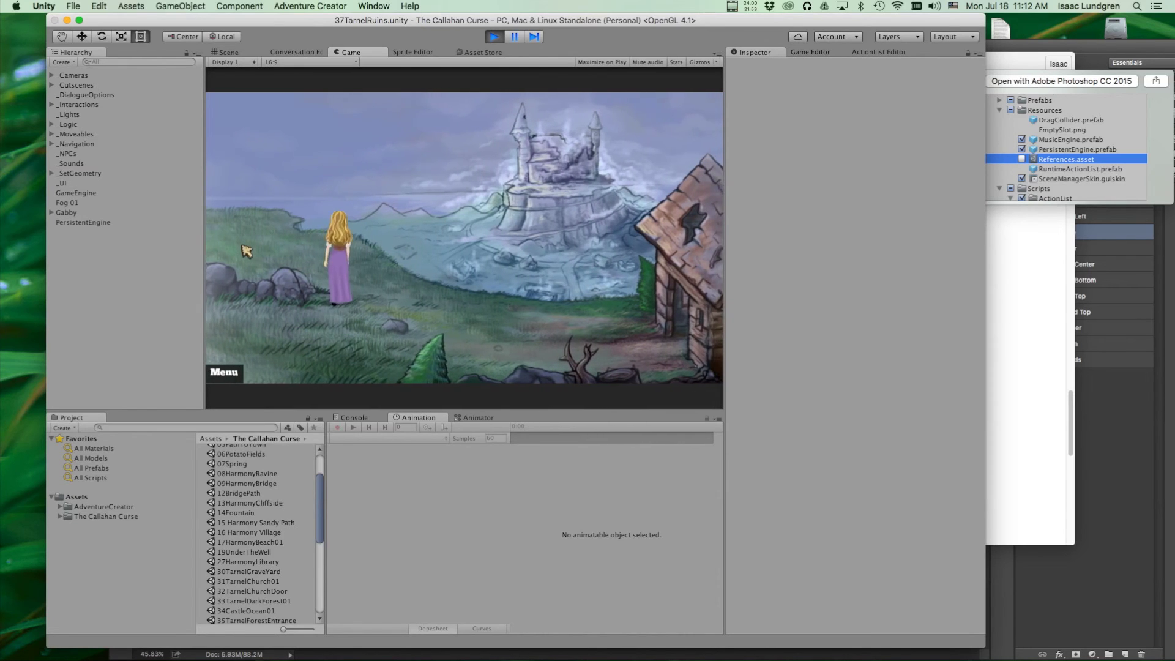
{"action": "left_click", "coordinate": [246, 251]}
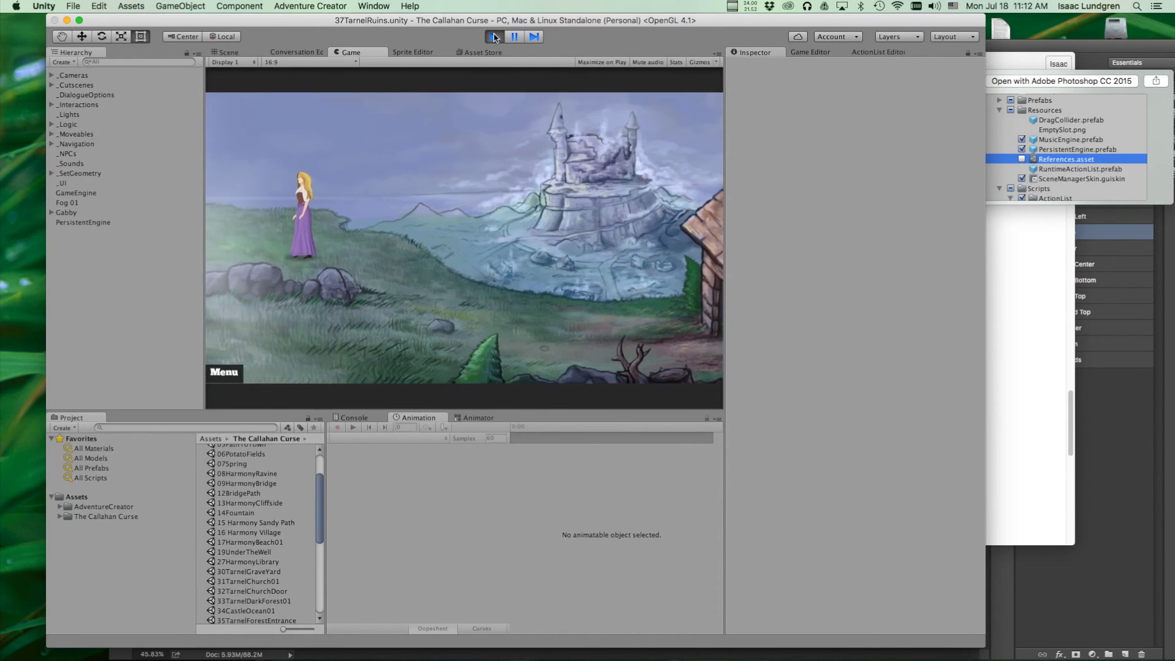
Stop Play mode, scroll through the Project list, and bring Chrome forward.
{"action": "left_click", "coordinate": [493, 37]}
{"action": "left_click_drag", "start_coordinate": [469, 23], "coordinate": [463, 23]}
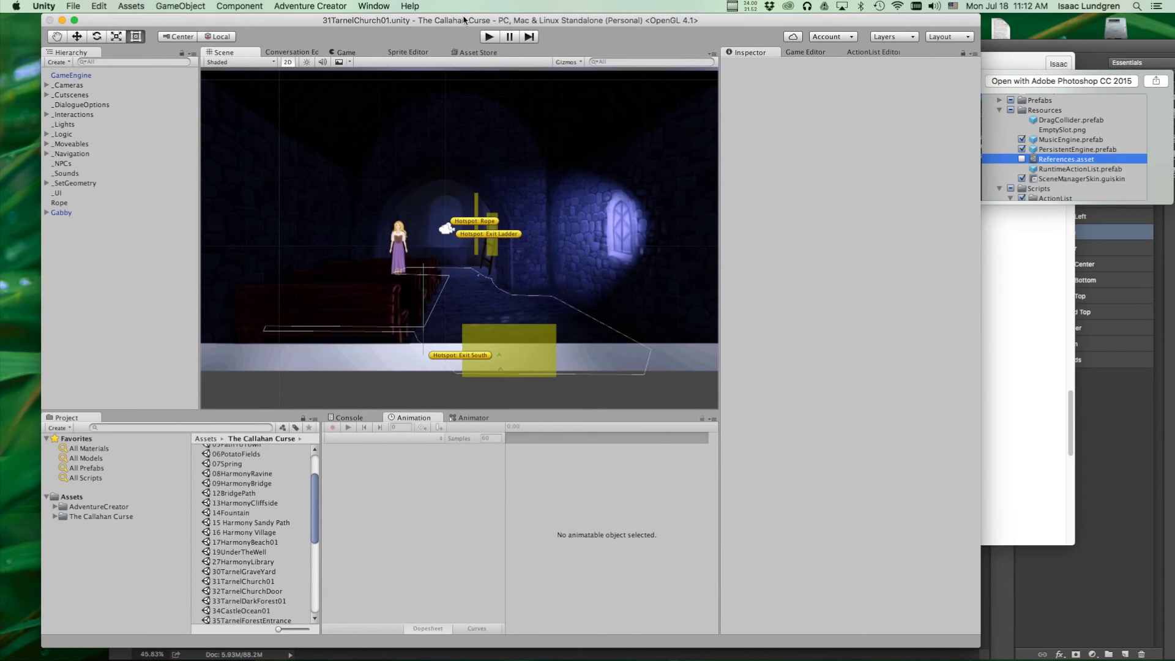
{"action": "scroll", "coordinate": [321, 483], "scroll_direction": "up", "scroll_amount": 3}
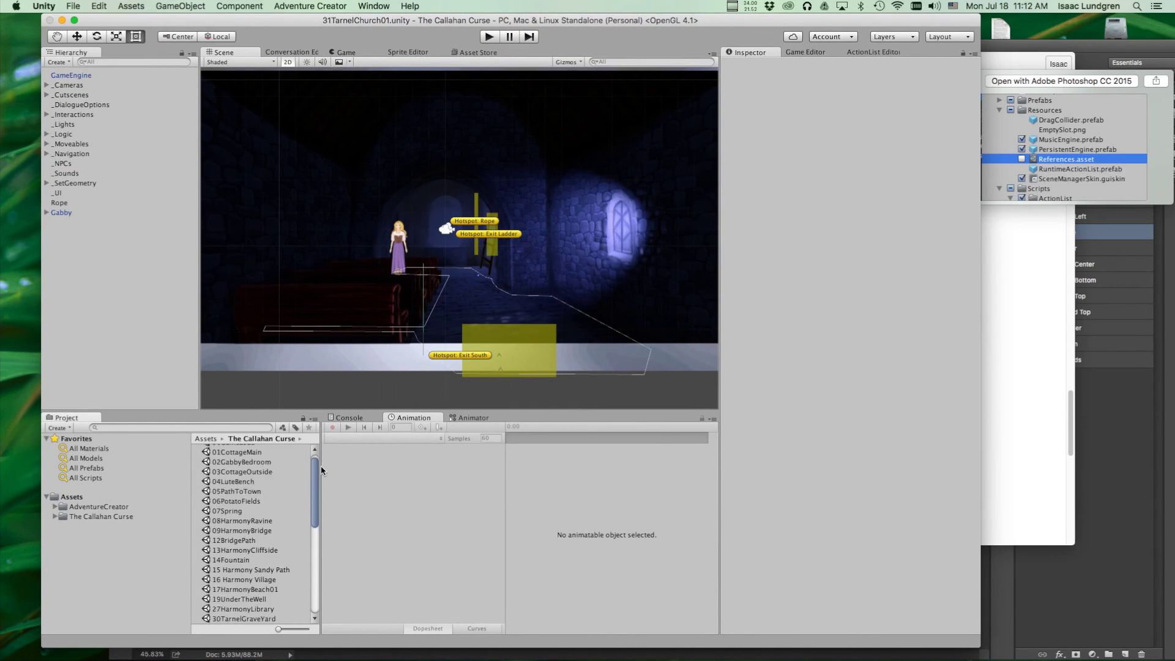
{"action": "scroll", "coordinate": [321, 481], "scroll_direction": "up", "scroll_amount": 2}
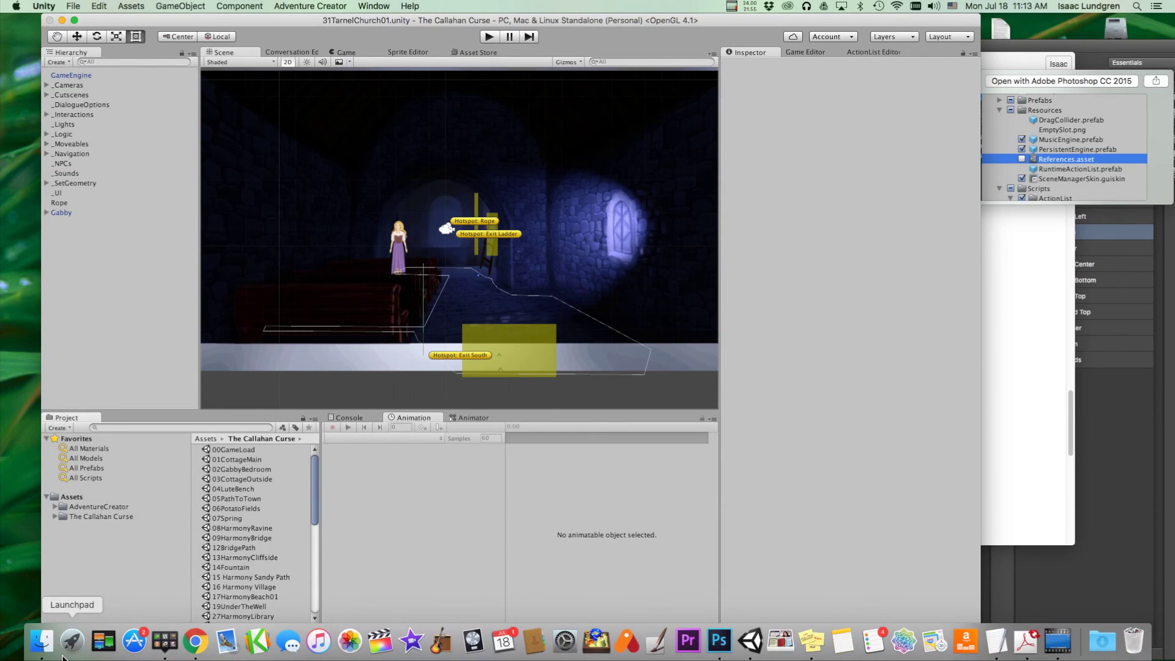
{"action": "scroll", "coordinate": [456, 293], "scroll_direction": "down", "scroll_amount": 1}
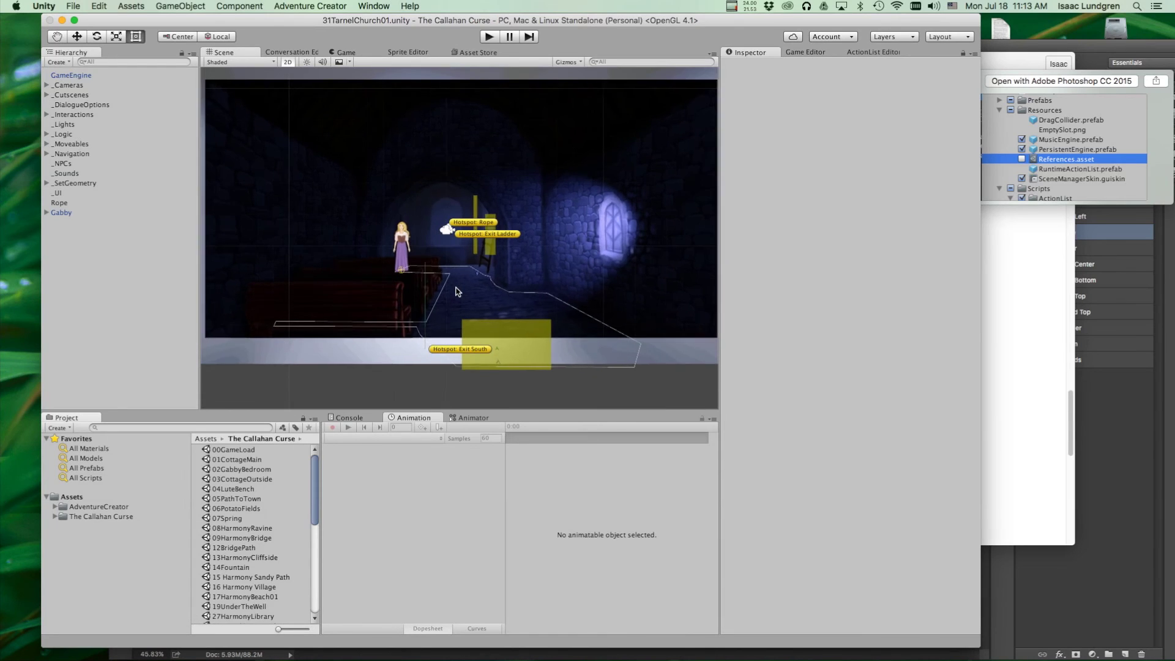
{"action": "scroll", "coordinate": [456, 293], "scroll_direction": "up", "scroll_amount": 3}
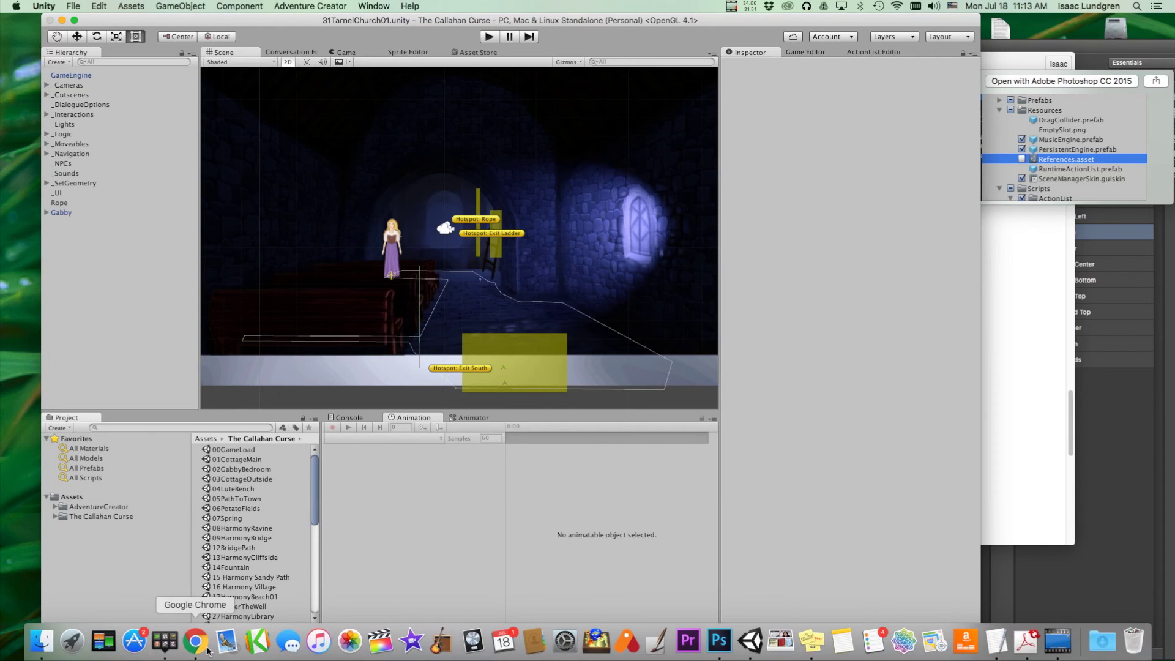
{"action": "left_click", "coordinate": [194, 648]}
Go to adventurecreator.org, browse the Technical Q&A forum list, then close Chrome.
{"action": "left_click", "coordinate": [213, 86]}
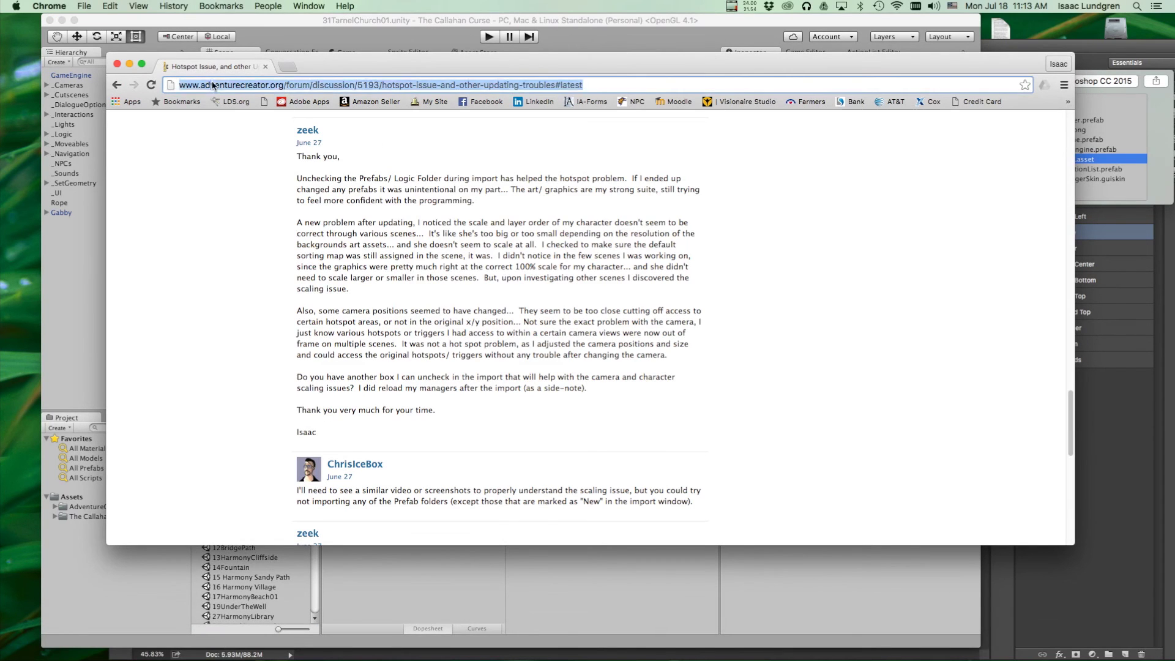
{"action": "type", "text": "adve"}
{"action": "key", "text": "Return"}
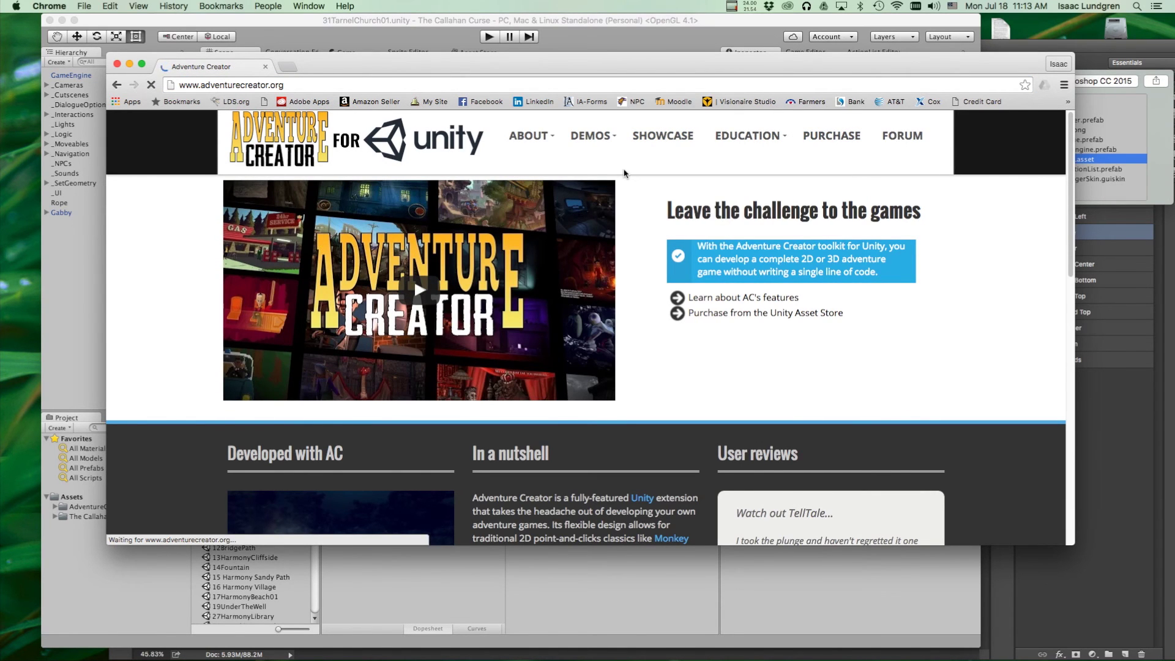
{"action": "scroll", "coordinate": [495, 207], "scroll_direction": "down", "scroll_amount": 3}
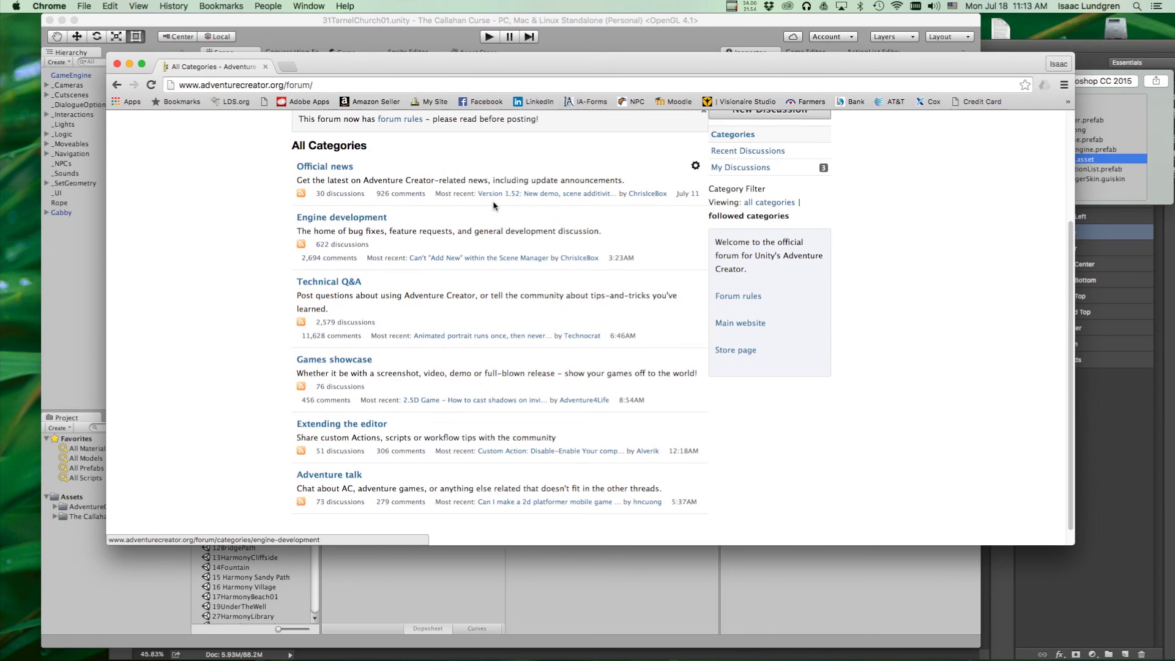
{"action": "left_click", "coordinate": [463, 220]}
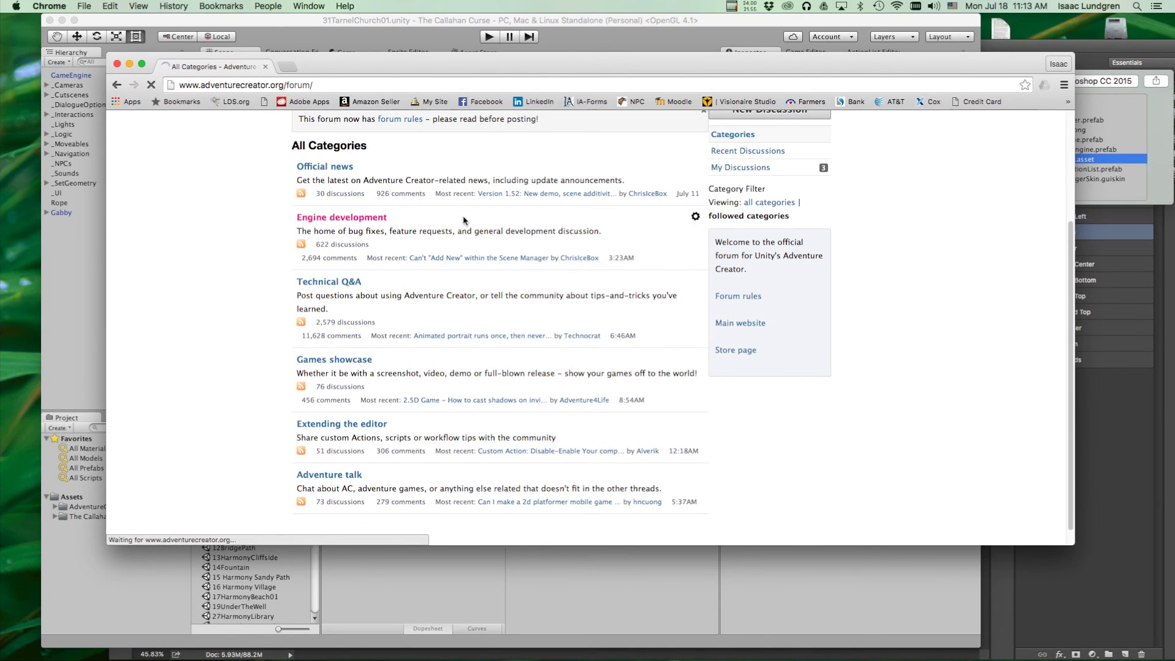
{"action": "scroll", "coordinate": [466, 160], "scroll_direction": "down", "scroll_amount": 3}
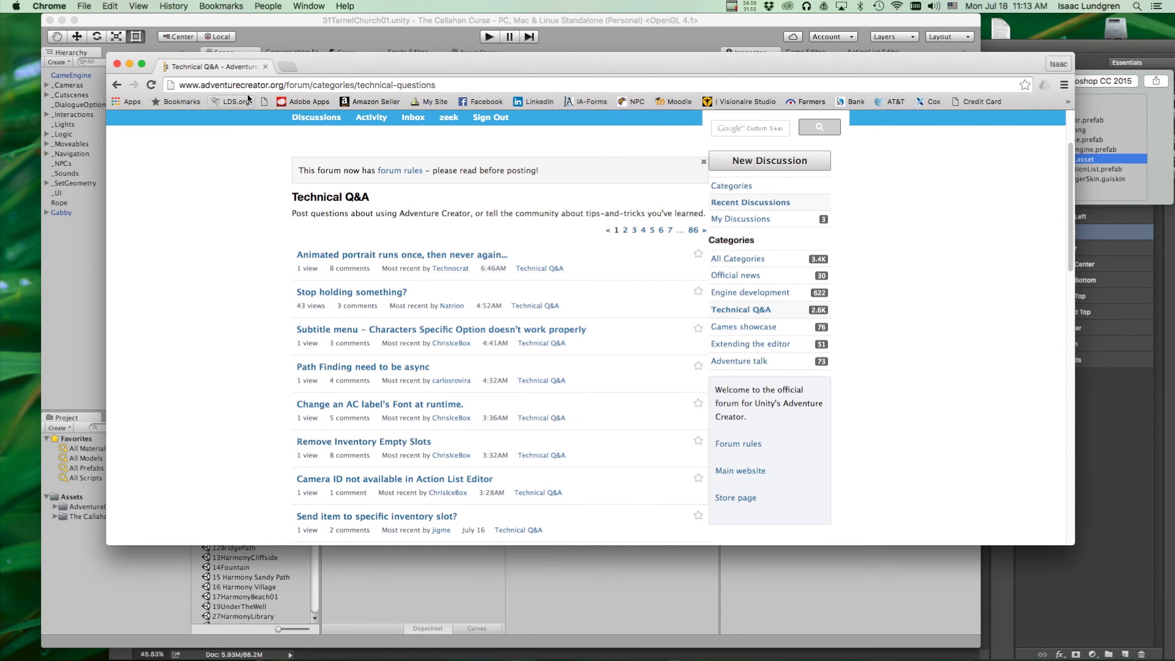
{"action": "left_click", "coordinate": [117, 64]}
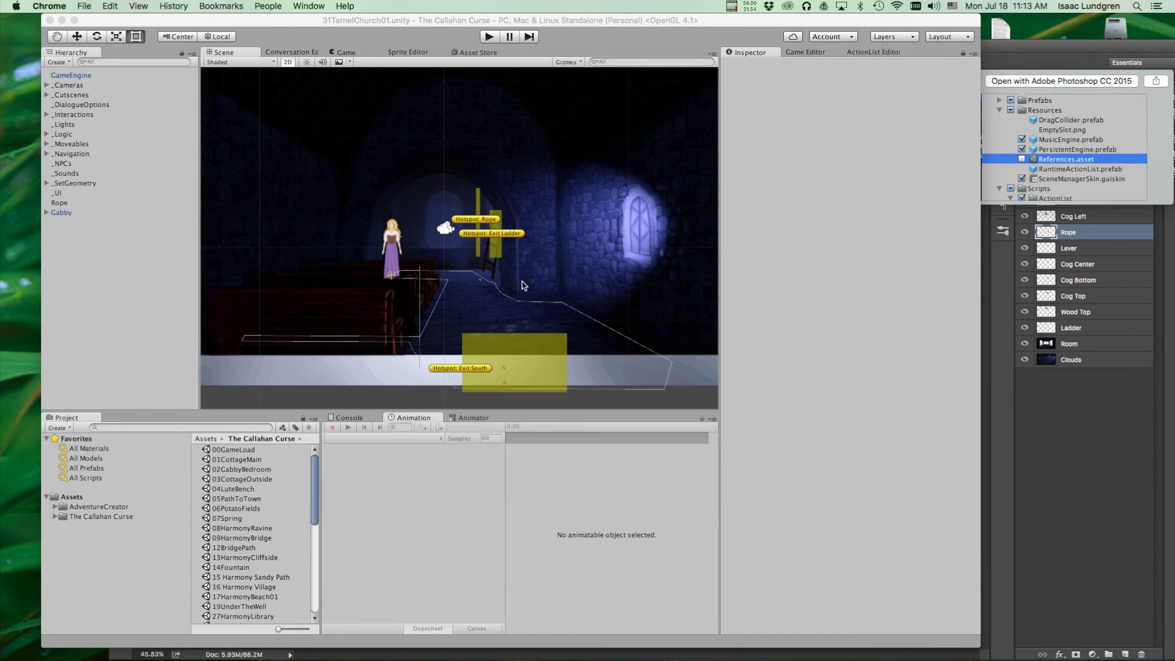
Open The Callahan Curse folder under AdventureCreator and inspect the Callahan Curse Managers 01 asset.
{"action": "left_click", "coordinate": [562, 20]}
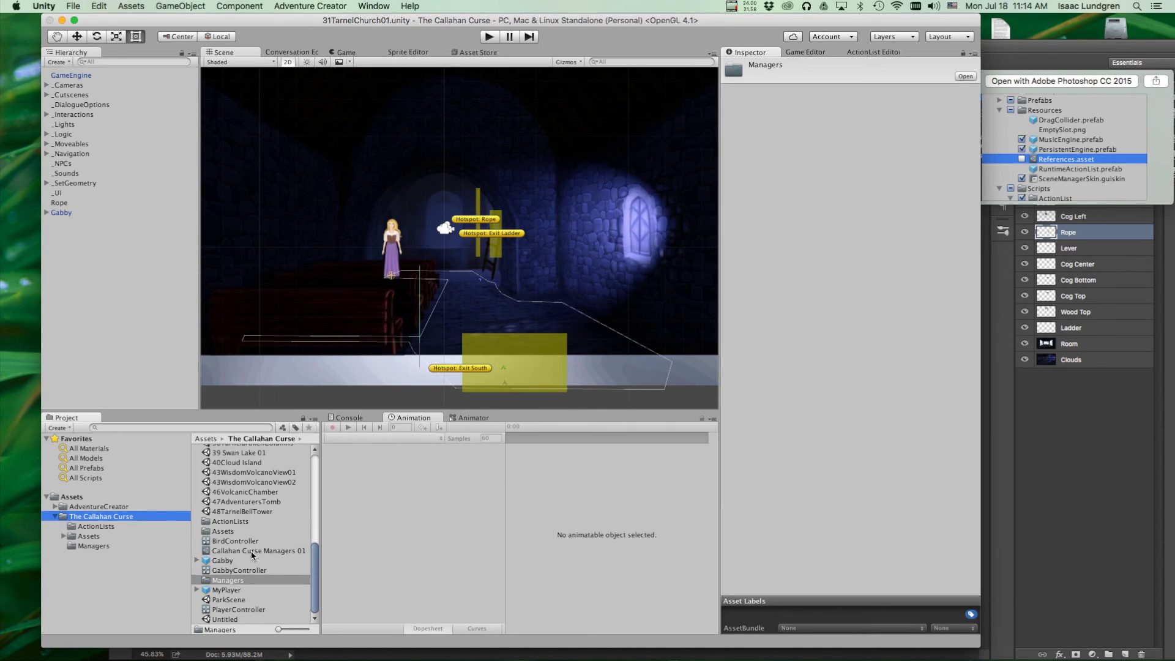
{"action": "left_click", "coordinate": [127, 510]}
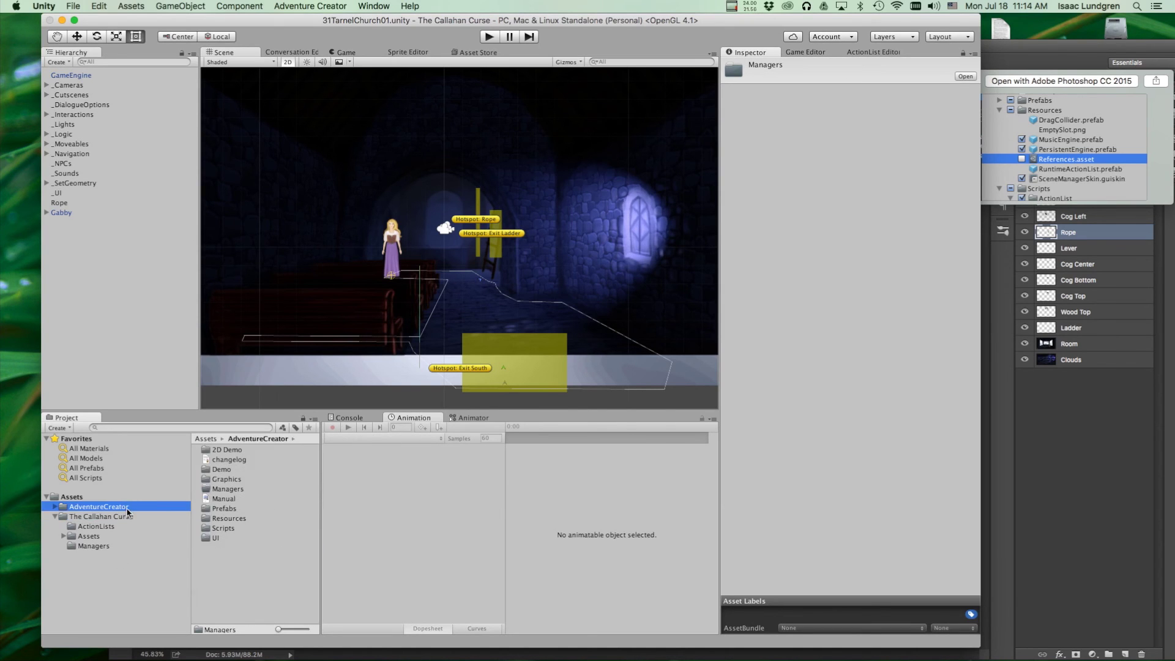
{"action": "left_click", "coordinate": [122, 516]}
{"action": "scroll", "coordinate": [262, 537], "scroll_direction": "down", "scroll_amount": 5}
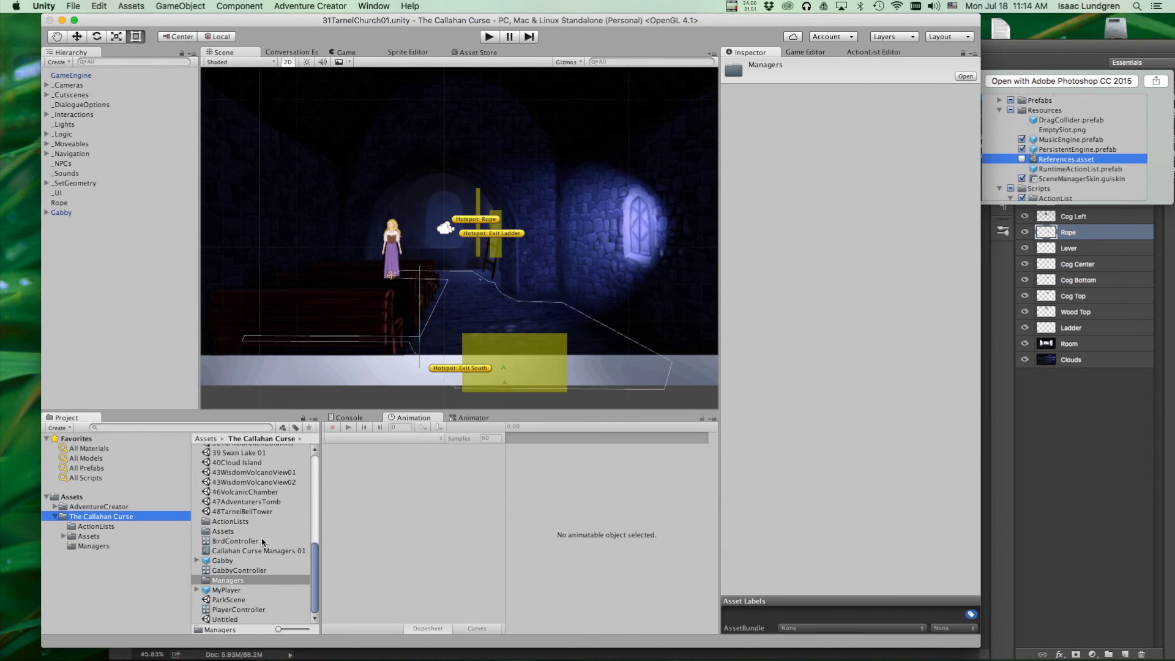
{"action": "left_click", "coordinate": [234, 552]}
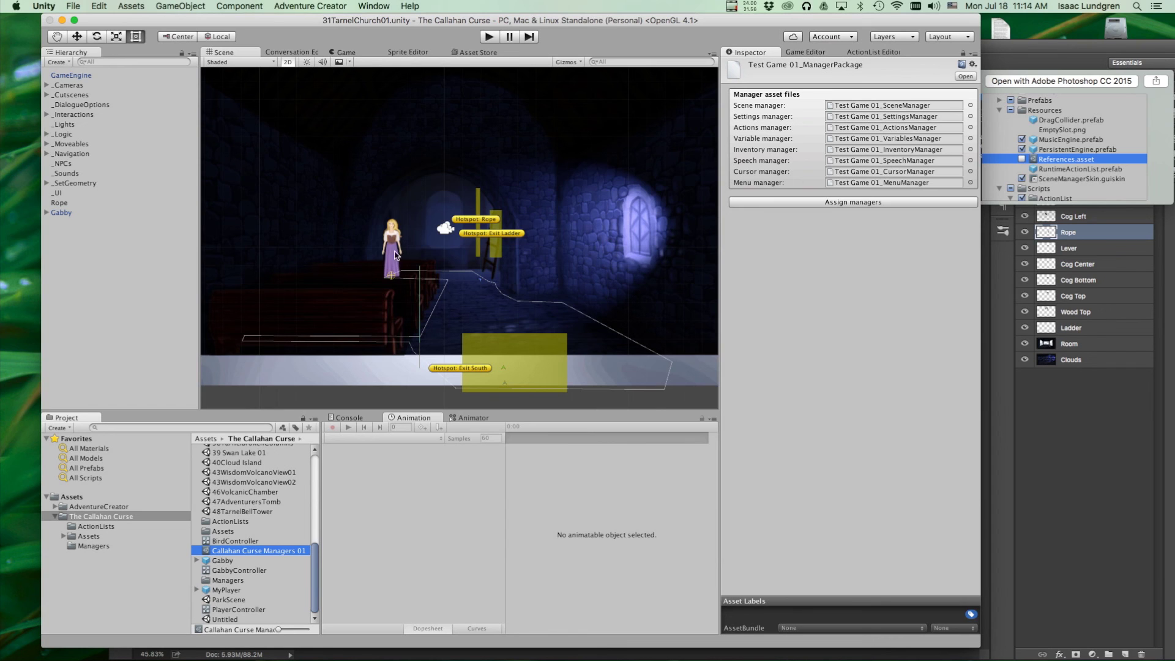
Select Gabby, scroll through her Inspector components, and pan the church scene to recentre it.
{"action": "left_click", "coordinate": [92, 213]}
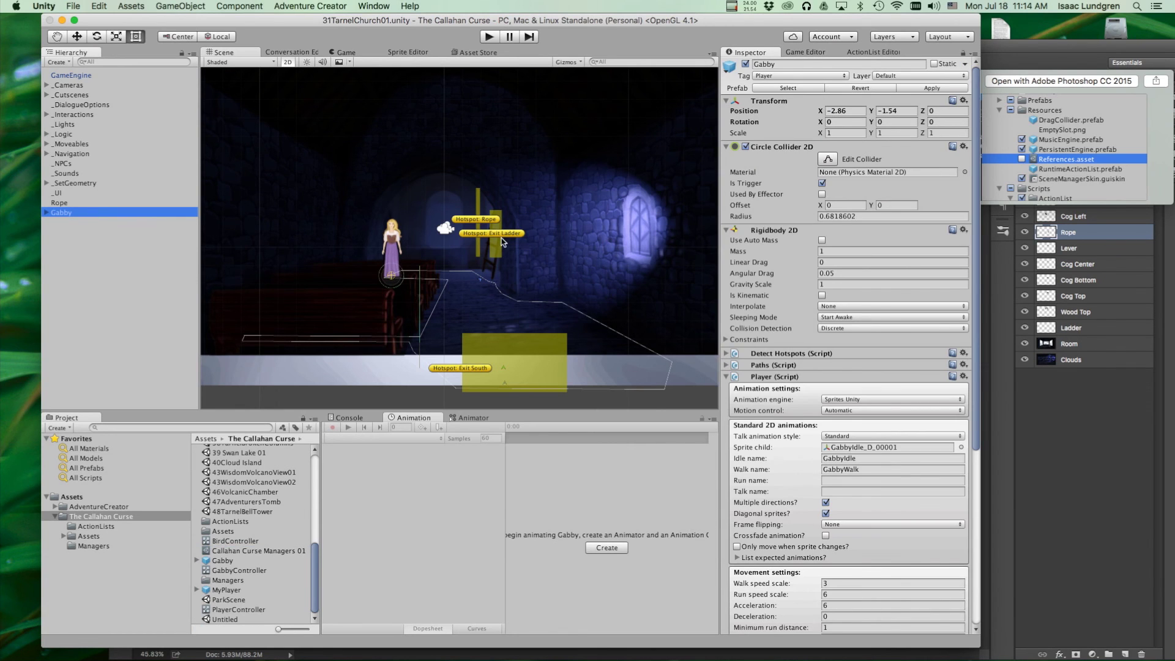
{"action": "scroll", "coordinate": [922, 299], "scroll_direction": "down", "scroll_amount": 5}
{"action": "scroll", "coordinate": [917, 307], "scroll_direction": "up", "scroll_amount": 5}
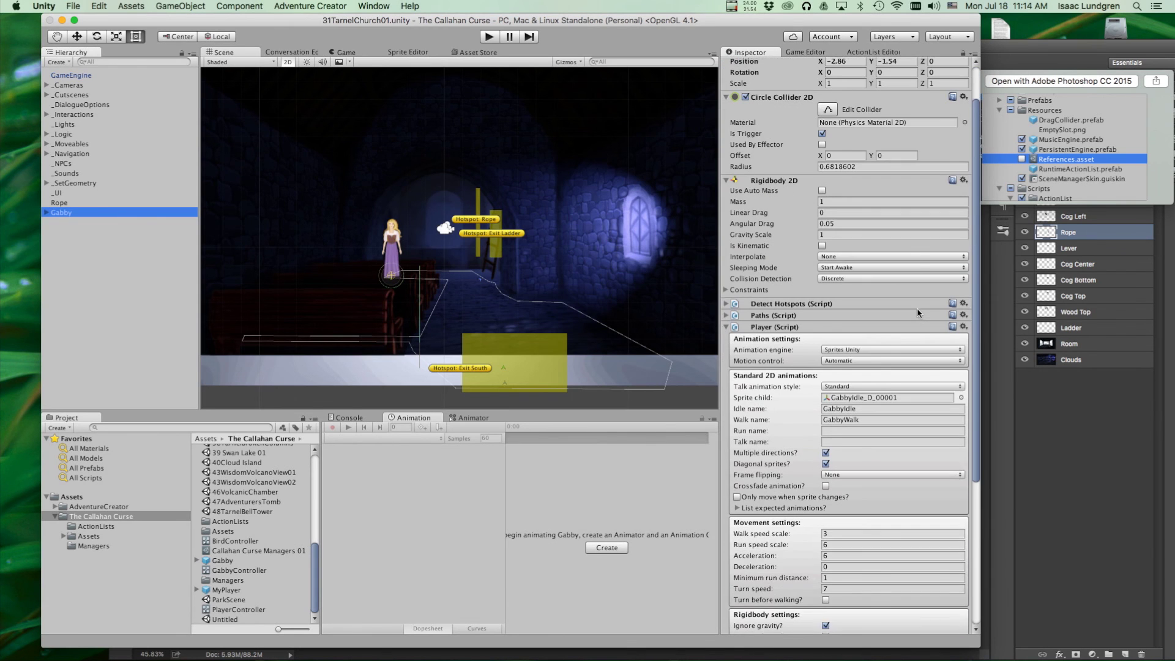
{"action": "scroll", "coordinate": [916, 304], "scroll_direction": "down", "scroll_amount": 5}
{"action": "scroll", "coordinate": [914, 309], "scroll_direction": "up", "scroll_amount": 5}
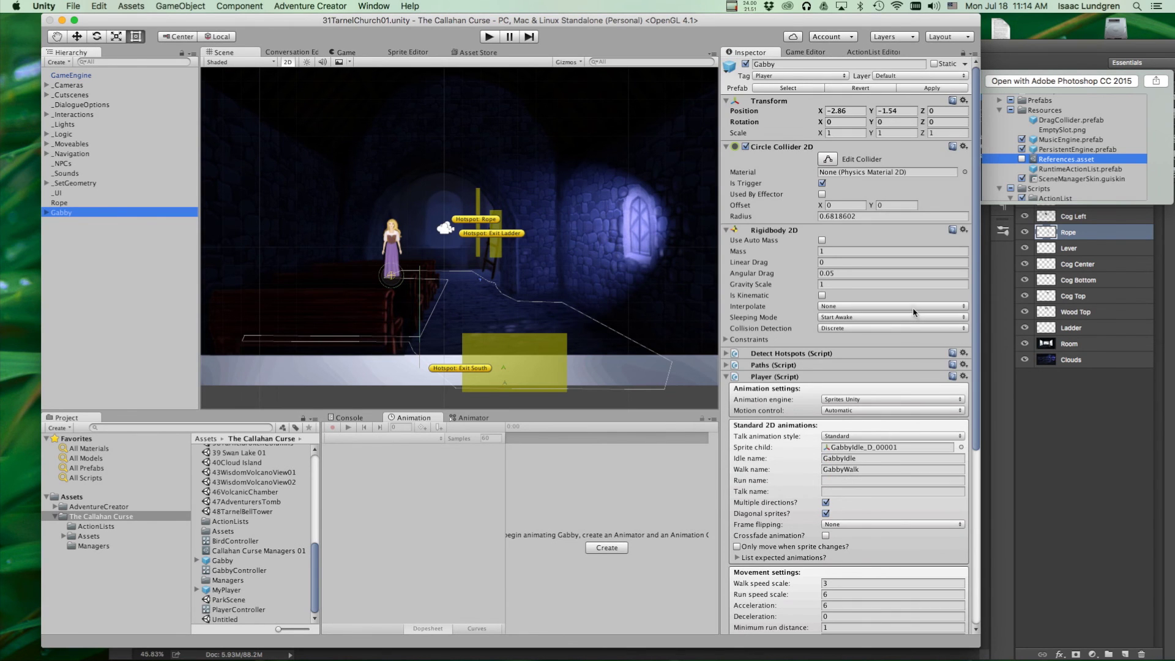
{"action": "scroll", "coordinate": [475, 297], "scroll_direction": "up", "scroll_amount": 2}
{"action": "scroll", "coordinate": [474, 297], "scroll_direction": "down", "scroll_amount": 1}
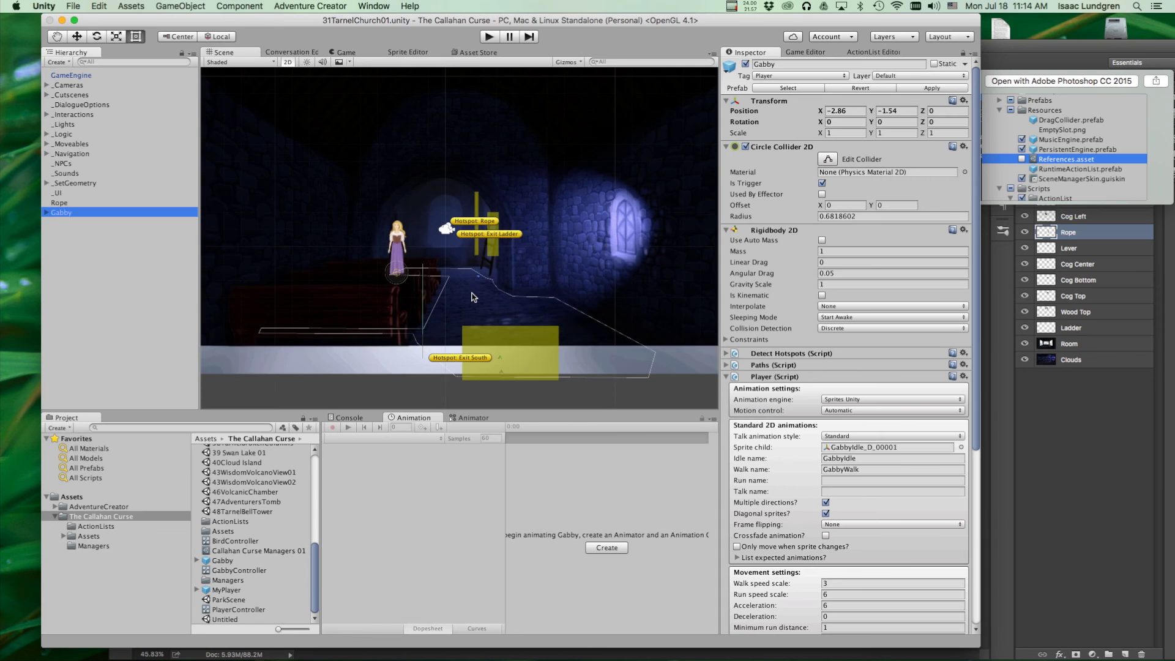
{"action": "middle_click_drag", "start_coordinate": [517, 231], "coordinate": [524, 265]}
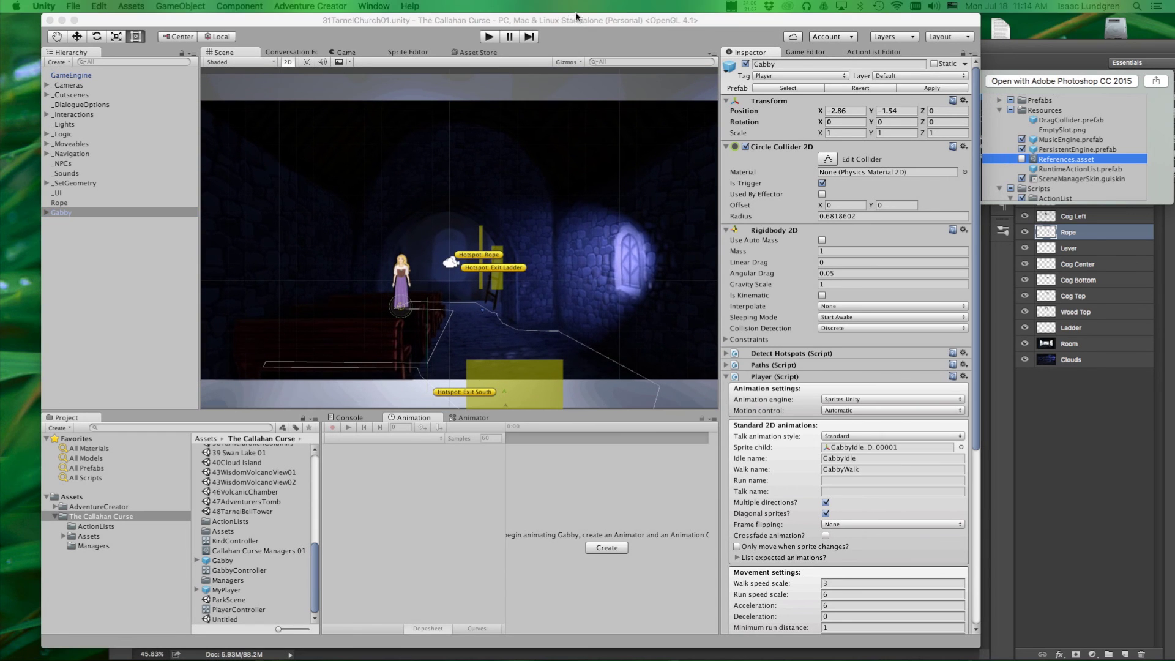
{"action": "left_click_drag", "start_coordinate": [578, 20], "coordinate": [579, 22]}
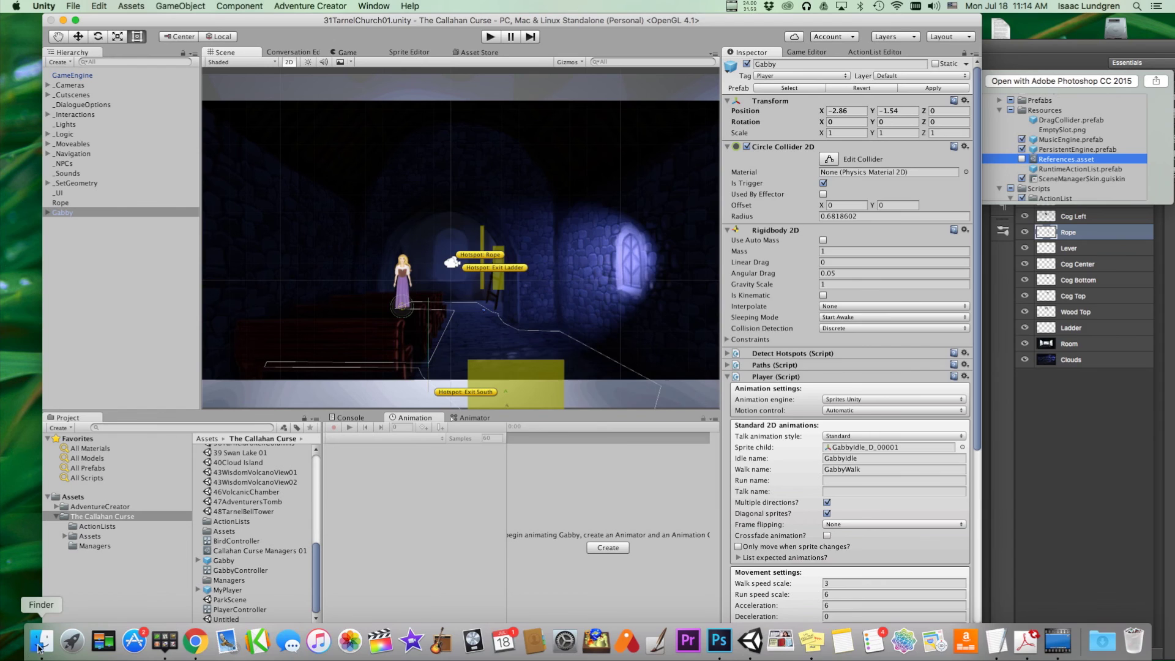
{"action": "left_click", "coordinate": [41, 641]}
{"action": "left_click", "coordinate": [836, 319]}
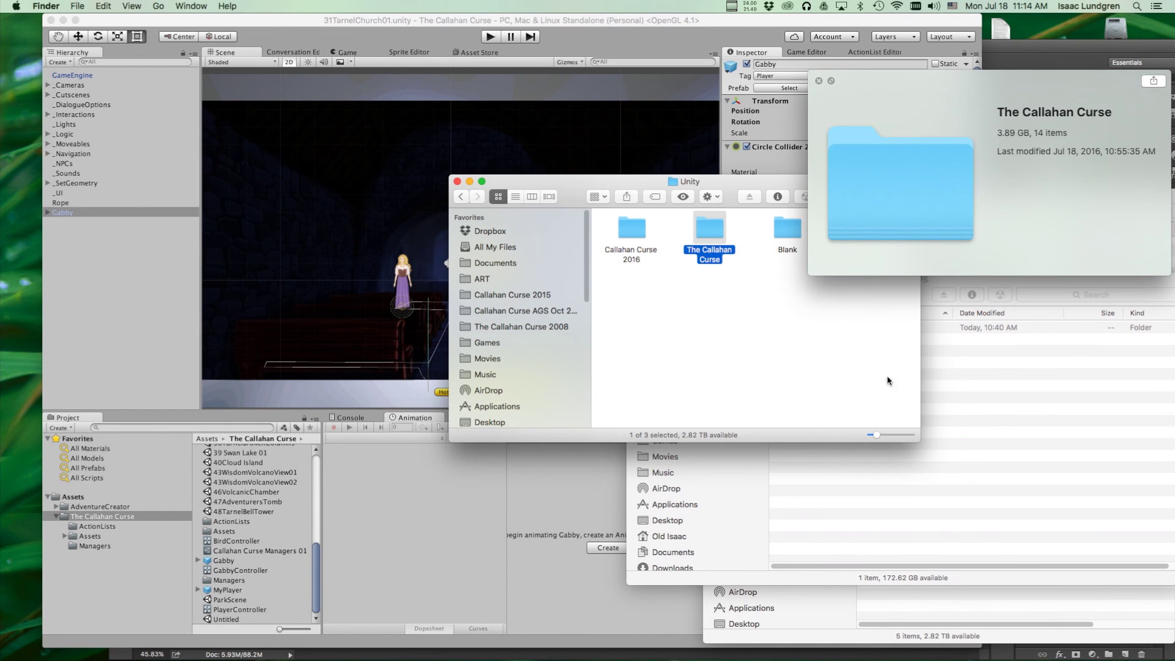
{"action": "left_click", "coordinate": [843, 374]}
{"action": "key", "text": "space"}
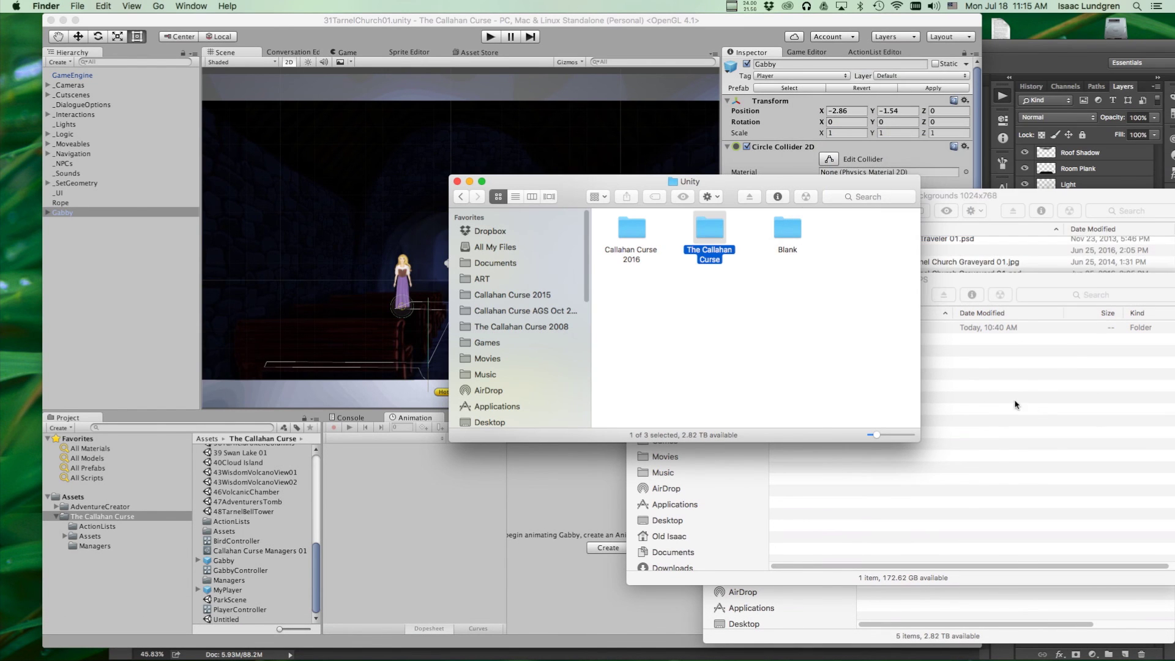
{"action": "left_click", "coordinate": [1032, 409]}
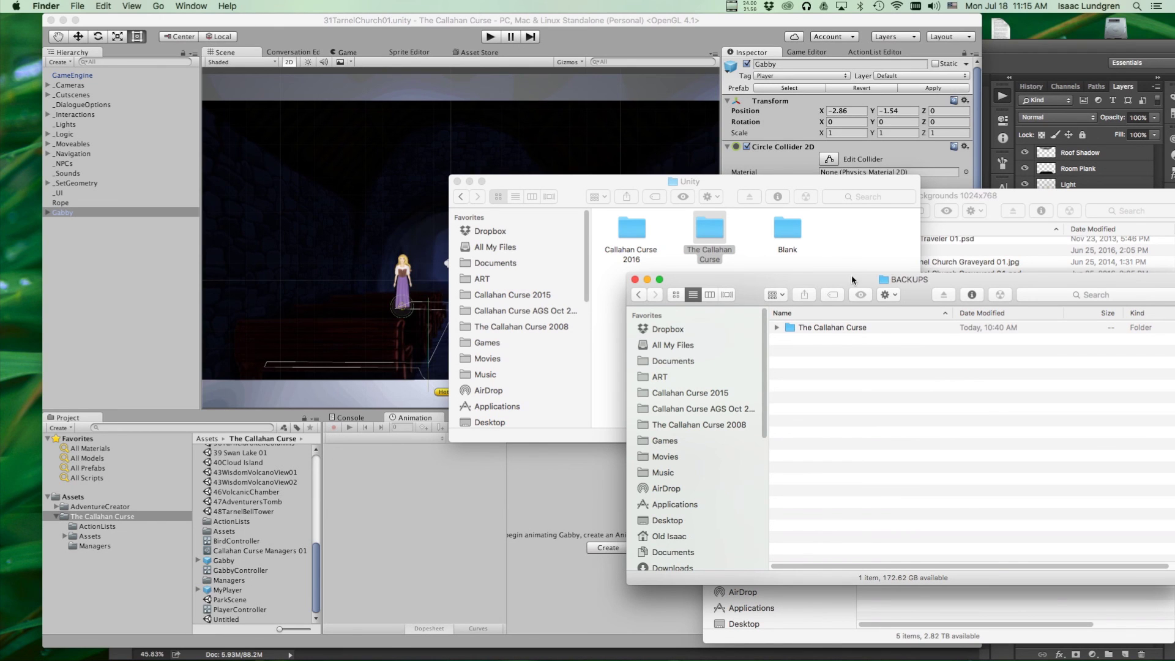
{"action": "left_click_drag", "start_coordinate": [852, 277], "coordinate": [870, 318]}
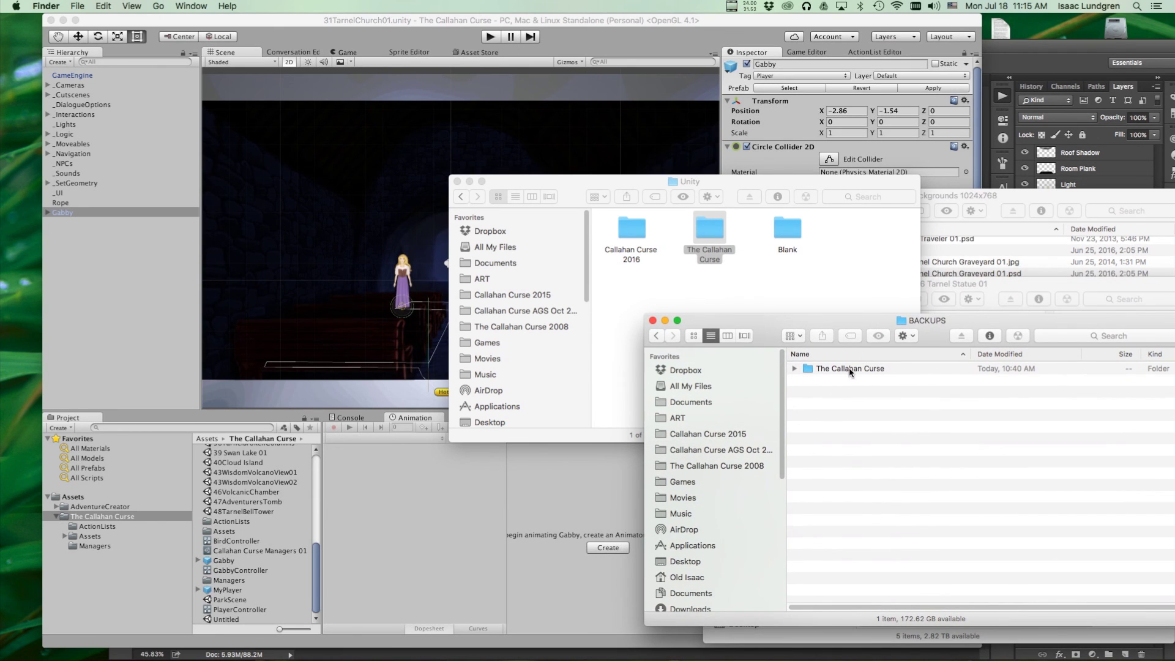
{"action": "left_click_drag", "start_coordinate": [849, 369], "coordinate": [713, 245]}
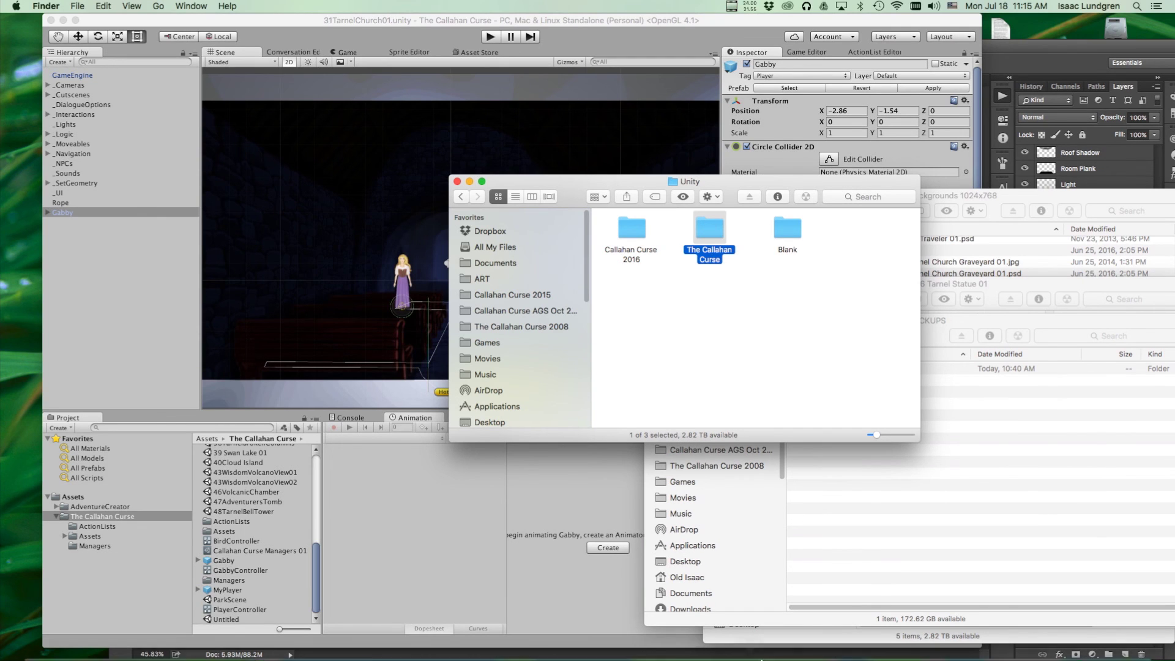
{"action": "left_click", "coordinate": [703, 391]}
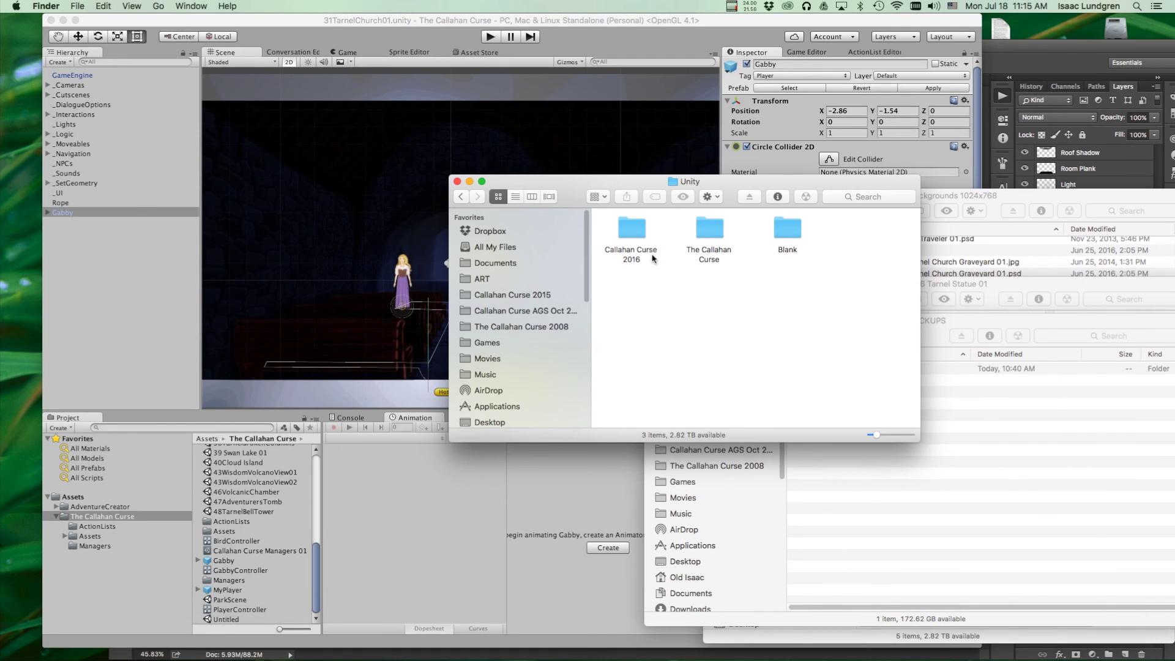
{"action": "left_click", "coordinate": [591, 22]}
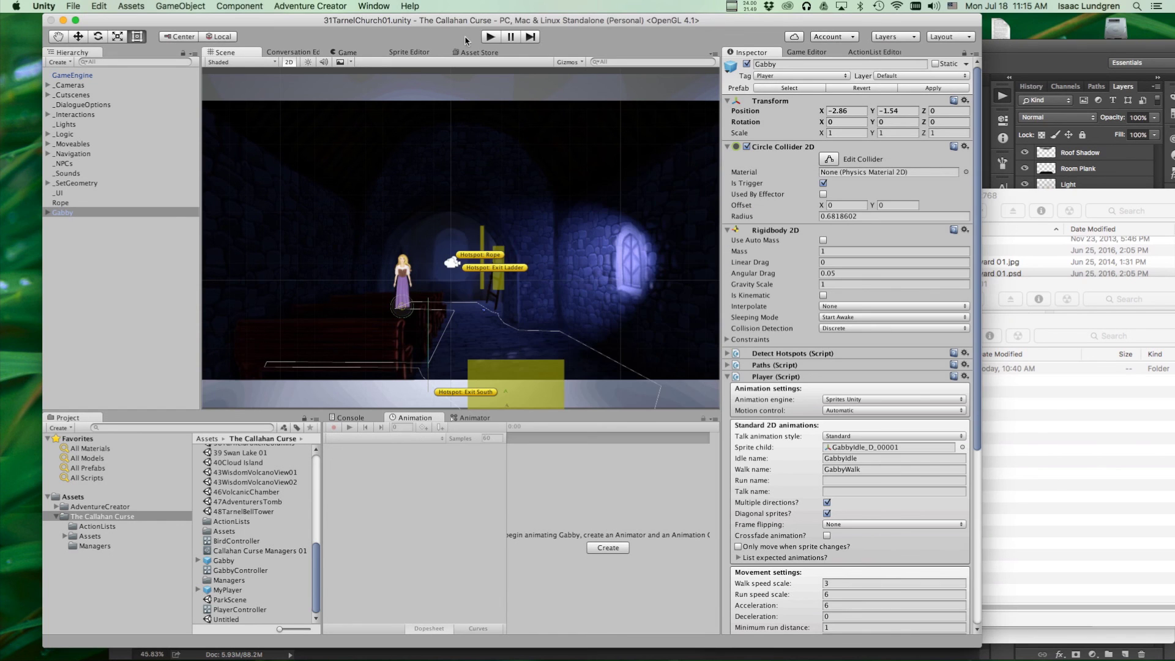
{"action": "left_click", "coordinate": [479, 53]}
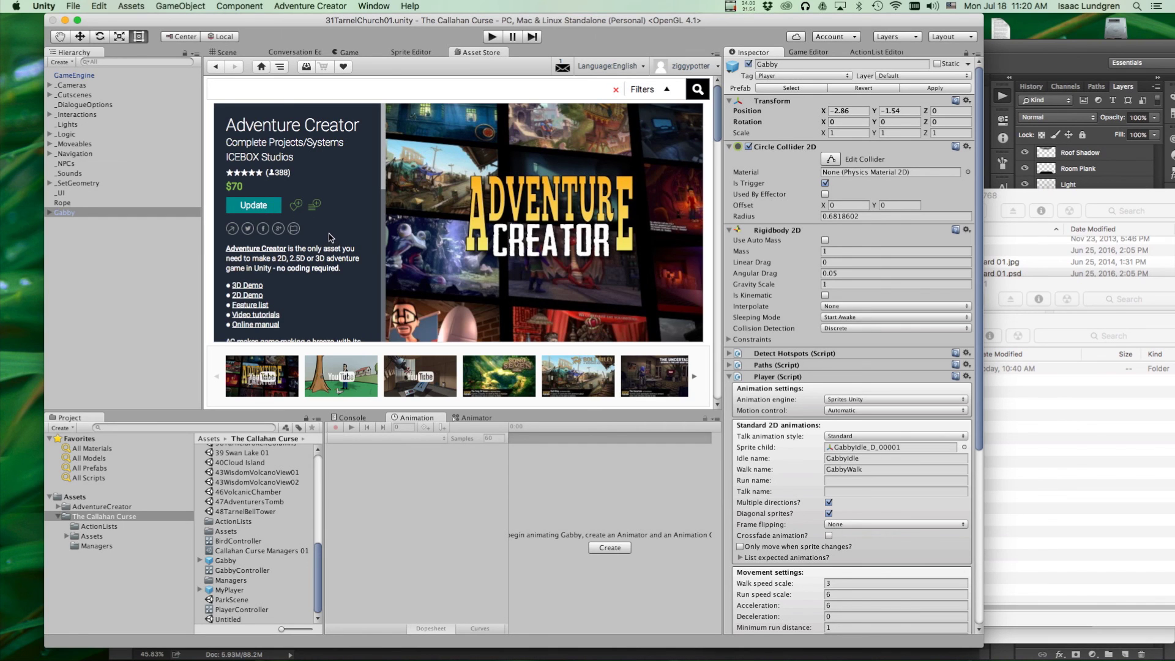
Scroll up and down through the Asset Store package description.
{"action": "scroll", "coordinate": [331, 239], "scroll_direction": "down", "scroll_amount": 5}
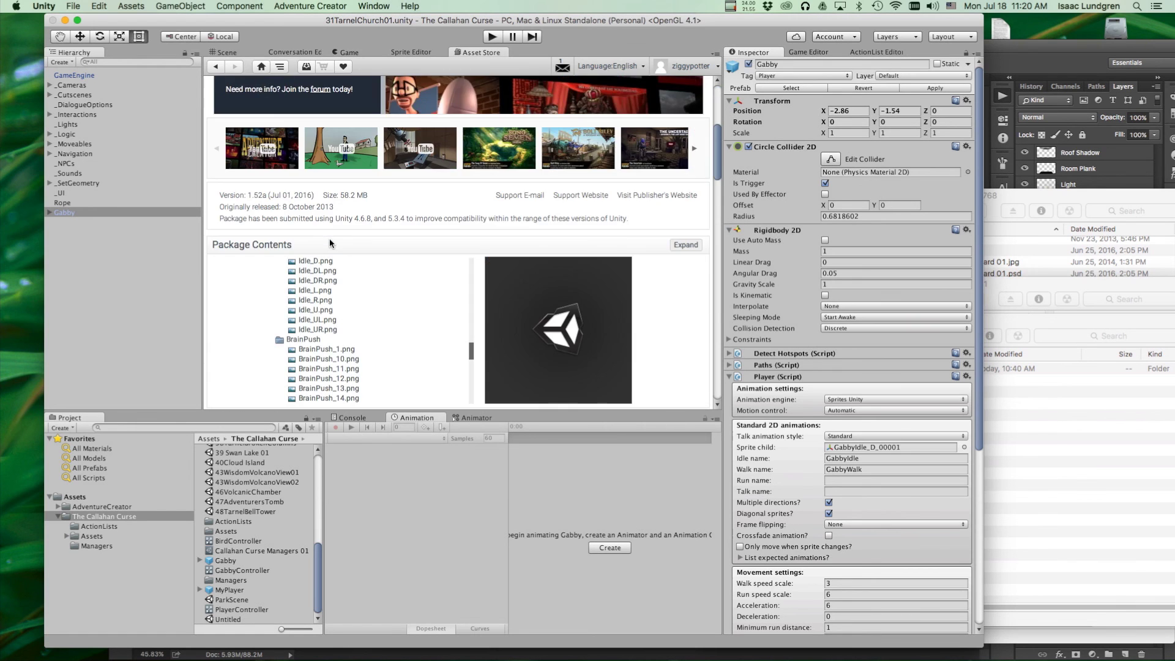
{"action": "scroll", "coordinate": [331, 243], "scroll_direction": "up", "scroll_amount": 5}
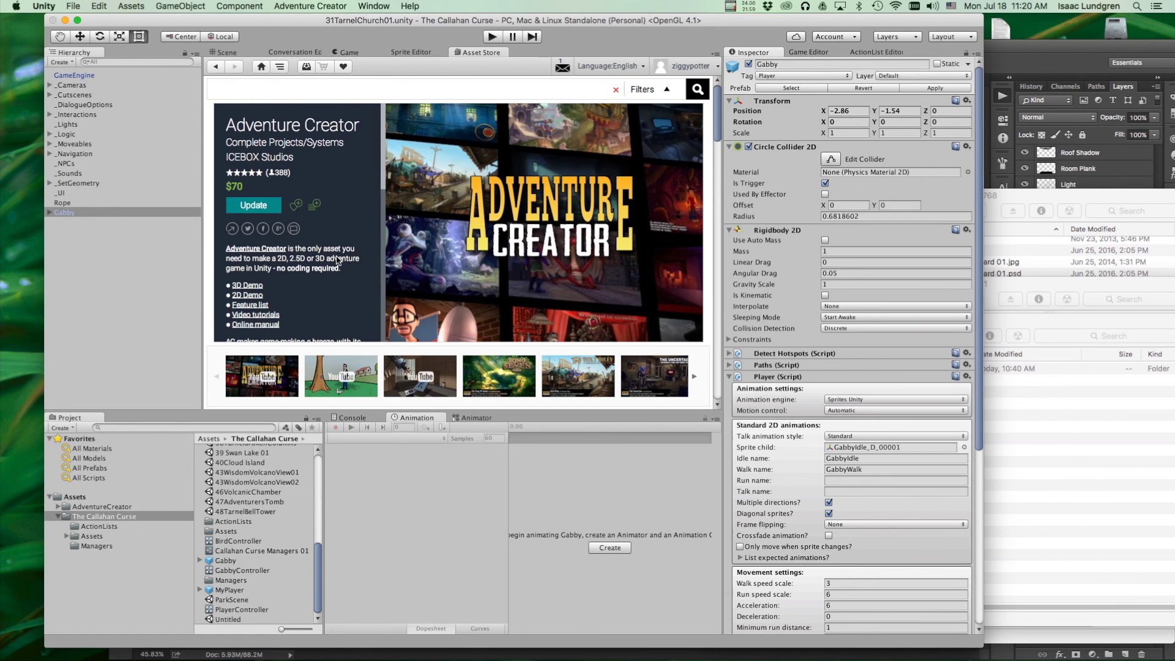
{"action": "scroll", "coordinate": [337, 260], "scroll_direction": "down", "scroll_amount": 1}
{"action": "scroll", "coordinate": [337, 260], "scroll_direction": "up", "scroll_amount": 1}
Switch back to the 31TarnelChurch01 Scene view and pan to frame the church with Gabby.
{"action": "left_click", "coordinate": [234, 54]}
{"action": "mouse_move", "coordinate": [537, 328]}
{"action": "middle_mouse_down"}
{"action": "mouse_move", "coordinate": [544, 290]}
{"action": "mouse_move", "coordinate": [539, 308]}
{"action": "middle_mouse_up"}
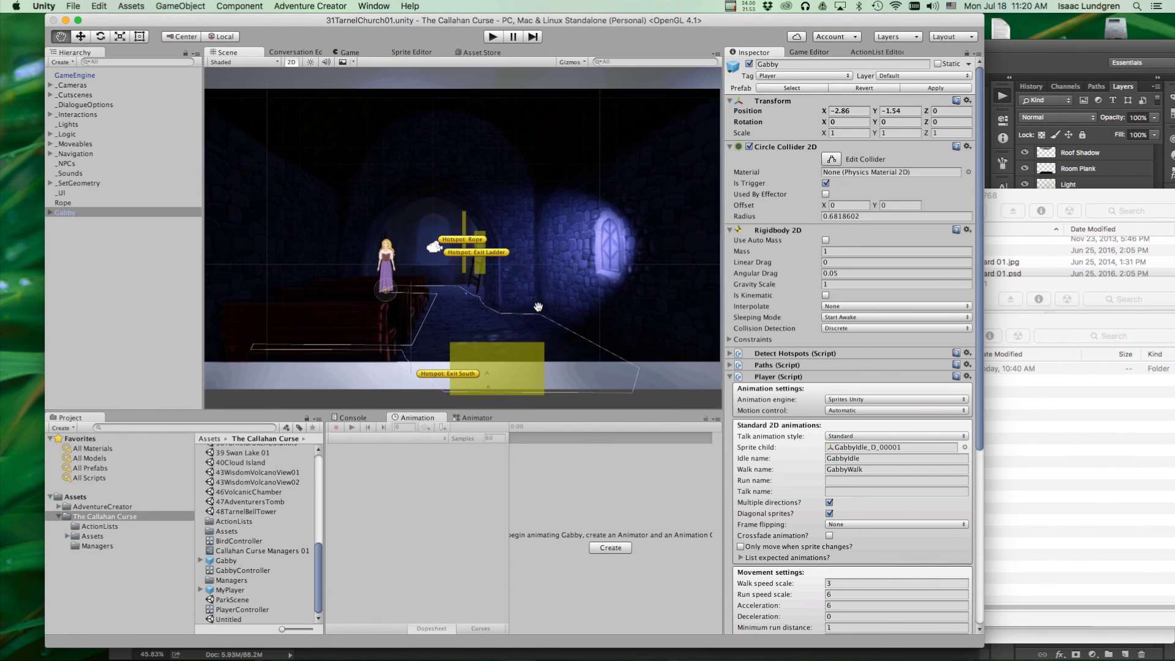
{"action": "scroll", "coordinate": [538, 308], "scroll_direction": "up", "scroll_amount": 2}
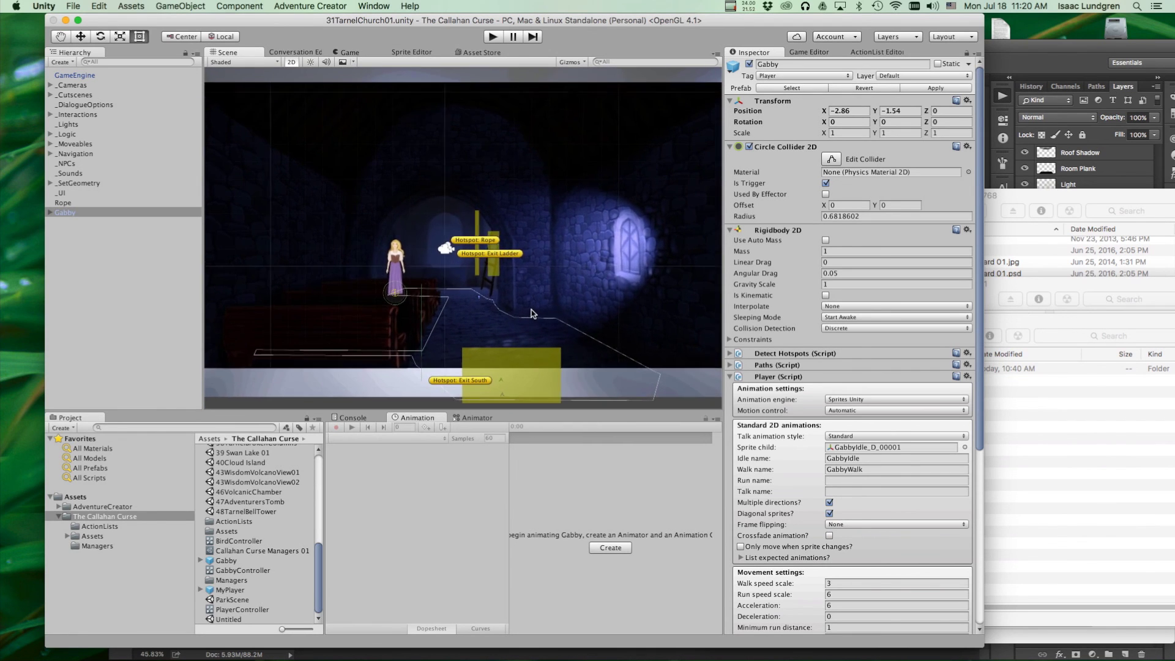
{"action": "middle_click_drag", "start_coordinate": [532, 314], "coordinate": [520, 308]}
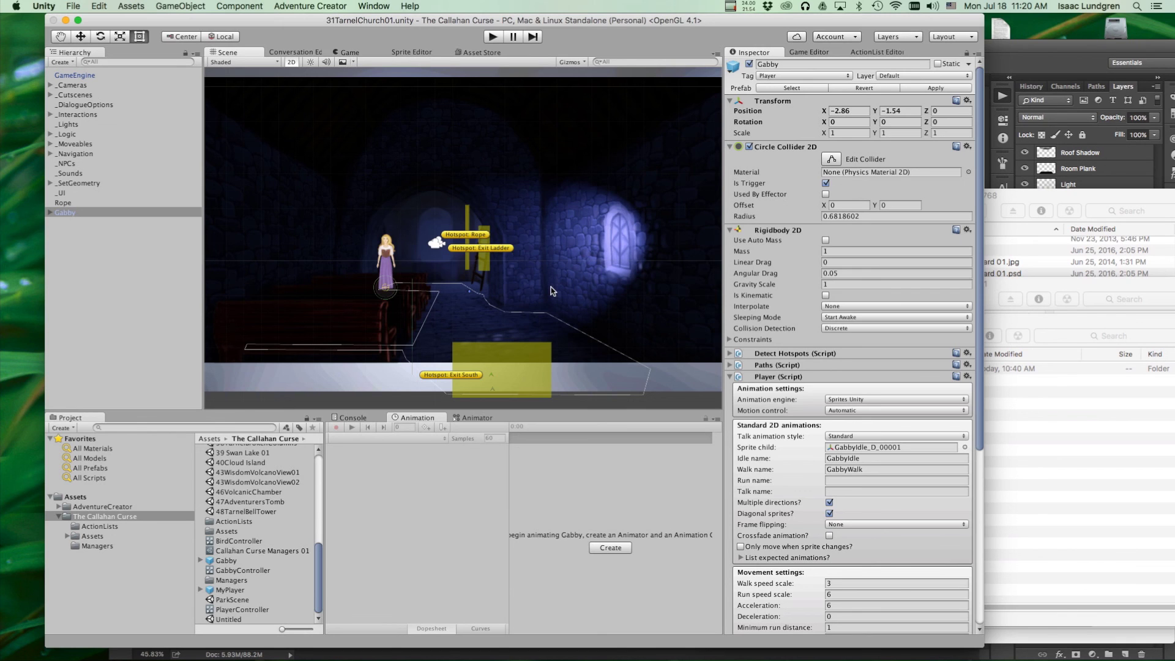
{"action": "middle_click_drag", "start_coordinate": [542, 318], "coordinate": [538, 320]}
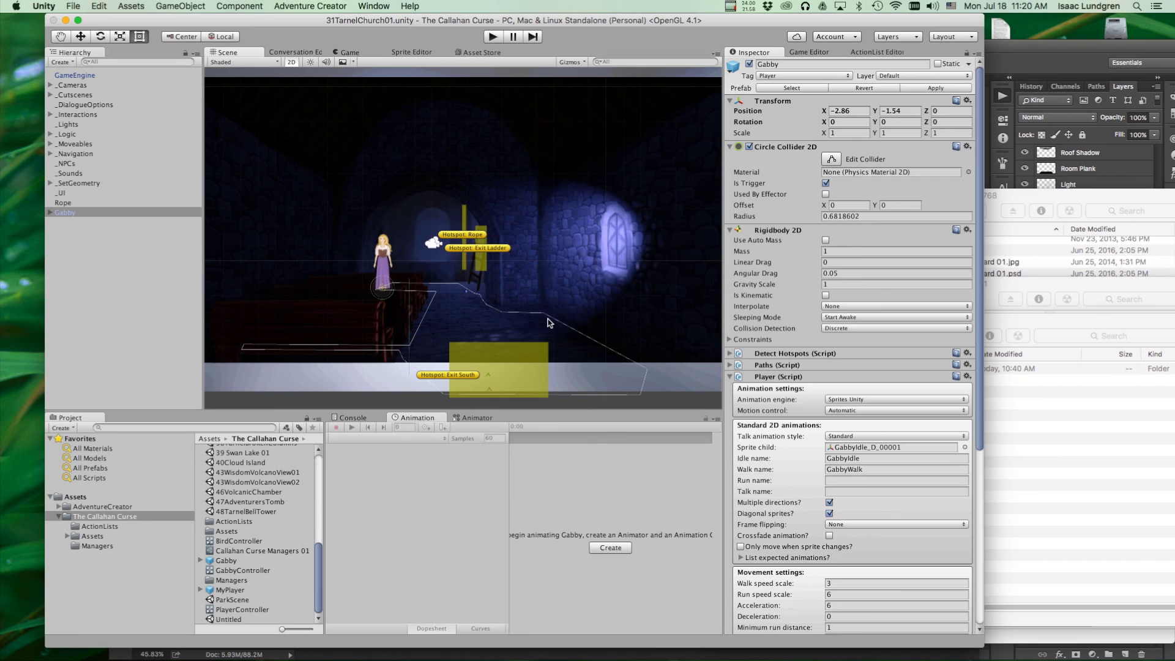